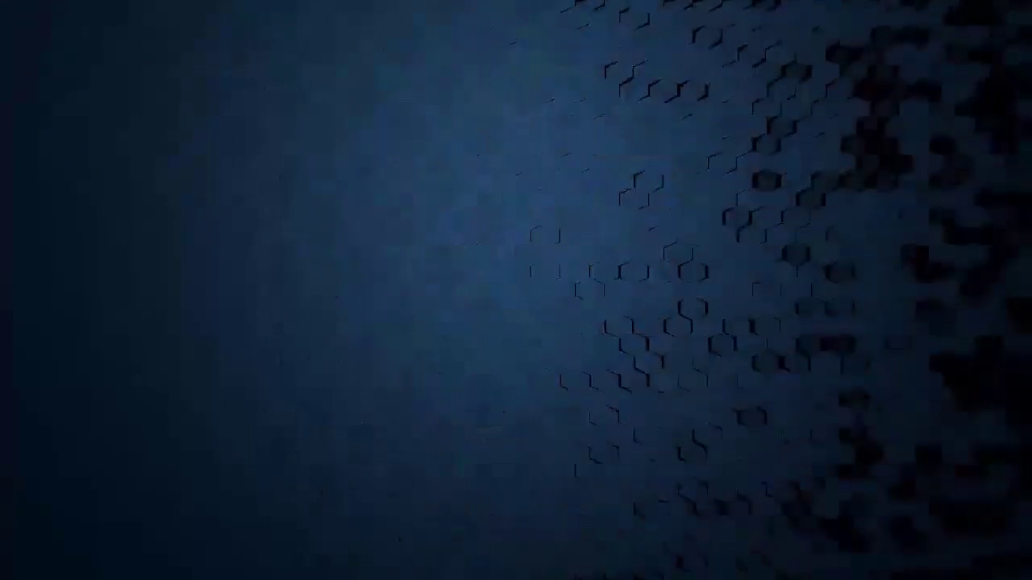
# Launch a blank Notepad window by running notepad from the Run box.
pyautogui.write('epad')
pyautogui.press('Return')
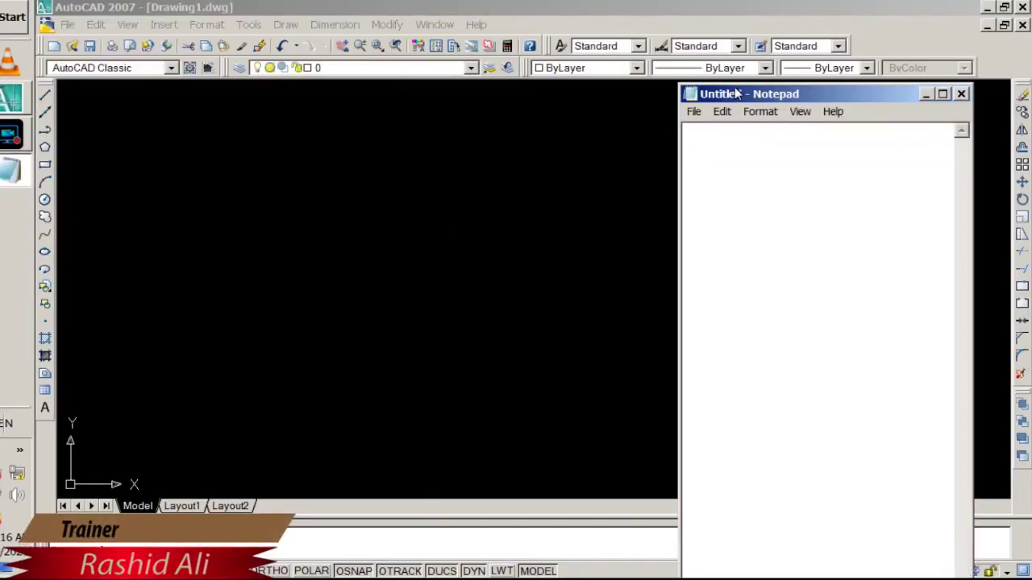
# Move the Notepad window over the drawing and make it shorter and wider.
pyautogui.moveTo(806, 94)
pyautogui.mouseDown()
pyautogui.moveTo(556, 83)
pyautogui.moveTo(466, 43)
pyautogui.mouseUp()
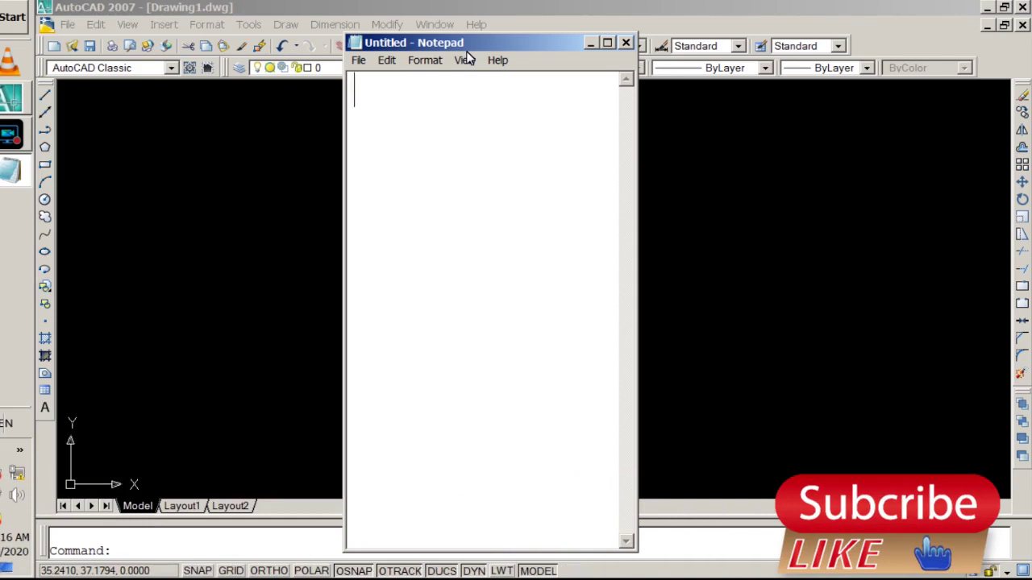
pyautogui.moveTo(467, 551); pyautogui.dragTo(463, 335)
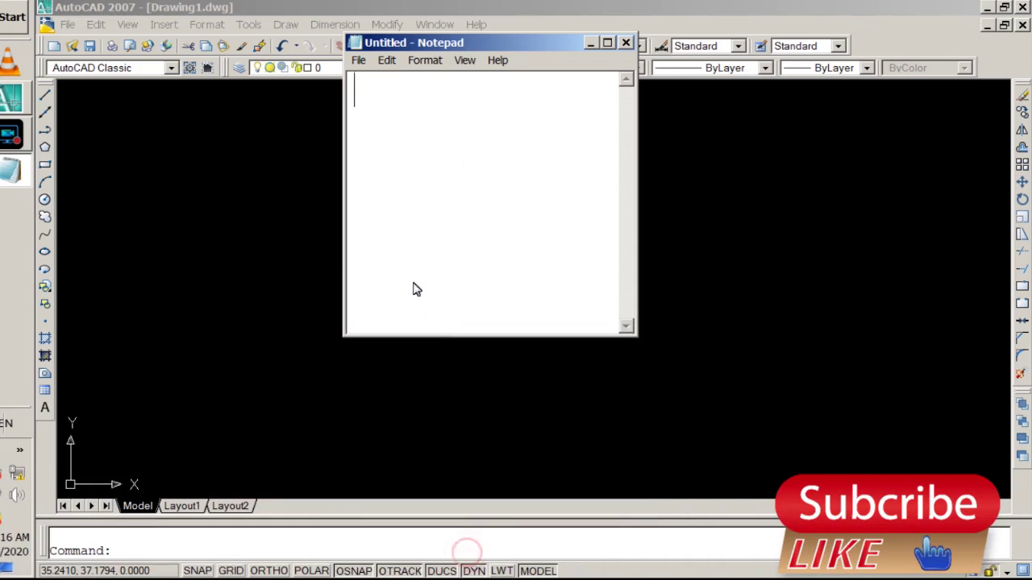
pyautogui.moveTo(346, 203); pyautogui.dragTo(227, 213)
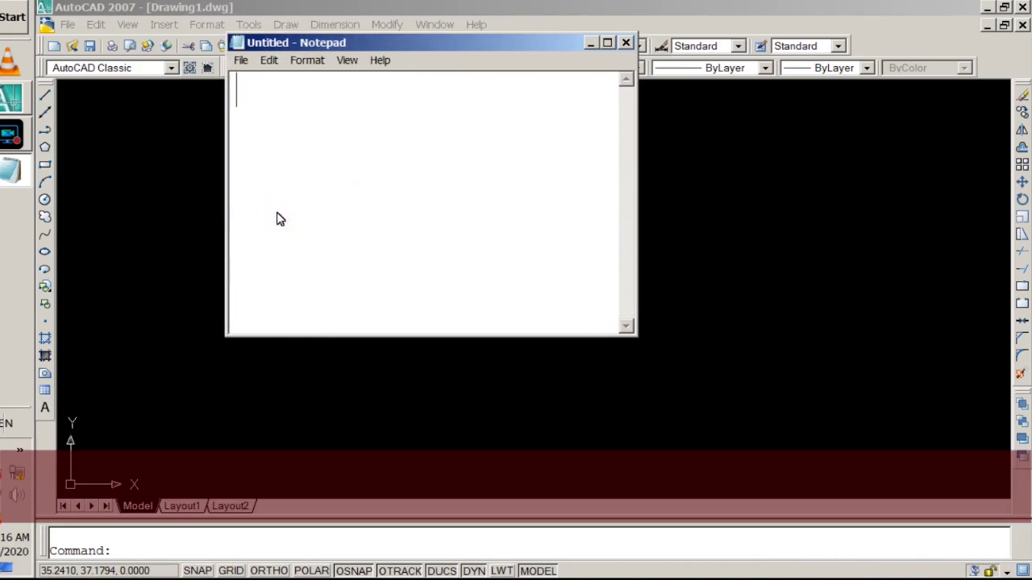
# Type the plot notes: width 30 feet, length 50 feet, 30 x 50 = 1500 sqft.
pyautogui.write('plot')
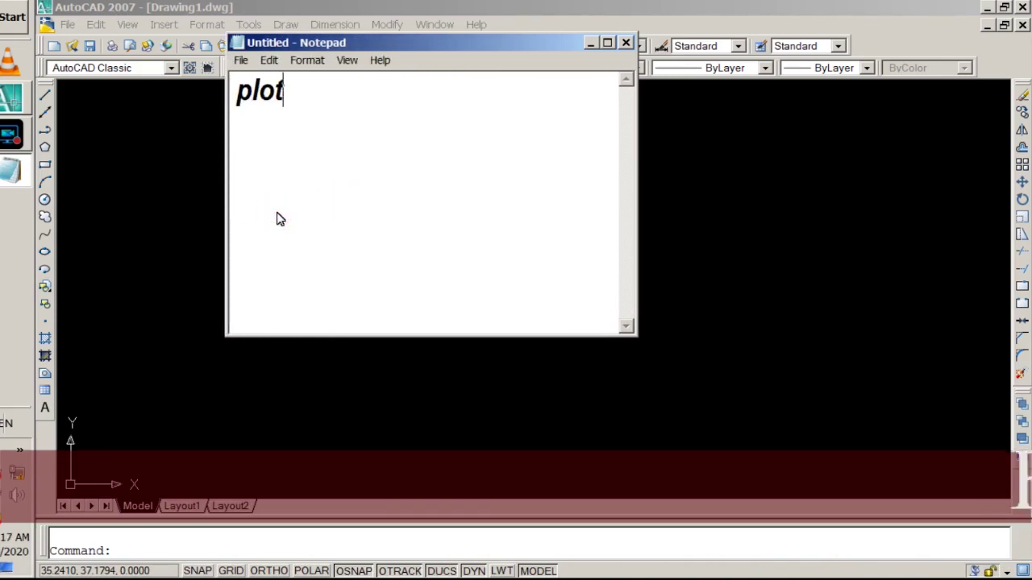
pyautogui.press('Return')
pyautogui.press('Return')
pyautogui.write('width 30 feet')
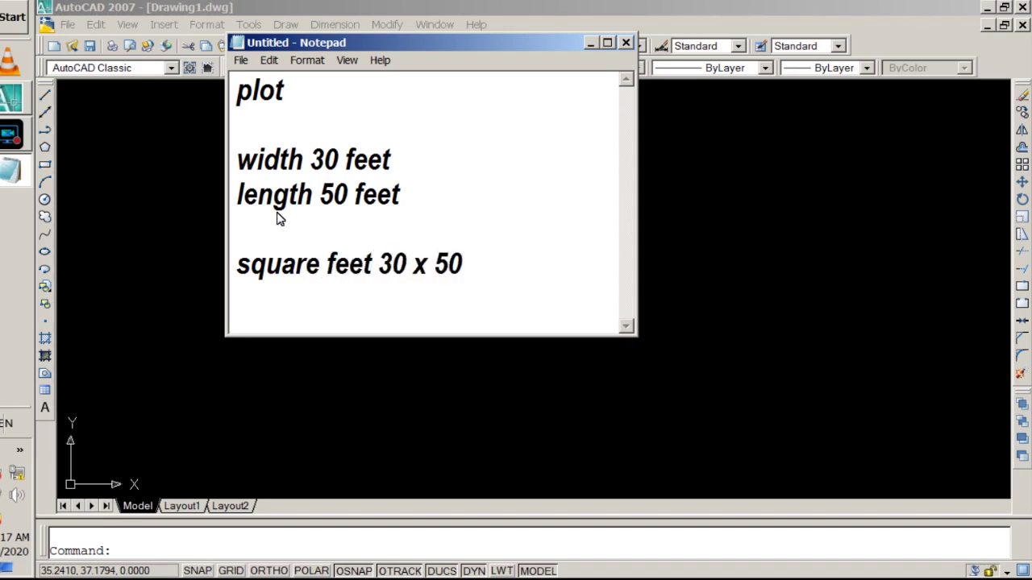
pyautogui.write('1500 sqft')
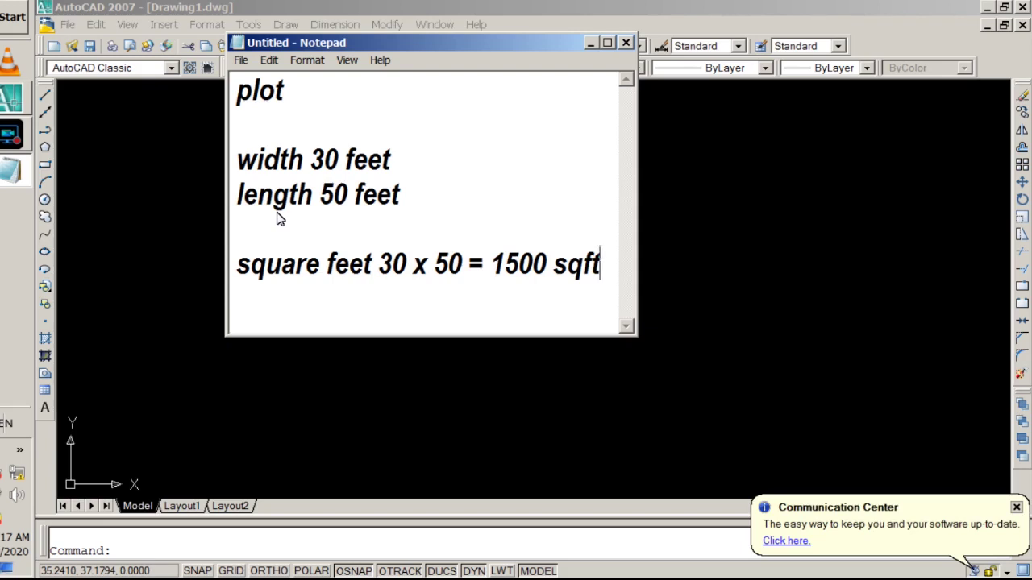
pyautogui.moveTo(327, 46); pyautogui.dragTo(647, 46)
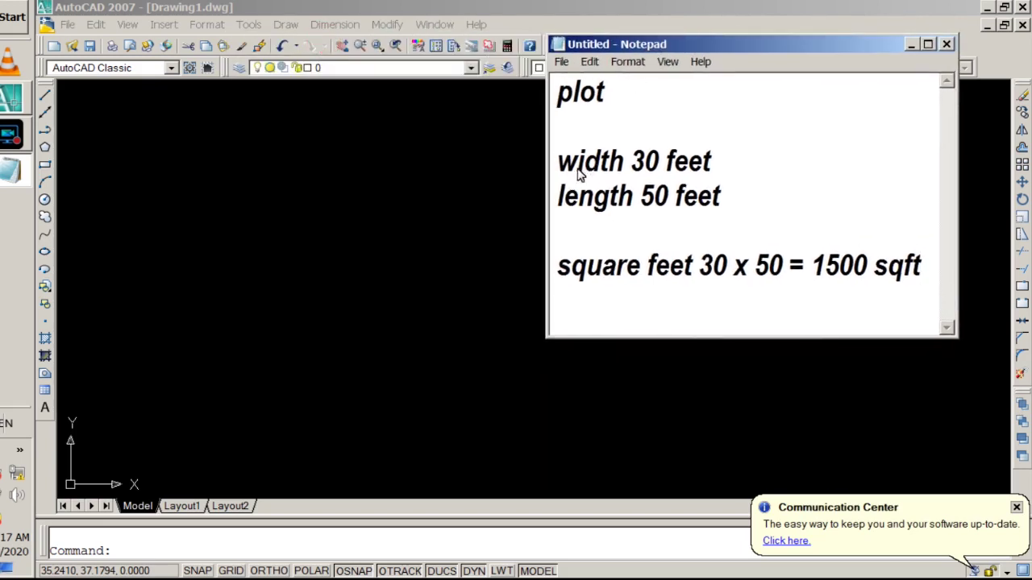
# Launch a second Notepad and then Paint (mspaint) from the Run prompt.
pyautogui.moveTo(560, 161); pyautogui.dragTo(710, 161)
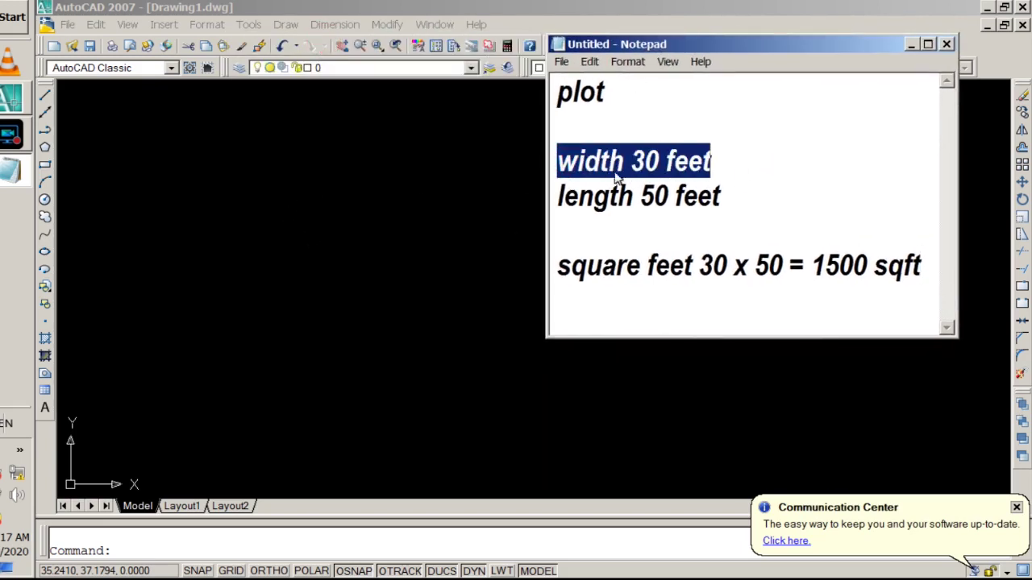
pyautogui.press('super+r')
pyautogui.write('m')
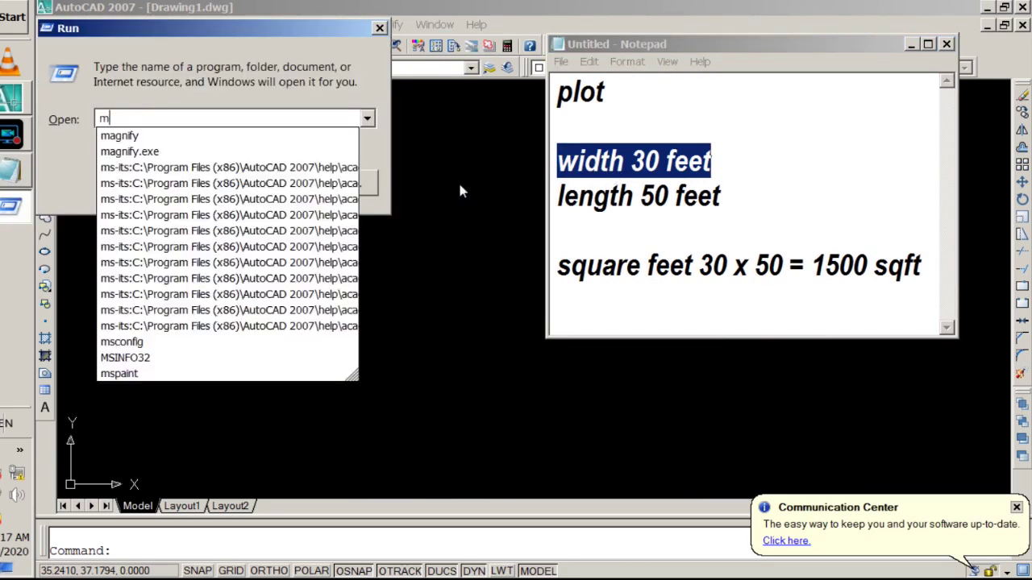
pyautogui.press('BackSpace')
pyautogui.write('notepad')
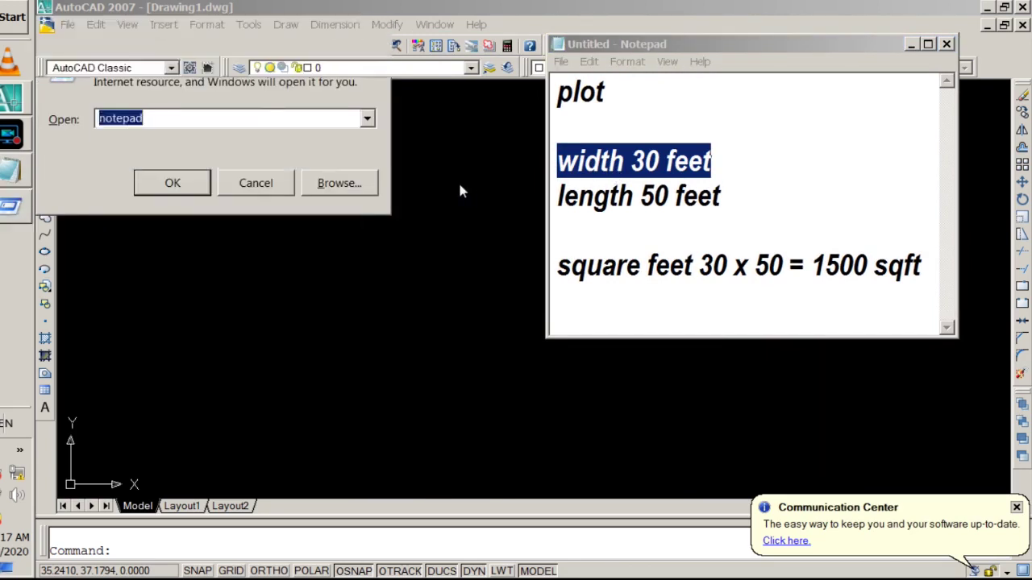
pyautogui.press('Return')
pyautogui.press('super+r')
pyautogui.write('m')
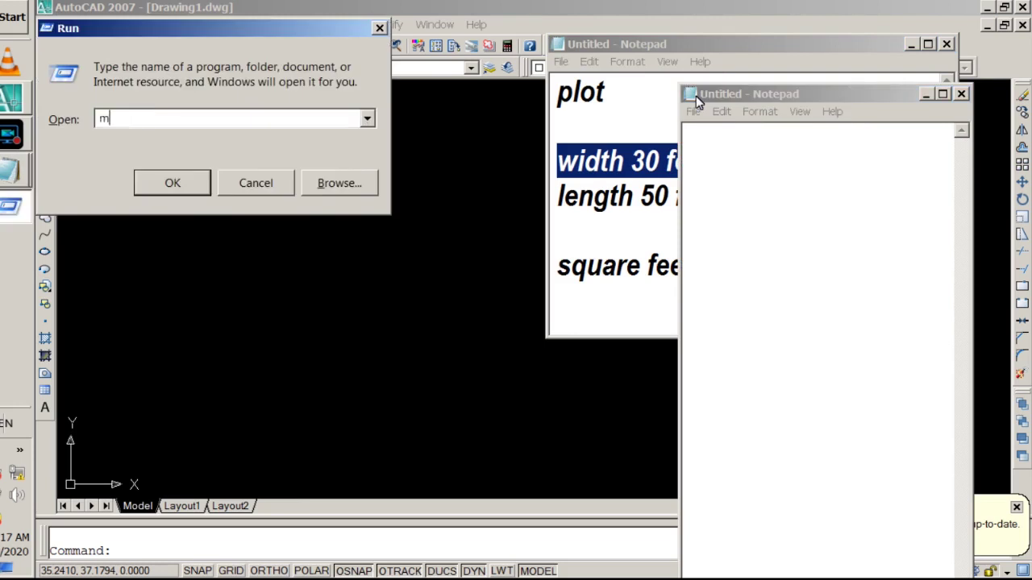
pyautogui.write('spaint')
pyautogui.press('Return')
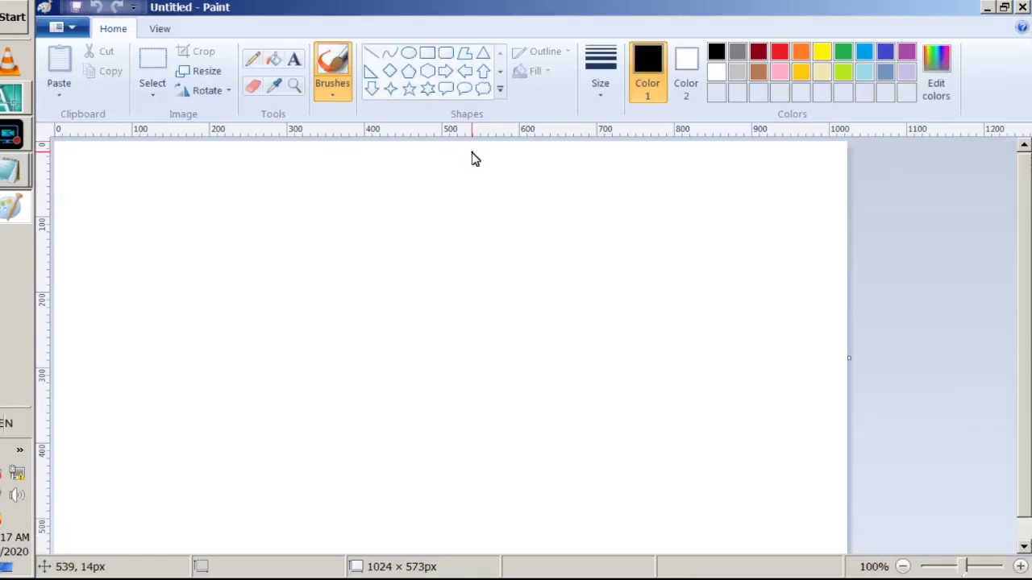
# Draw a large plot-outline rectangle in Paint and label its left side 'front'.
pyautogui.click(427, 52)
pyautogui.moveTo(266, 230)
pyautogui.mouseDown()
pyautogui.moveTo(270, 373)
pyautogui.moveTo(759, 476)
pyautogui.mouseUp()
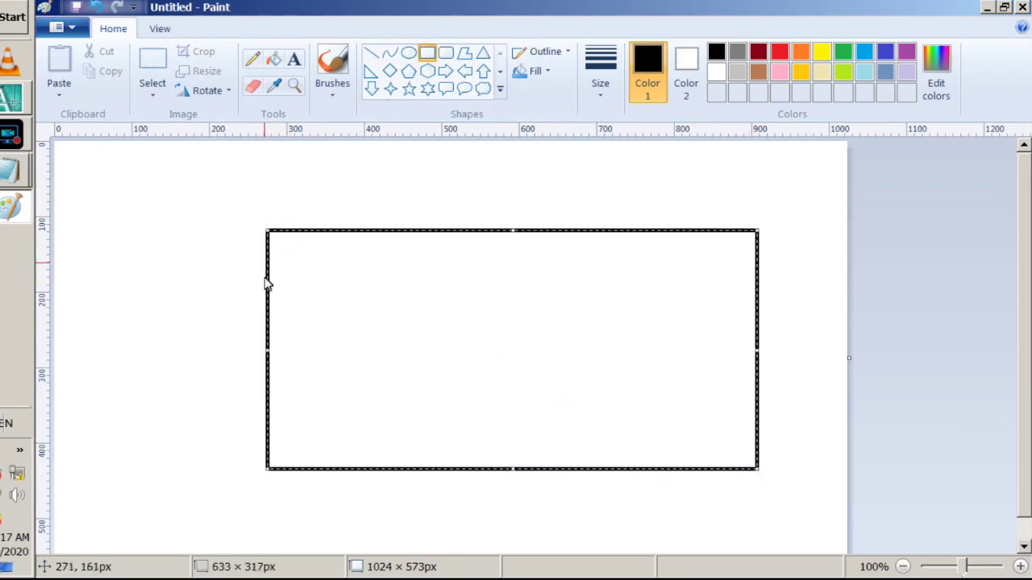
pyautogui.click(294, 62)
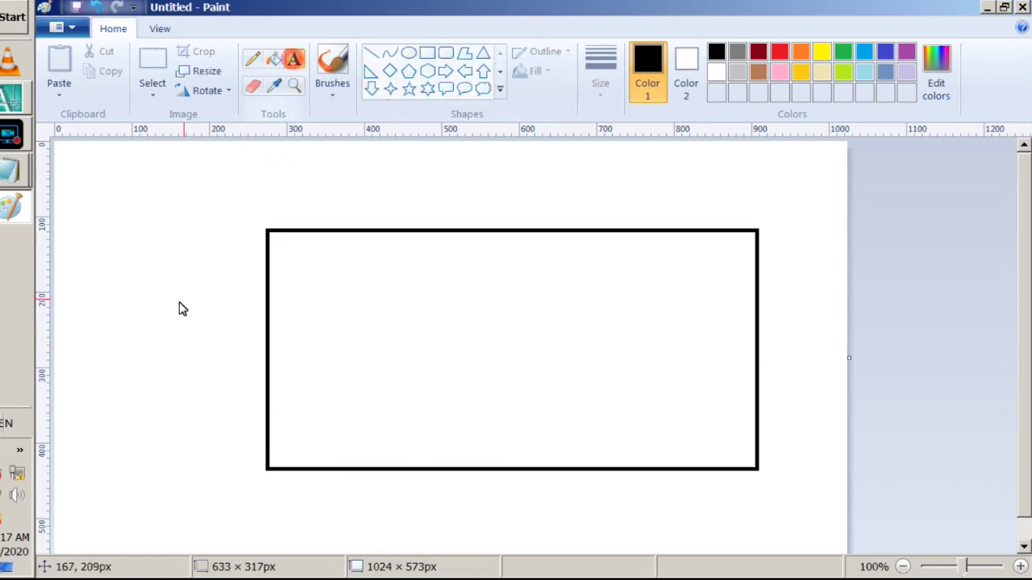
pyautogui.click(142, 295)
pyautogui.write('front')
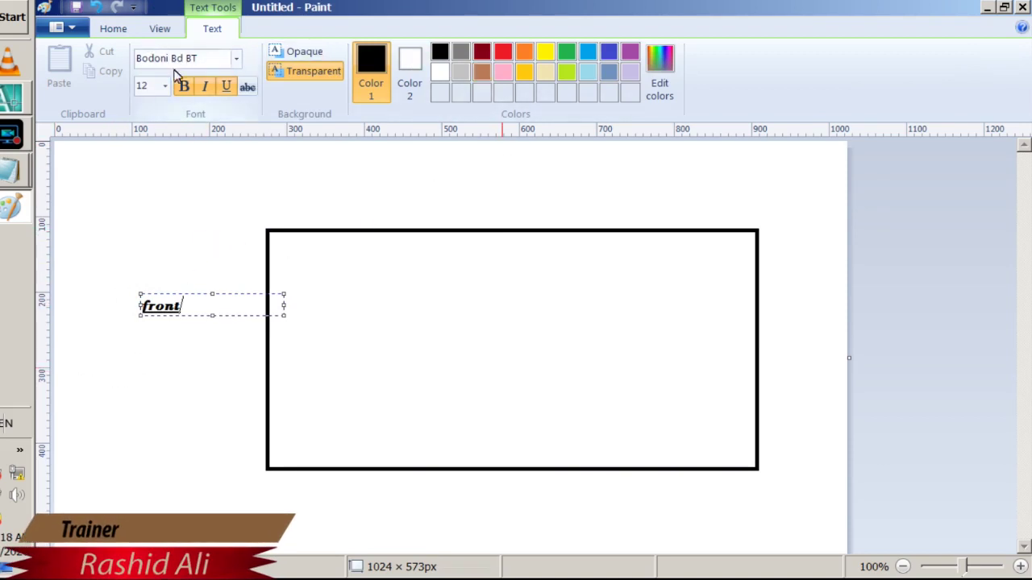
pyautogui.click(162, 191)
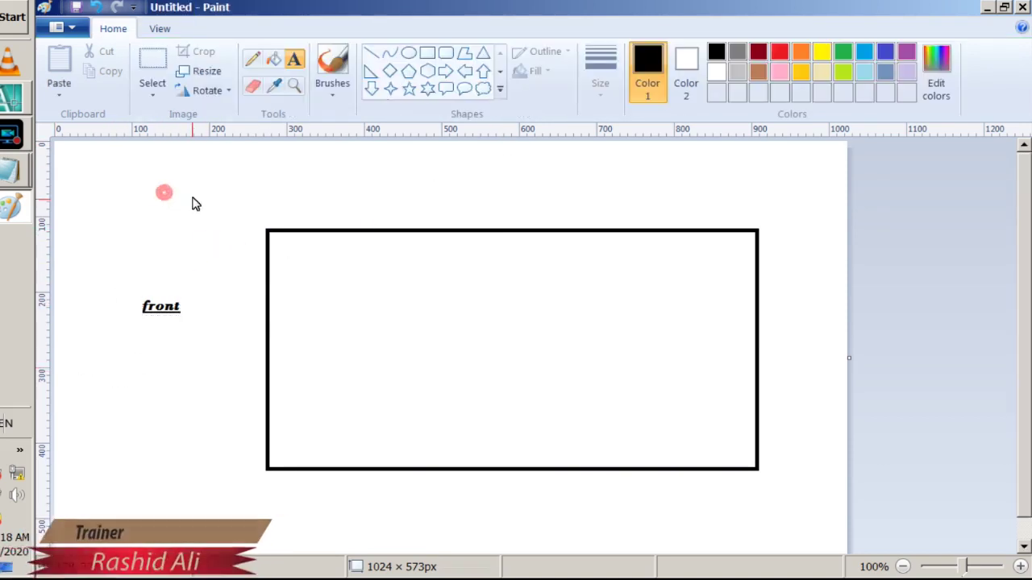
# Draw a small circle with a right-pointing arrow left of the rectangle.
pyautogui.click(409, 54)
pyautogui.moveTo(100, 337); pyautogui.dragTo(135, 373)
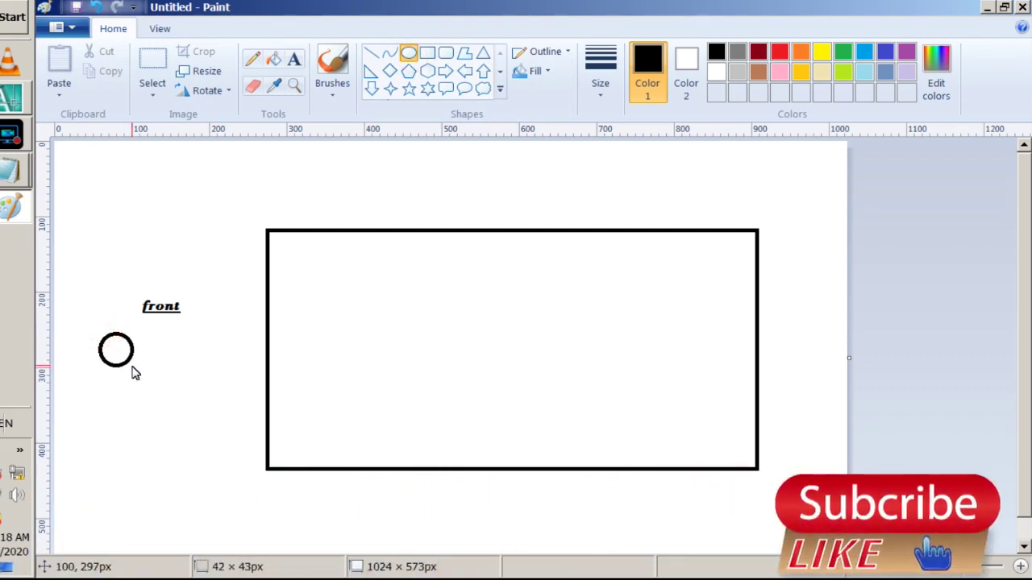
pyautogui.click(446, 71)
pyautogui.moveTo(142, 345); pyautogui.dragTo(222, 372)
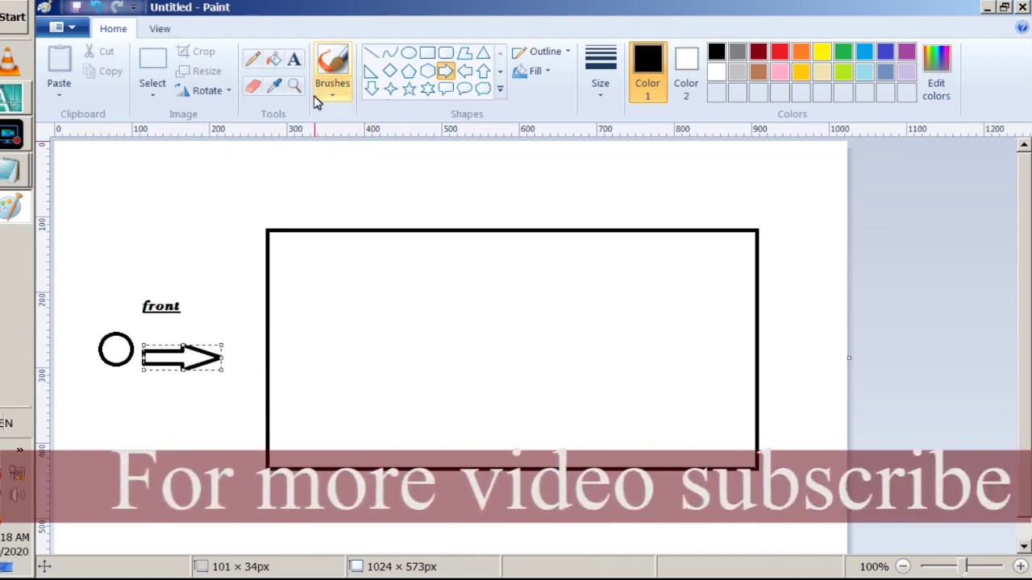
# Add l, r and b text labels above, below and right of the rectangle.
pyautogui.click(294, 59)
pyautogui.click(412, 174)
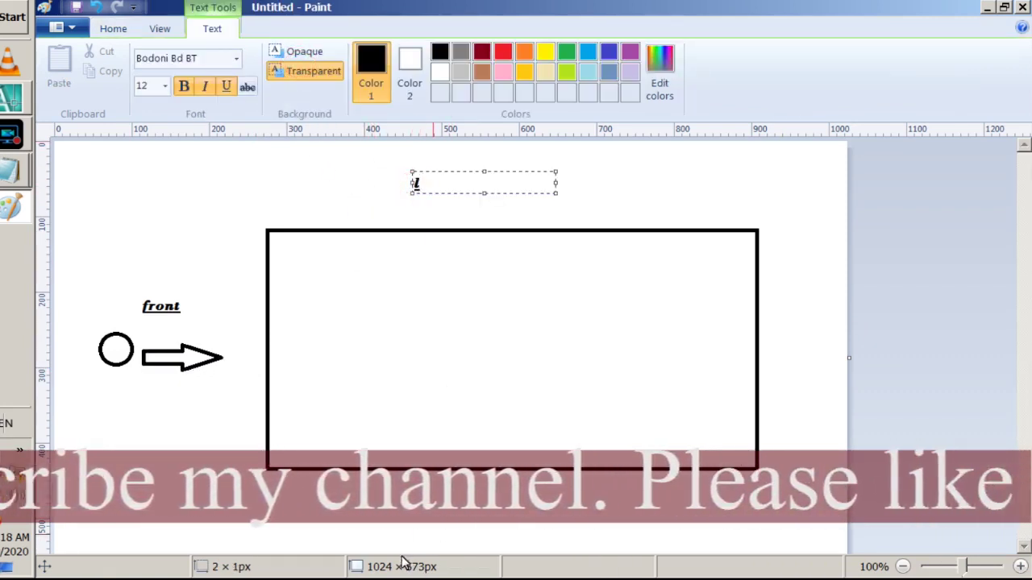
pyautogui.click(411, 500)
pyautogui.click(411, 500)
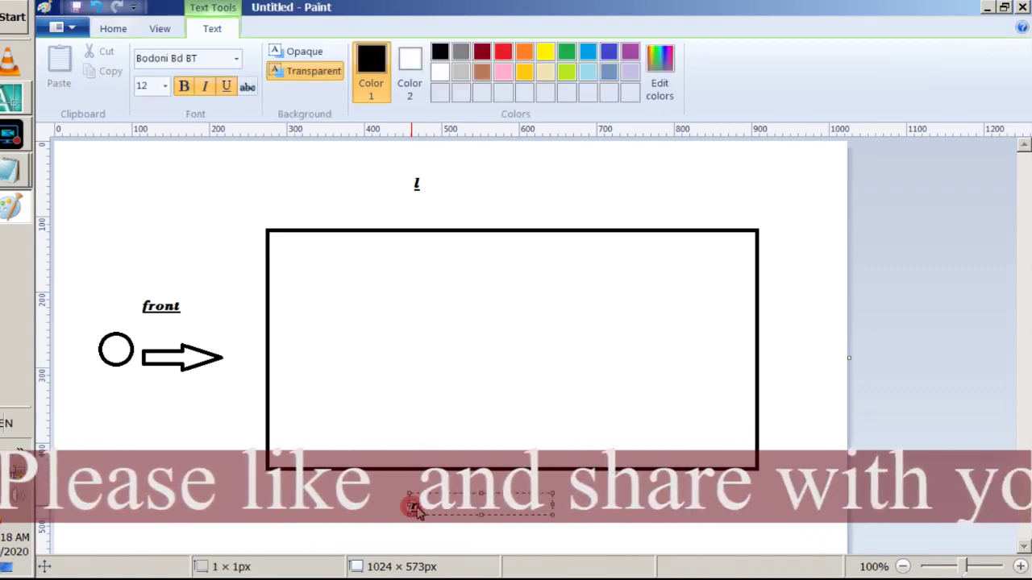
pyautogui.click(798, 322)
pyautogui.click(796, 320)
pyautogui.write('b')
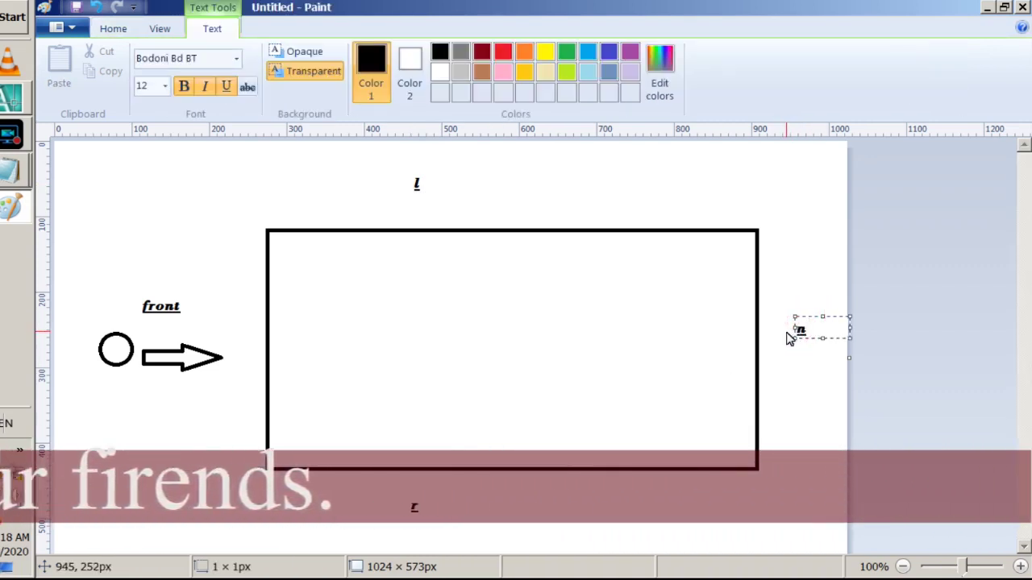
pyautogui.click(242, 208)
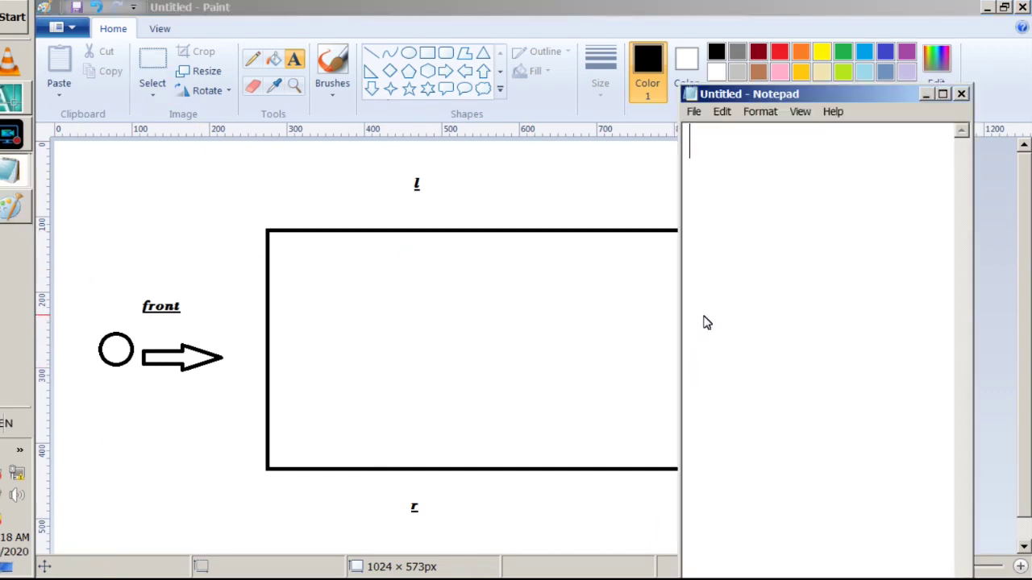
# Set Engineering units with 0'-0" precision and Inches scale, then start LIMITS at 0,0.
pyautogui.hotkey('alt', 'Tab')
pyautogui.hotkey('alt', 'Tab')
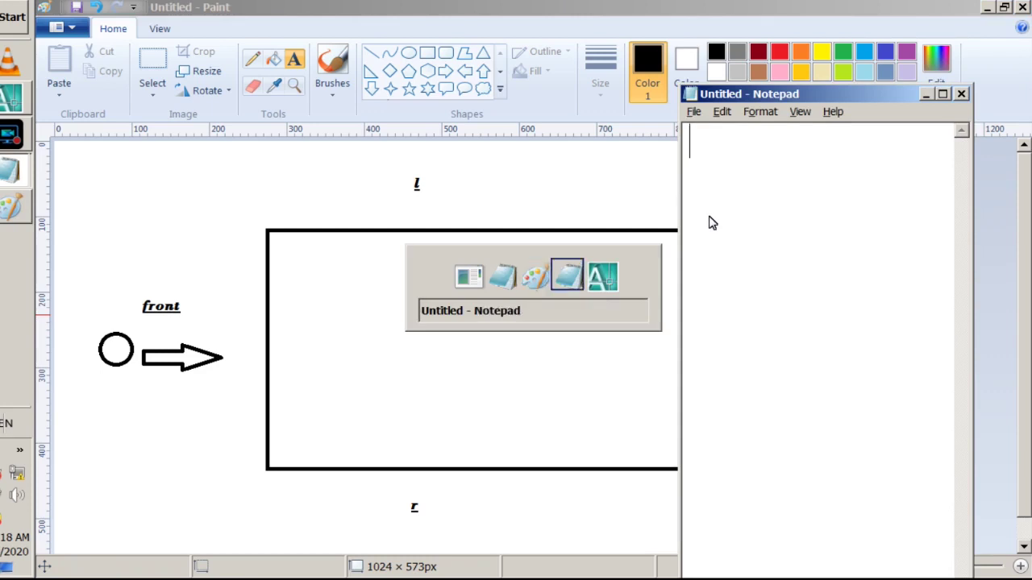
pyautogui.hotkey('alt', 'Tab')
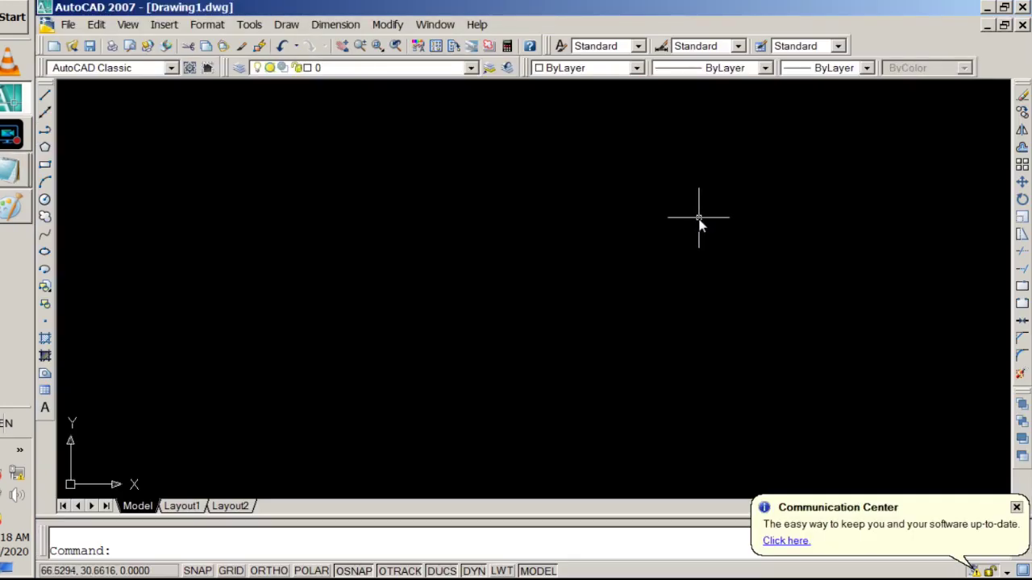
pyautogui.click(143, 552)
pyautogui.write('units')
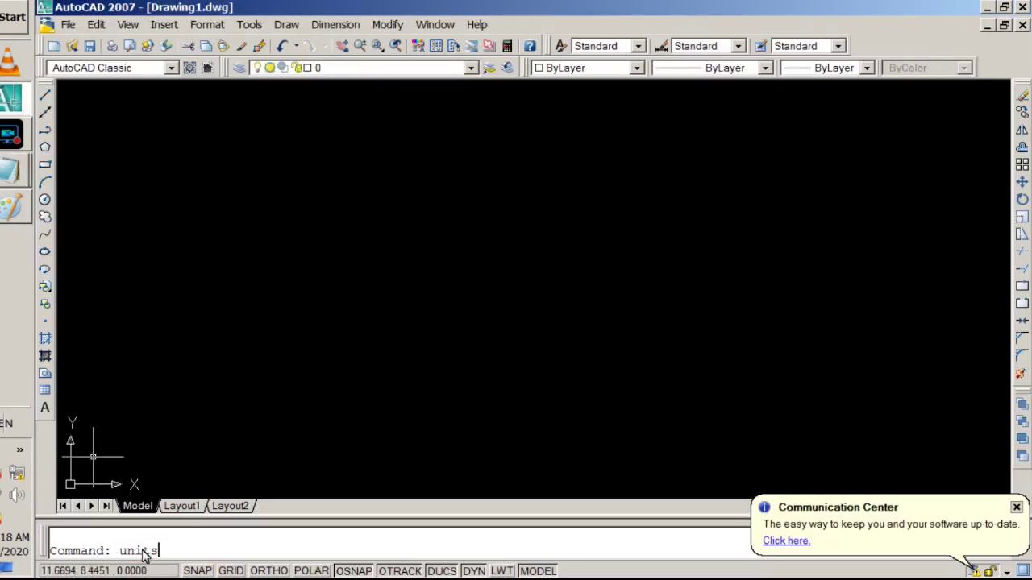
pyautogui.press('Return')
pyautogui.click(517, 246)
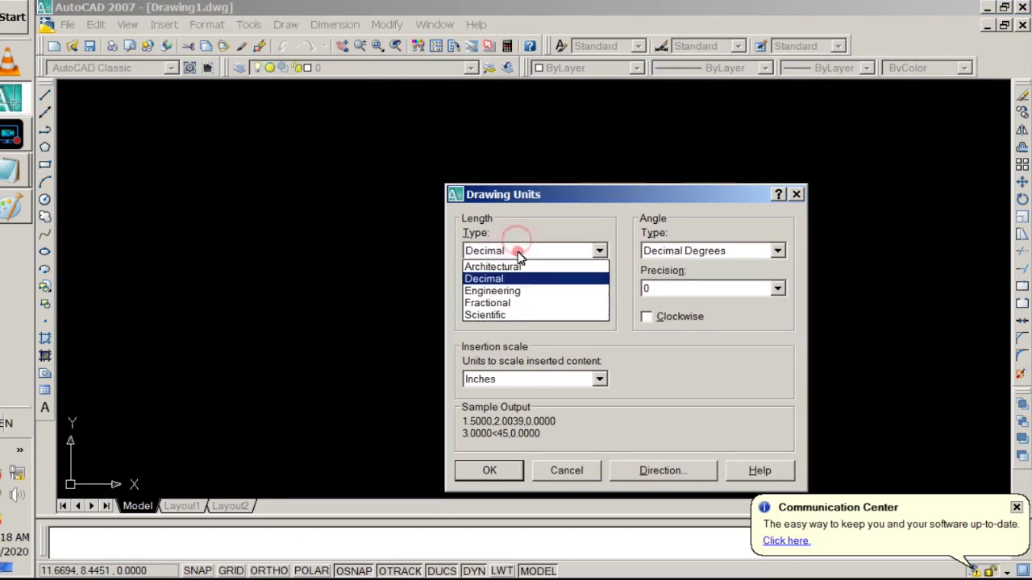
pyautogui.click(526, 290)
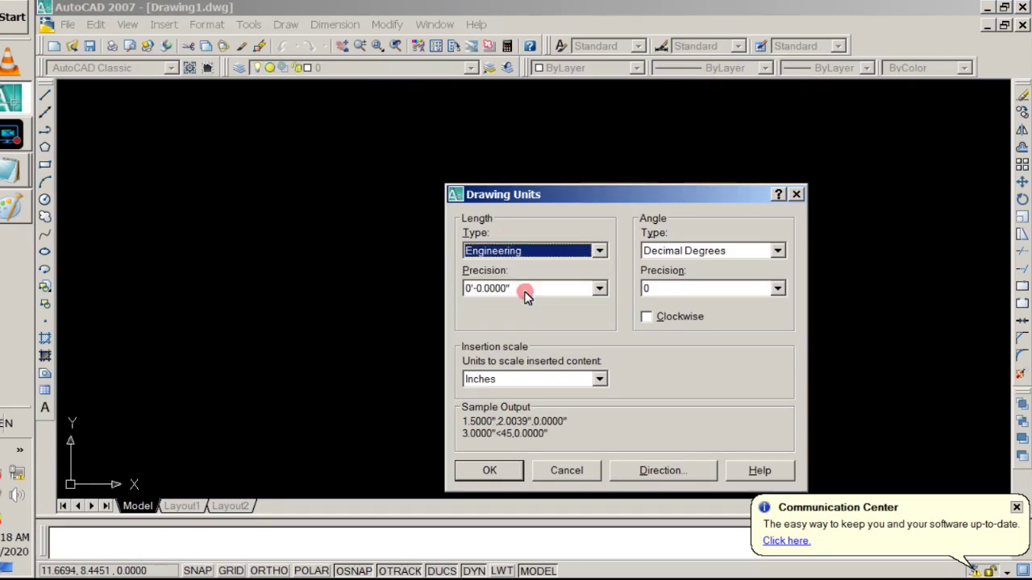
pyautogui.click(525, 288)
pyautogui.click(516, 305)
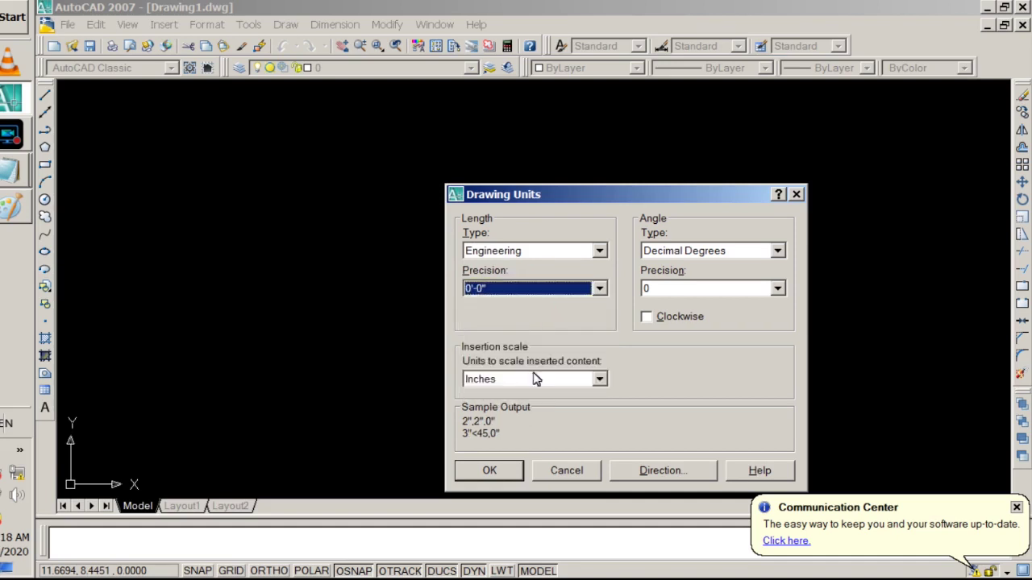
pyautogui.click(508, 379)
pyautogui.click(501, 379)
pyautogui.click(503, 471)
pyautogui.click(283, 532)
pyautogui.write('limits')
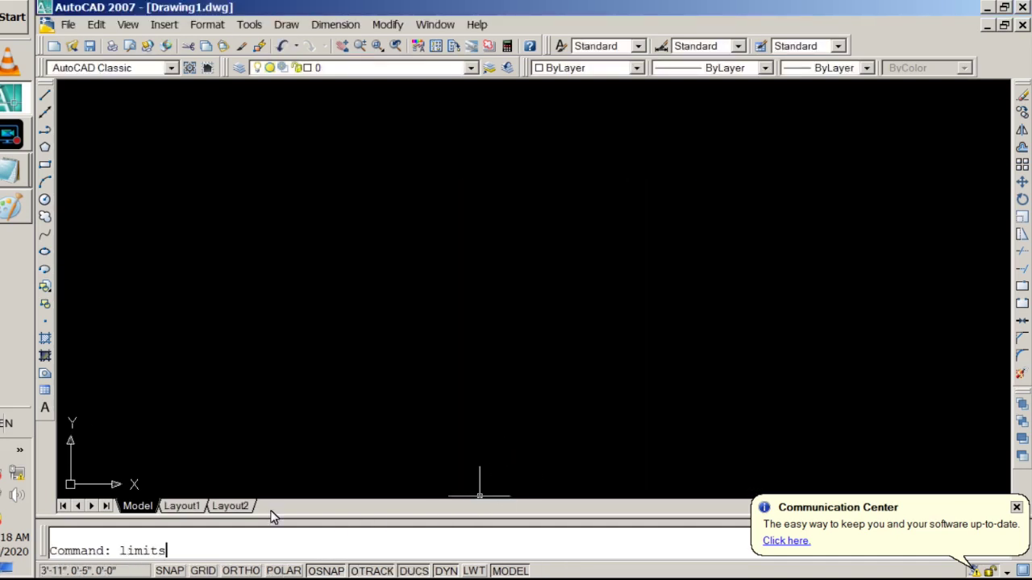
pyautogui.press('Return')
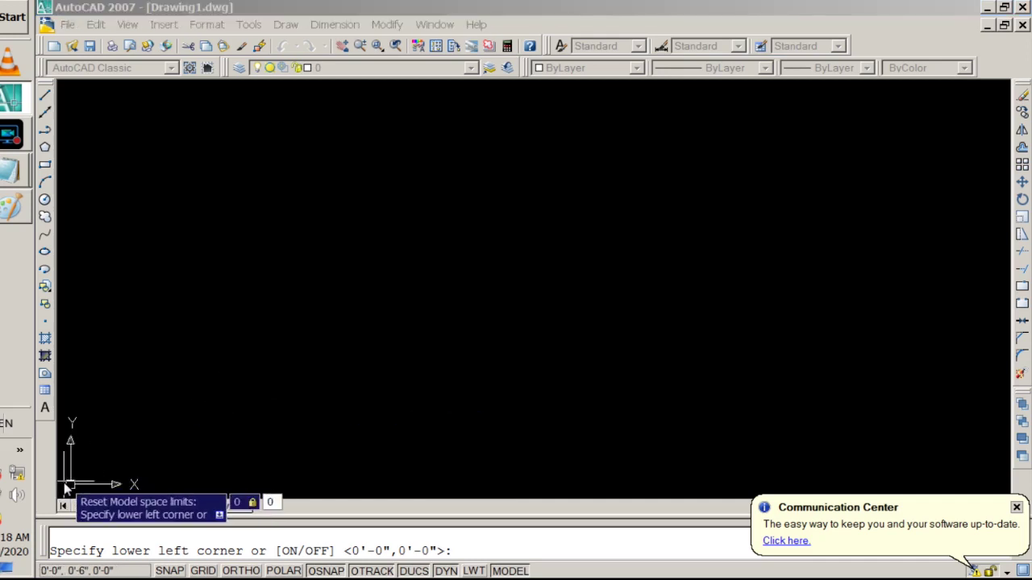
pyautogui.click(67, 487)
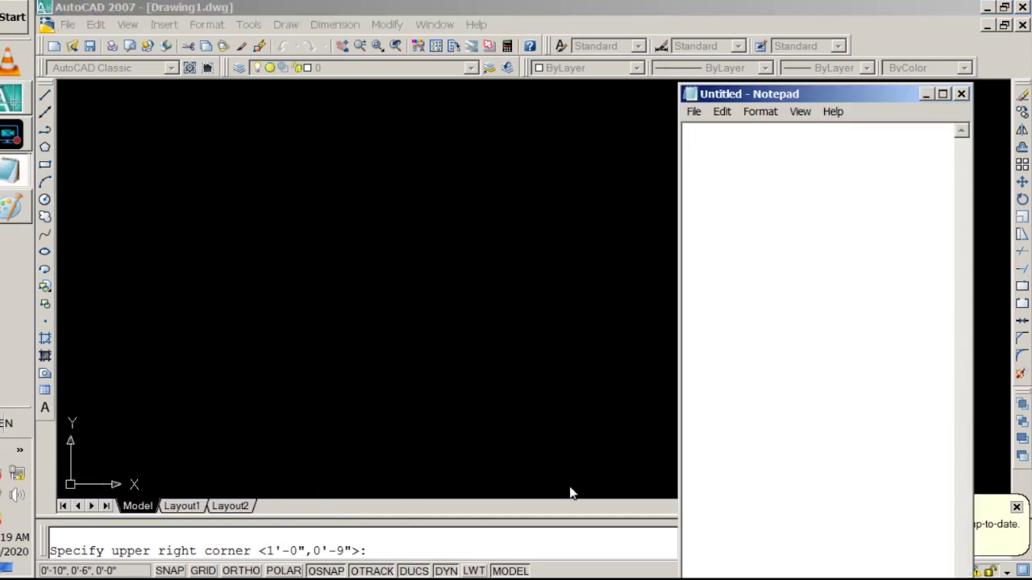
# Relabel the Notepad notes as 'y = width 30 feet' and 'x = length 50 feet'.
pyautogui.hotkey('alt', 'Tab')
pyautogui.hotkey('alt', 'Tab')
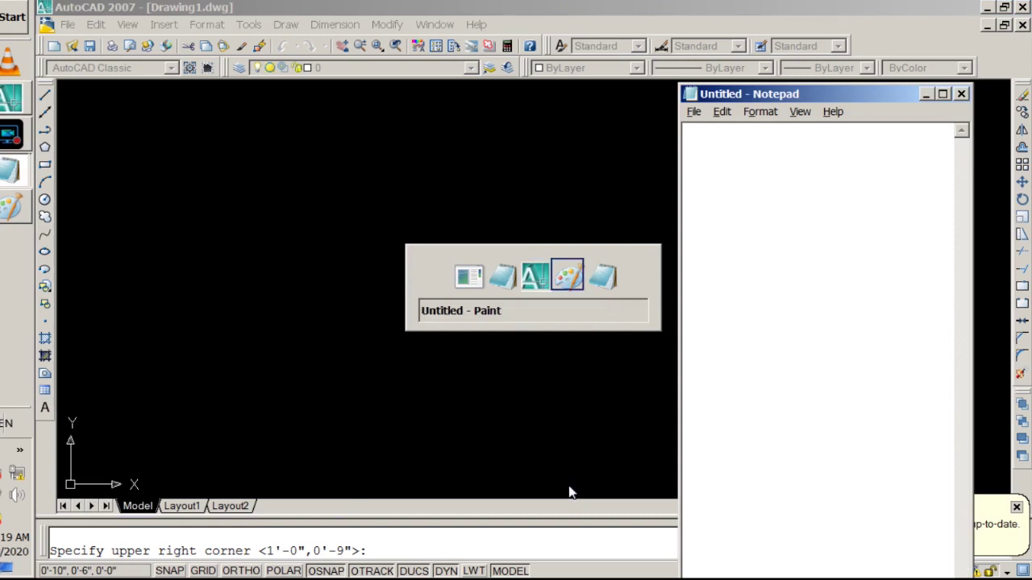
pyautogui.hotkey('alt', 'Tab')
pyautogui.hotkey('alt', 'Tab')
pyautogui.hotkey('alt', 'Tab')
pyautogui.hotkey('alt', 'Tab')
pyautogui.hotkey('alt', 'Tab')
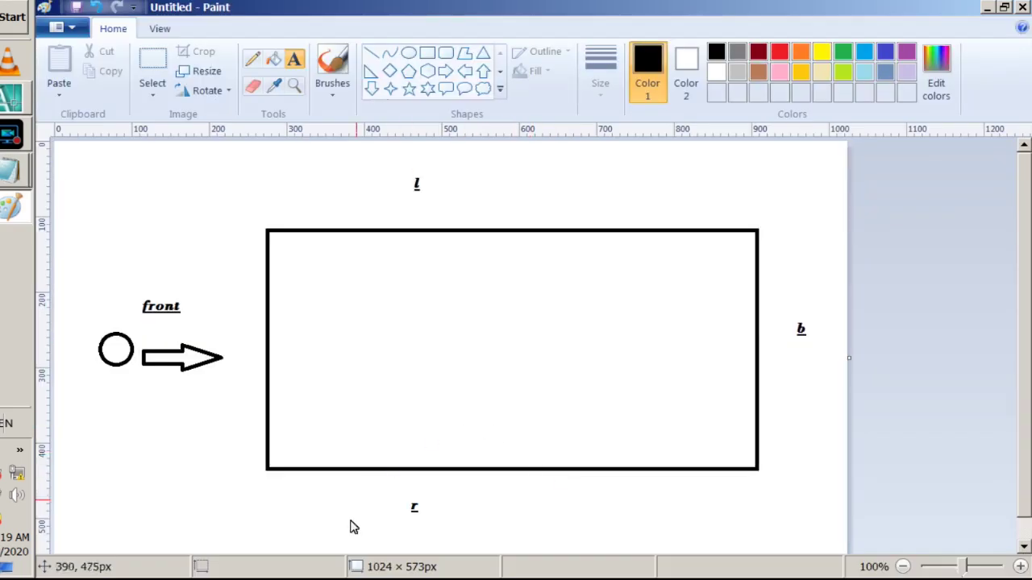
pyautogui.hotkey('alt', 'Tab')
pyautogui.hotkey('alt', 'Tab')
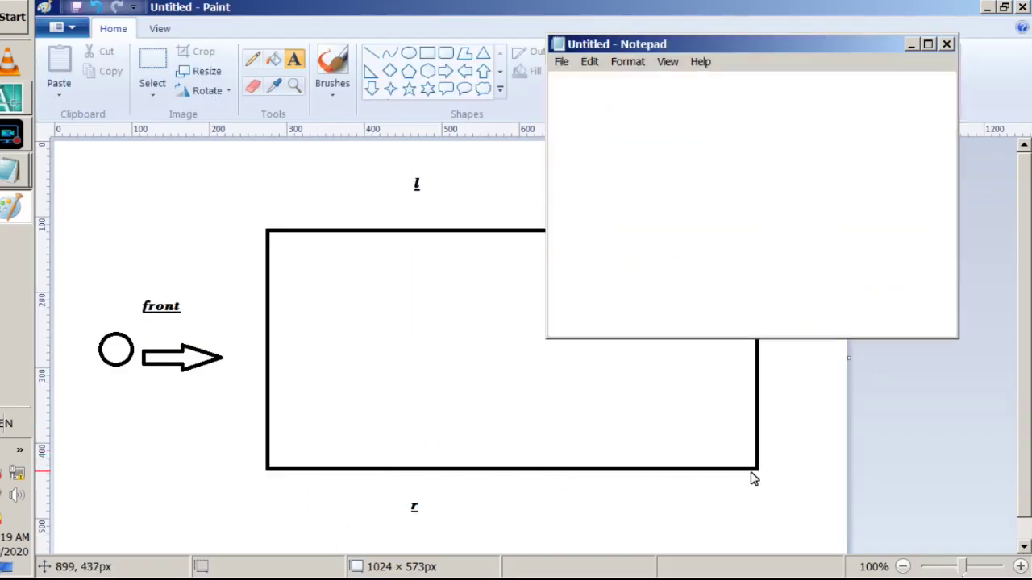
pyautogui.moveTo(721, 197); pyautogui.dragTo(564, 202)
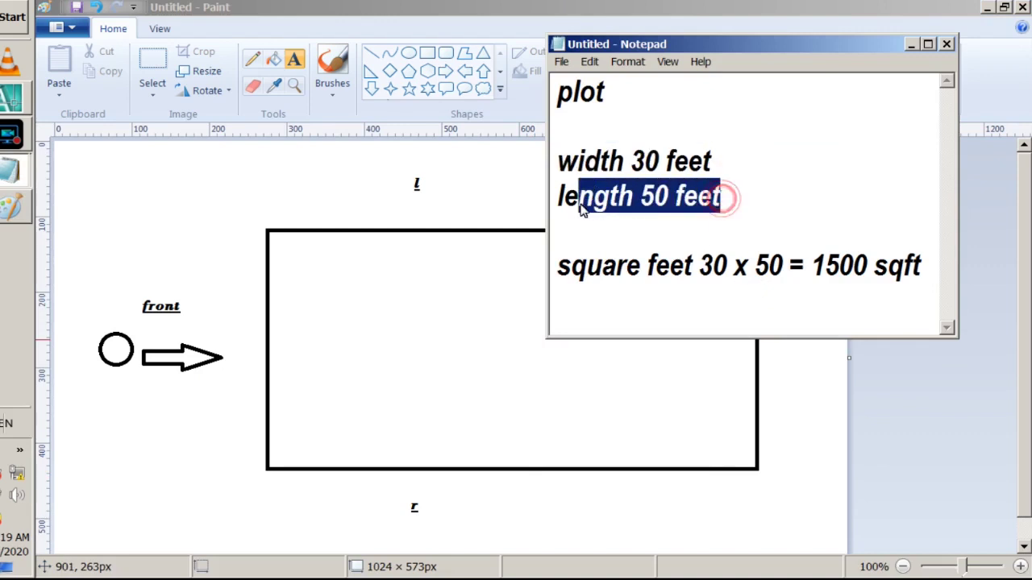
pyautogui.click(563, 206)
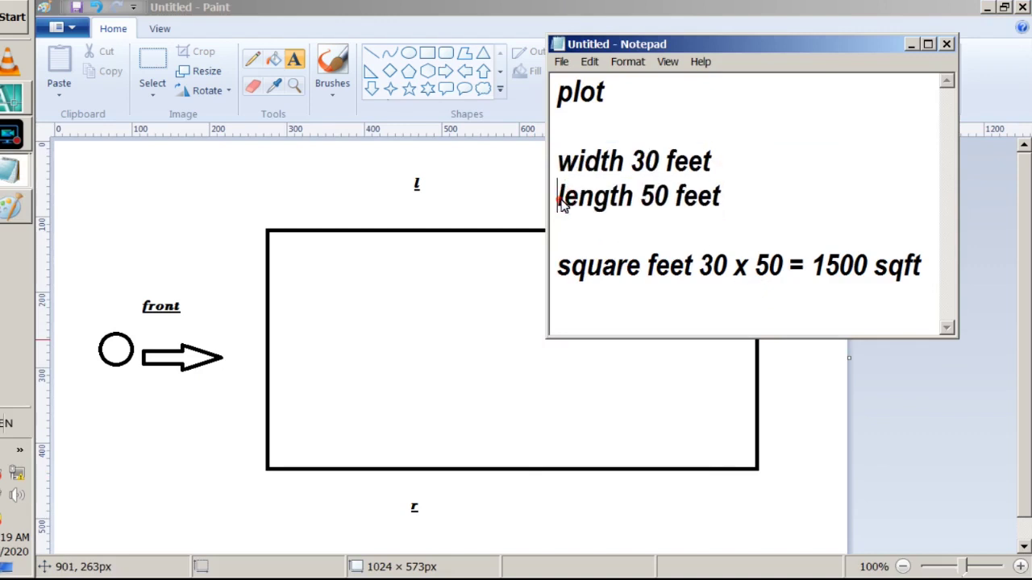
pyautogui.write('x =')
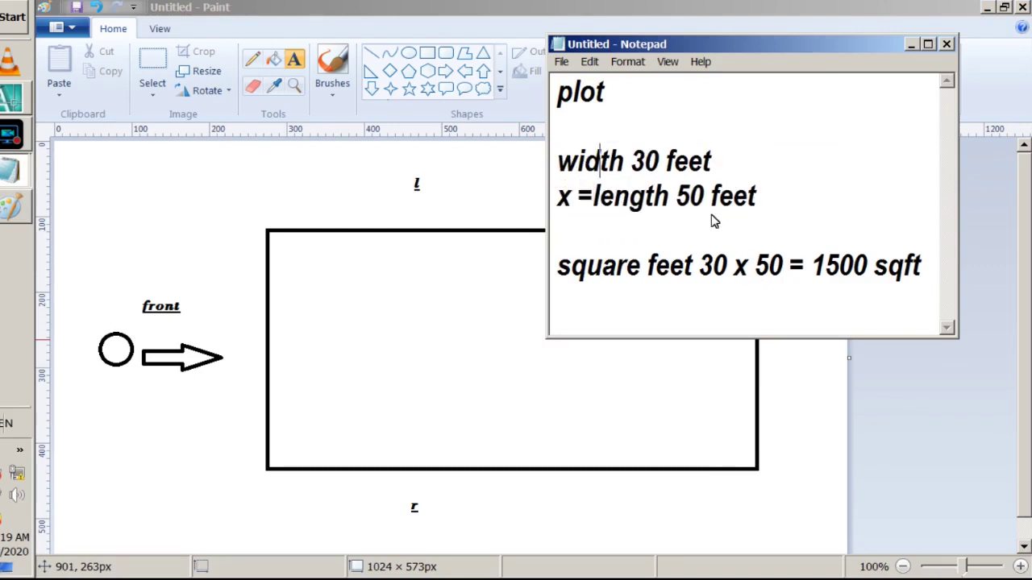
pyautogui.write('y =')
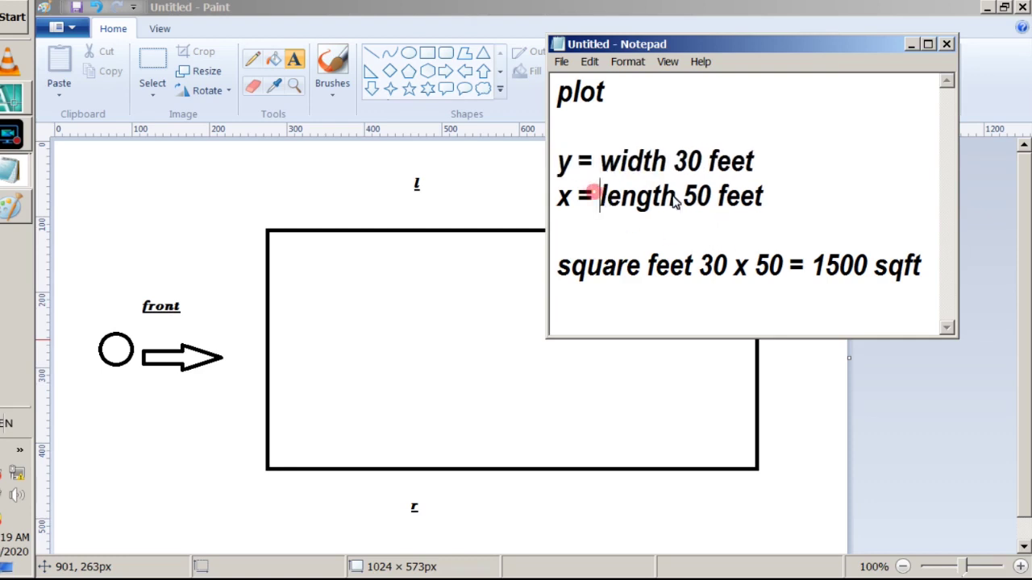
pyautogui.moveTo(593, 198); pyautogui.dragTo(715, 206)
pyautogui.click(715, 206)
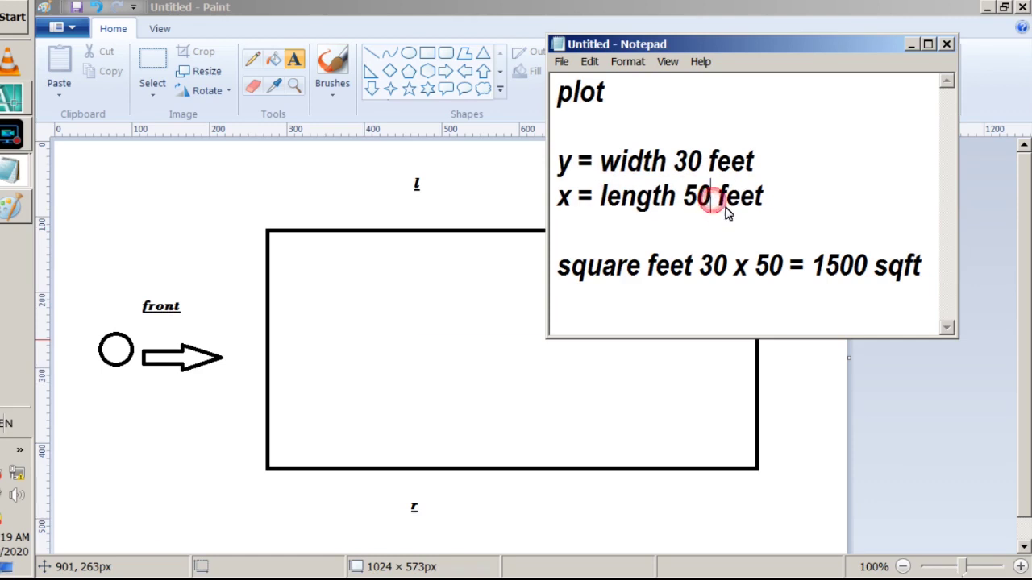
pyautogui.hotkey('alt', 'Tab')
pyautogui.hotkey('alt', 'Tab')
pyautogui.hotkey('alt', 'Tab')
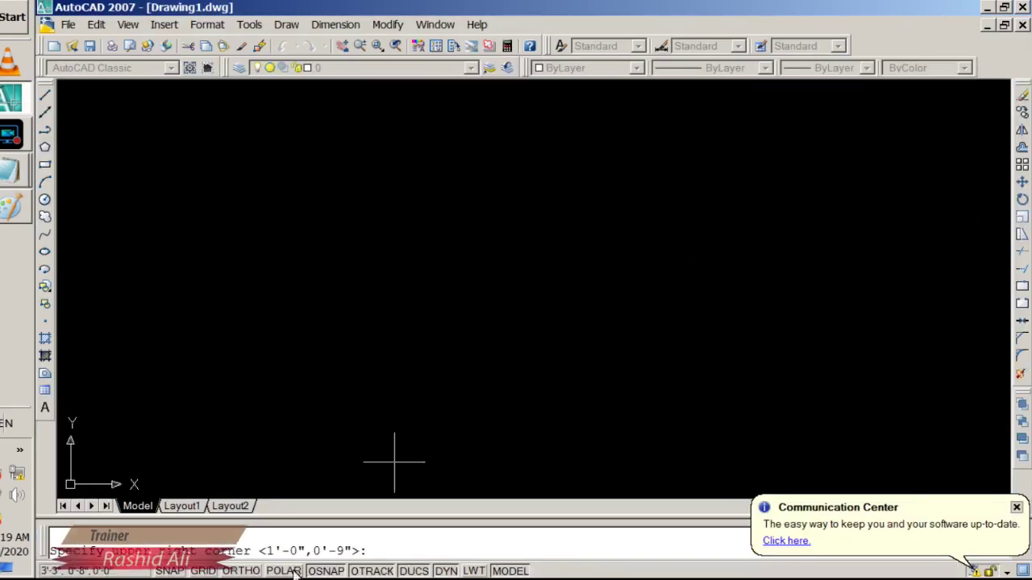
# Set the upper-right limit to 50',30' and zoom to All.
pyautogui.write("50',")
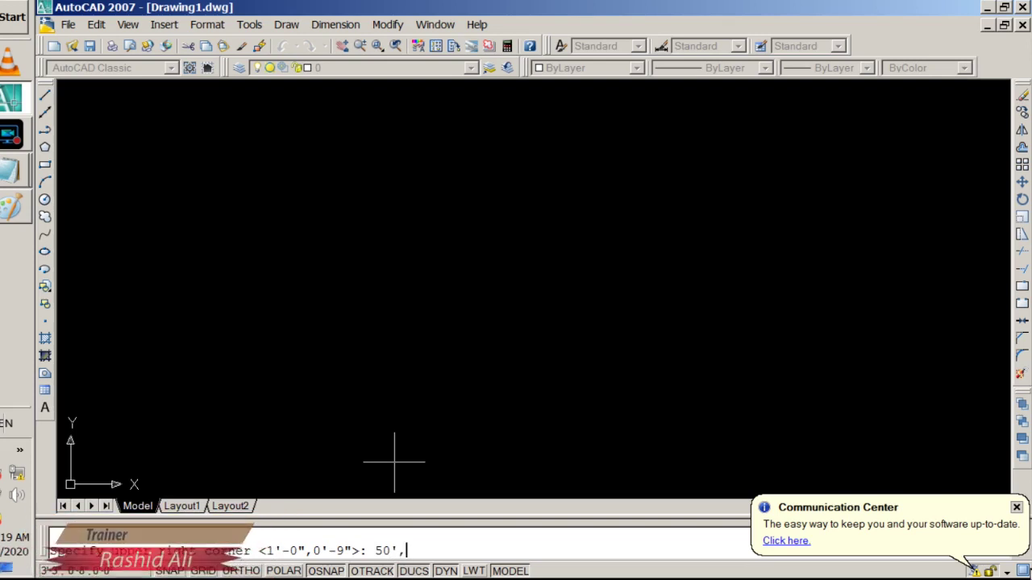
pyautogui.write("30'")
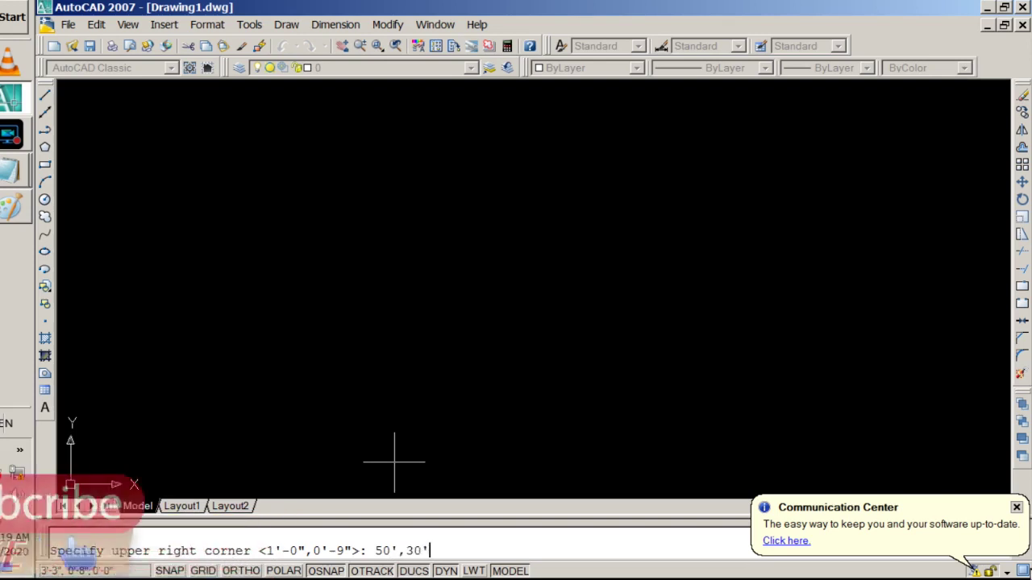
pyautogui.press('Return')
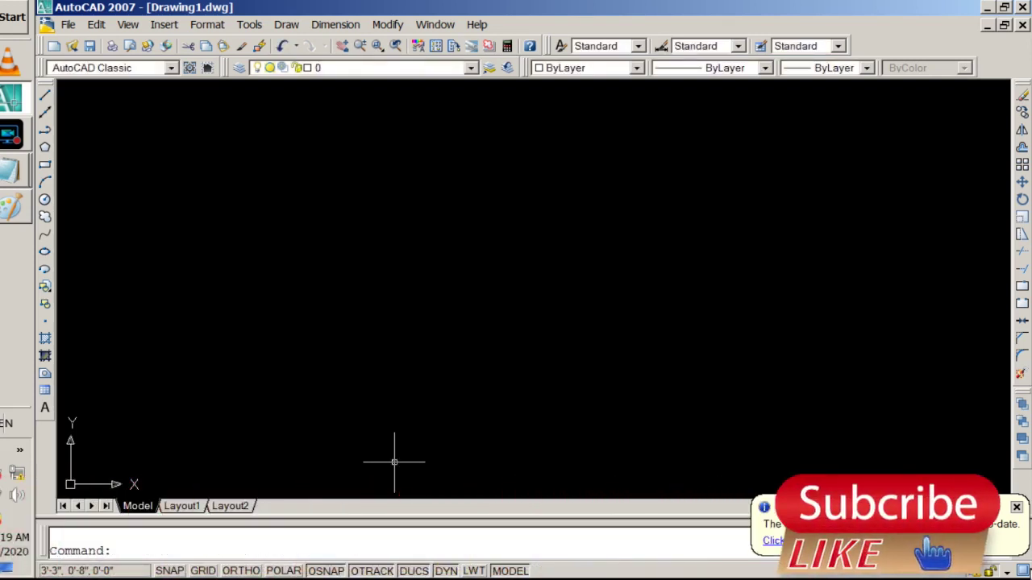
pyautogui.write('zoom')
pyautogui.press('Return')
pyautogui.write('a')
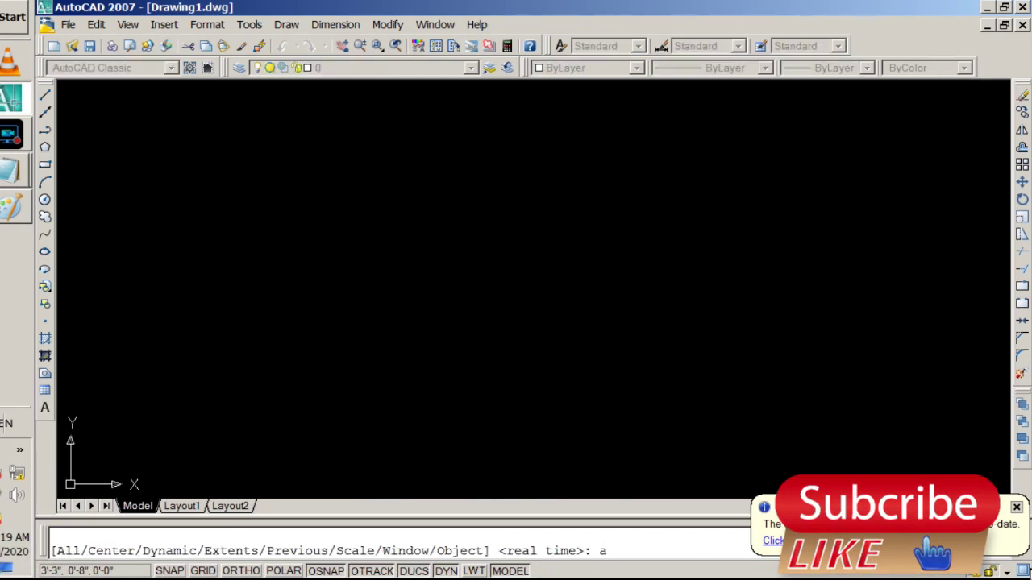
pyautogui.press('Return')
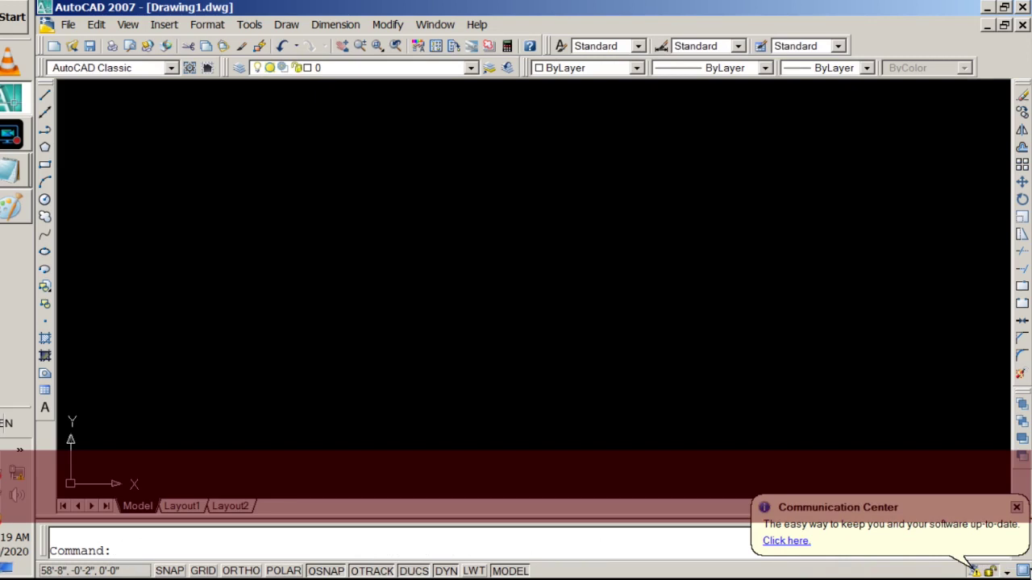
# Draw the plot rectangle from corner 0,0 to 50',30'.
pyautogui.click(45, 164)
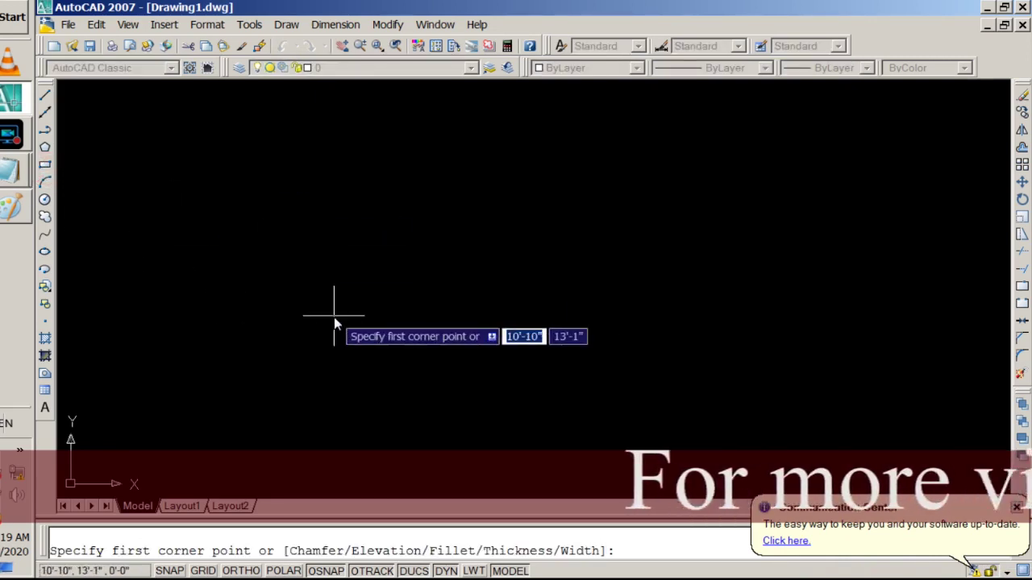
pyautogui.write('0')
pyautogui.press('Tab')
pyautogui.write('0')
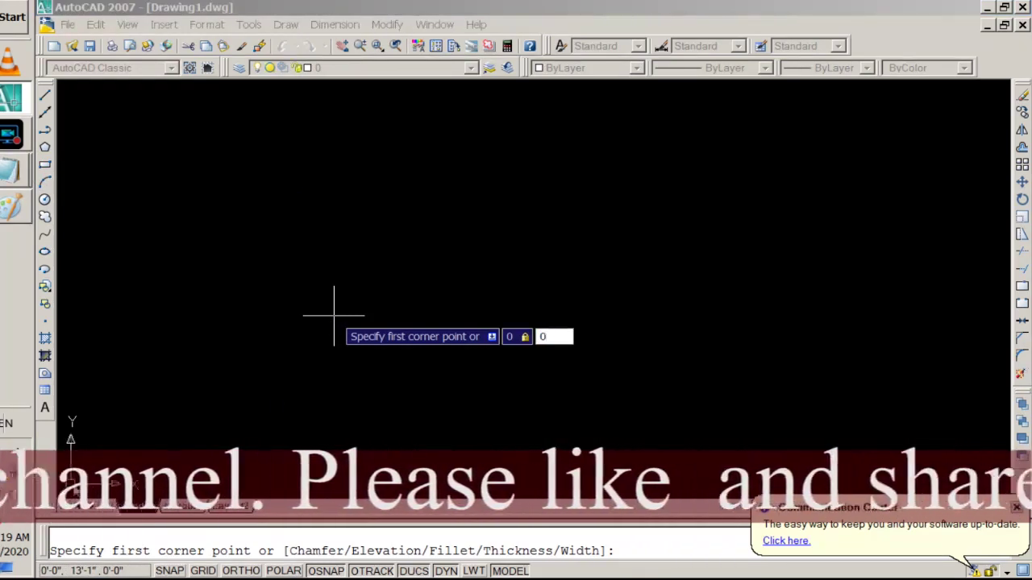
pyautogui.press('Return')
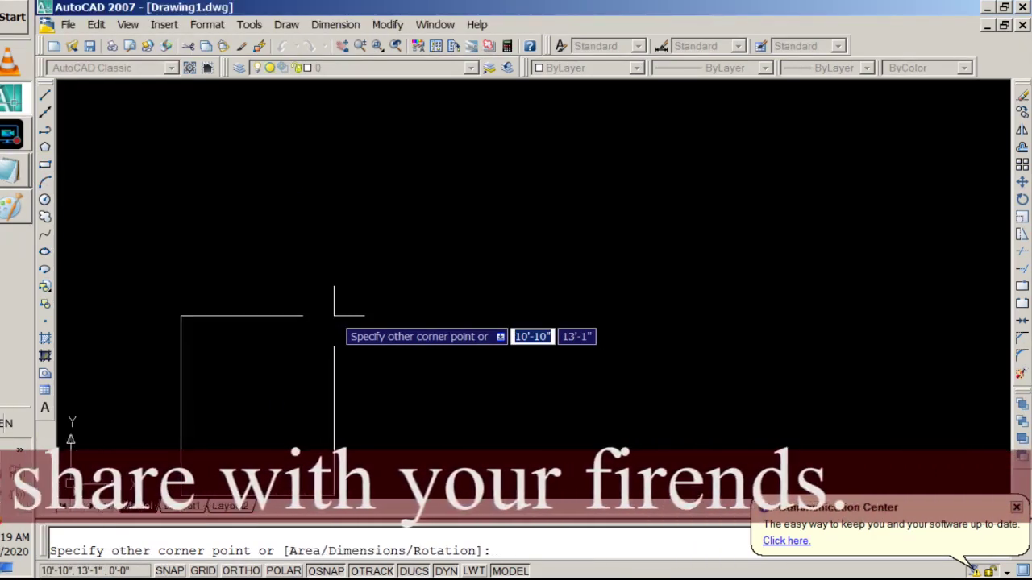
pyautogui.hotkey('alt', 'Tab')
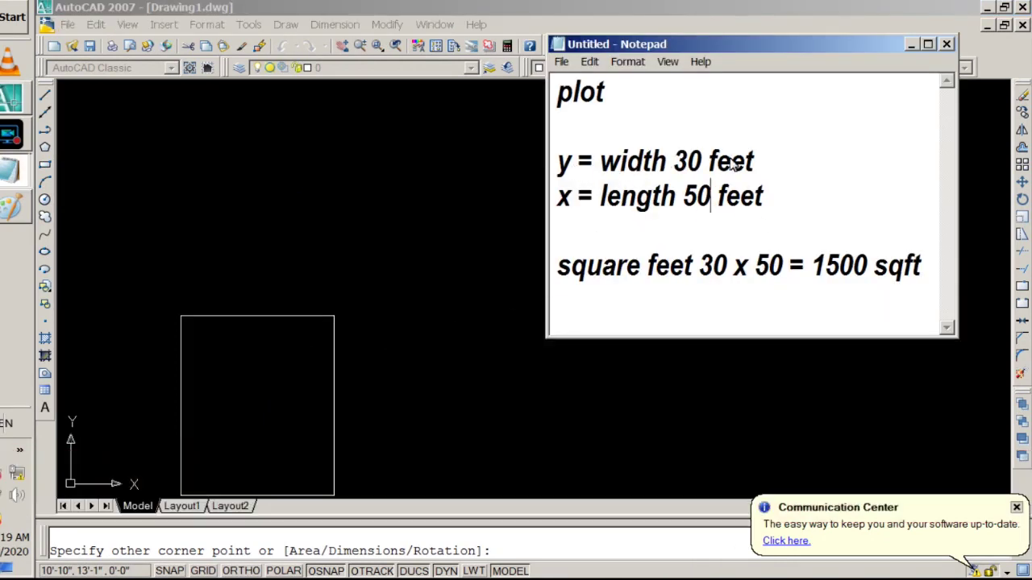
pyautogui.hotkey('alt', 'Tab')
pyautogui.write("50',")
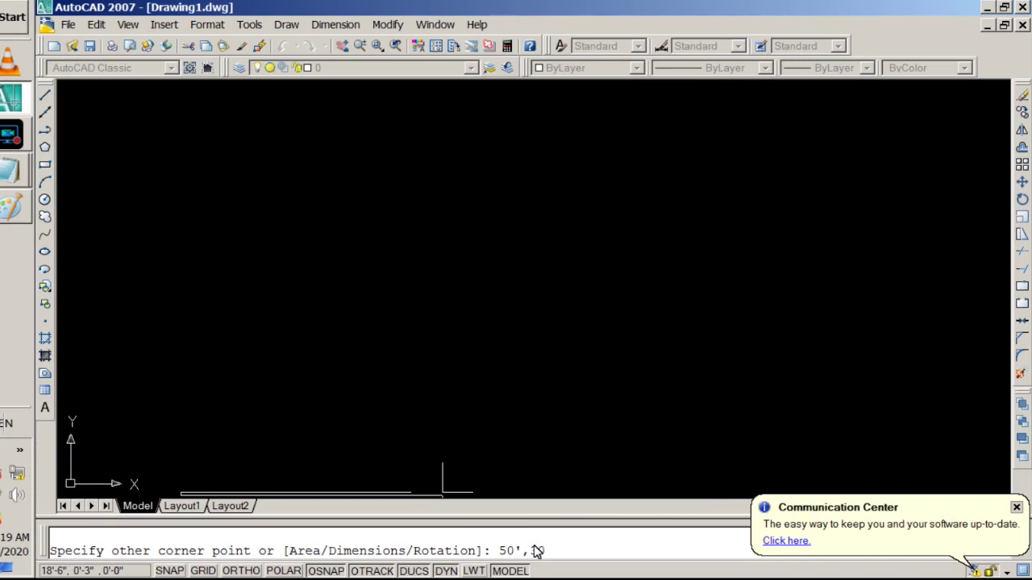
pyautogui.write('30')
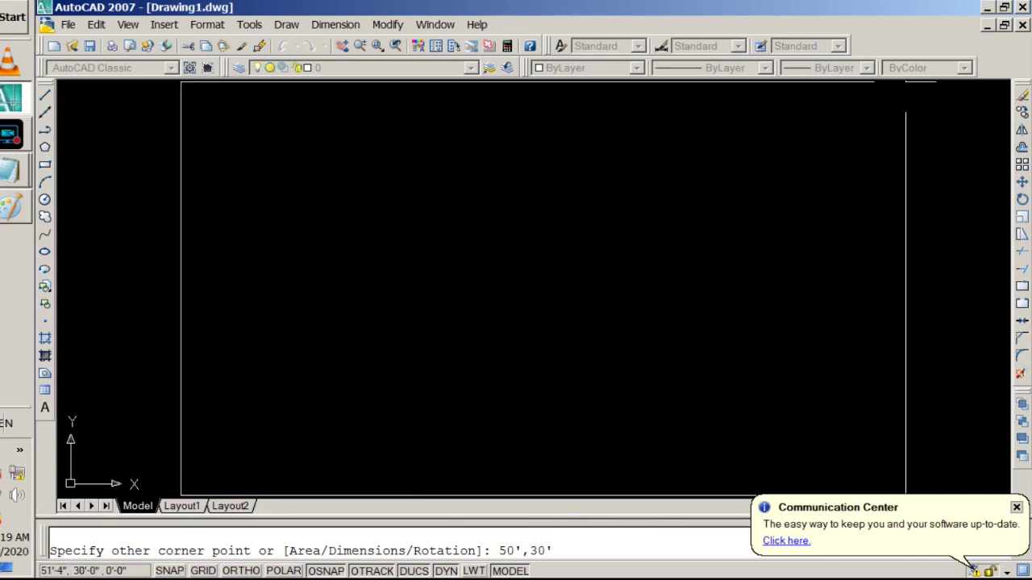
pyautogui.press('Return')
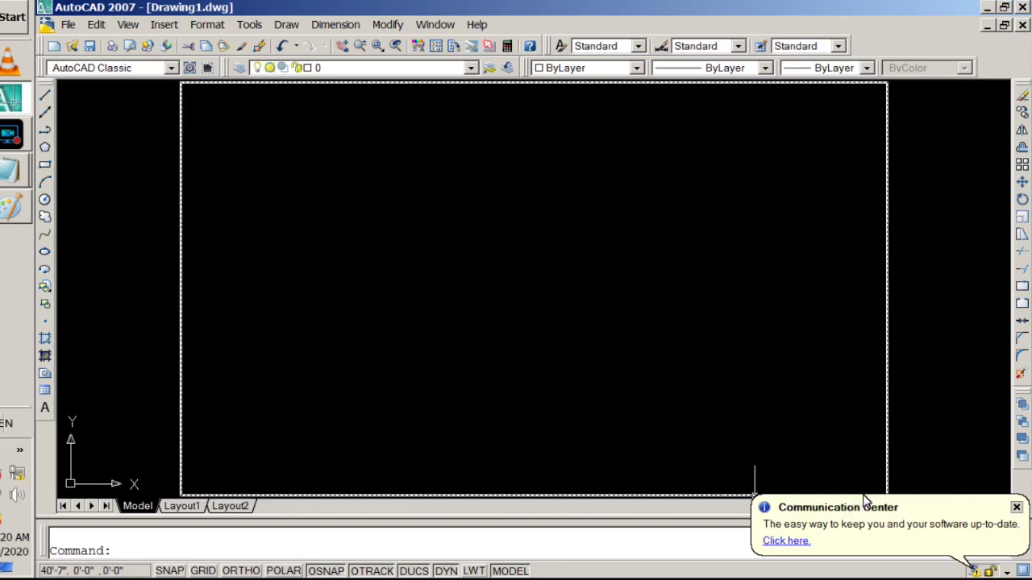
# Add a linear dimension along the rectangle's right side.
pyautogui.click(887, 289)
pyautogui.press('Escape')
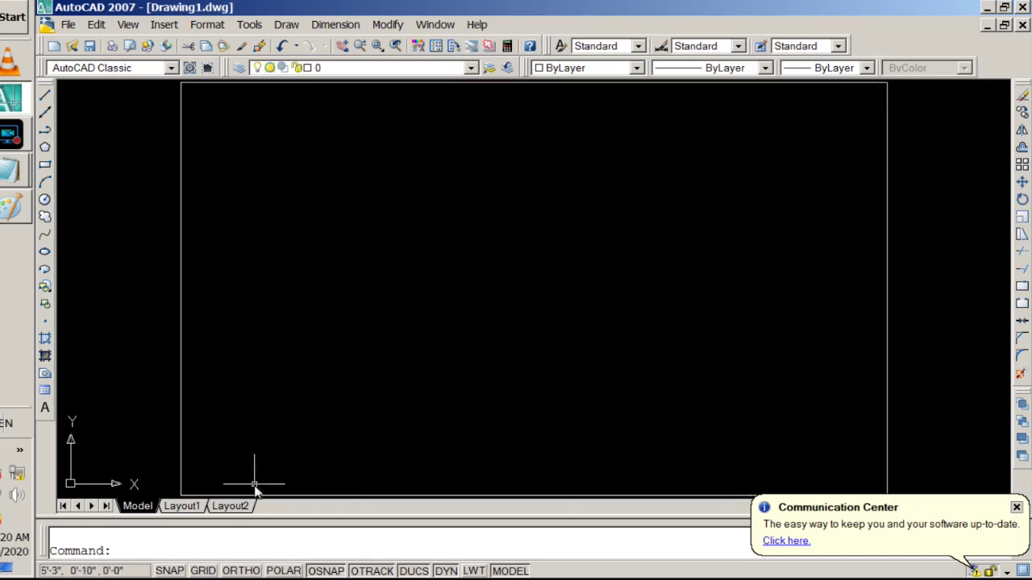
pyautogui.click(336, 24)
pyautogui.click(346, 71)
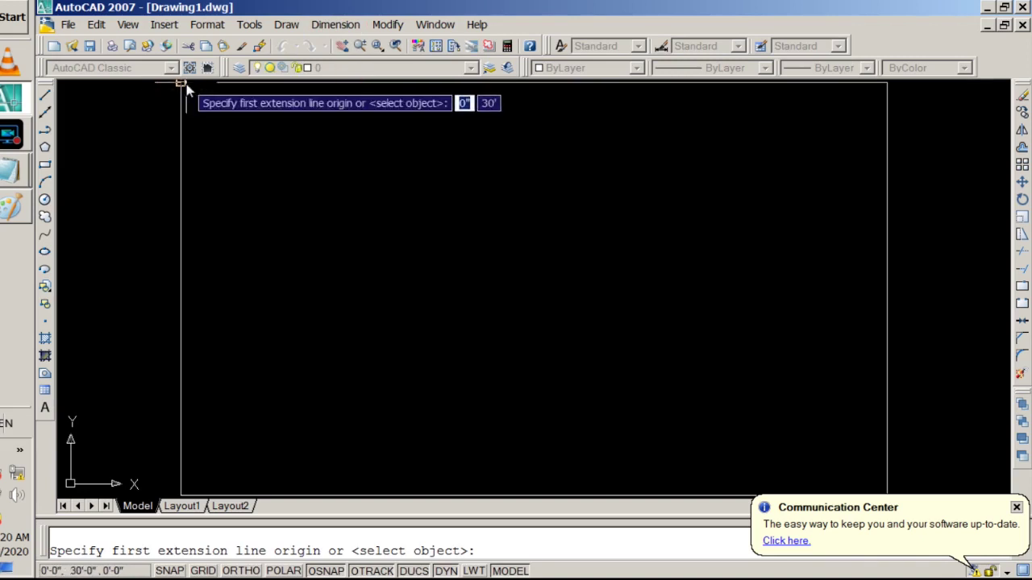
pyautogui.click(886, 84)
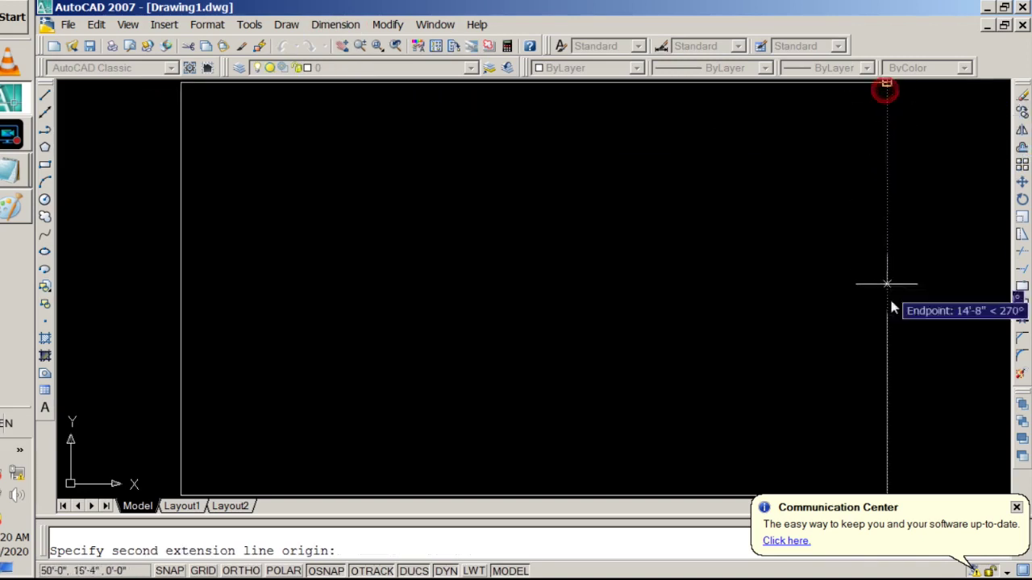
pyautogui.click(1016, 507)
pyautogui.click(891, 498)
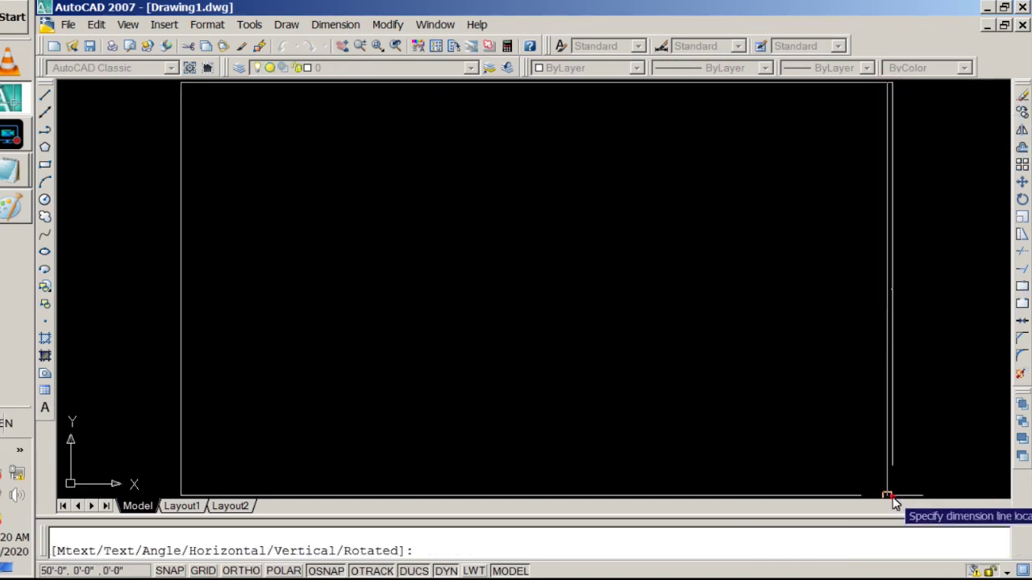
pyautogui.click(954, 478)
pyautogui.scroll(-2, 719, 153)
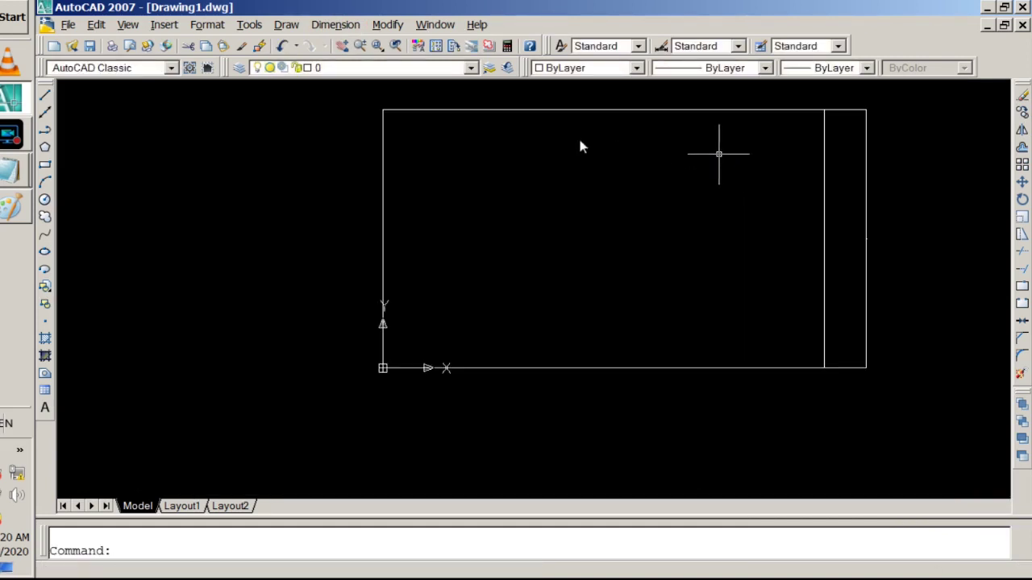
# Add a 600 linear dimension across the top edge, placed above the plot.
pyautogui.click(336, 24)
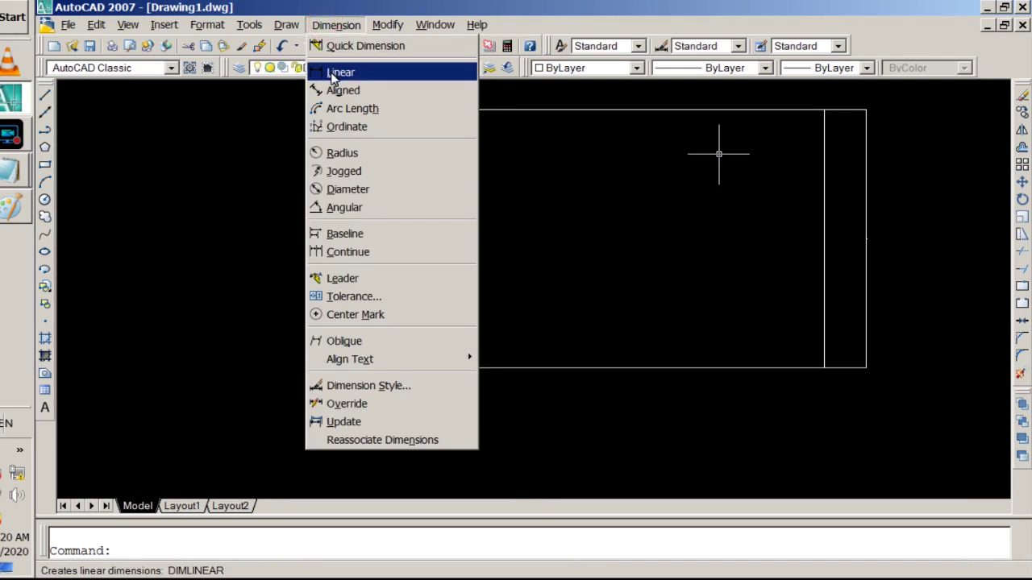
pyautogui.click(332, 71)
pyautogui.click(382, 110)
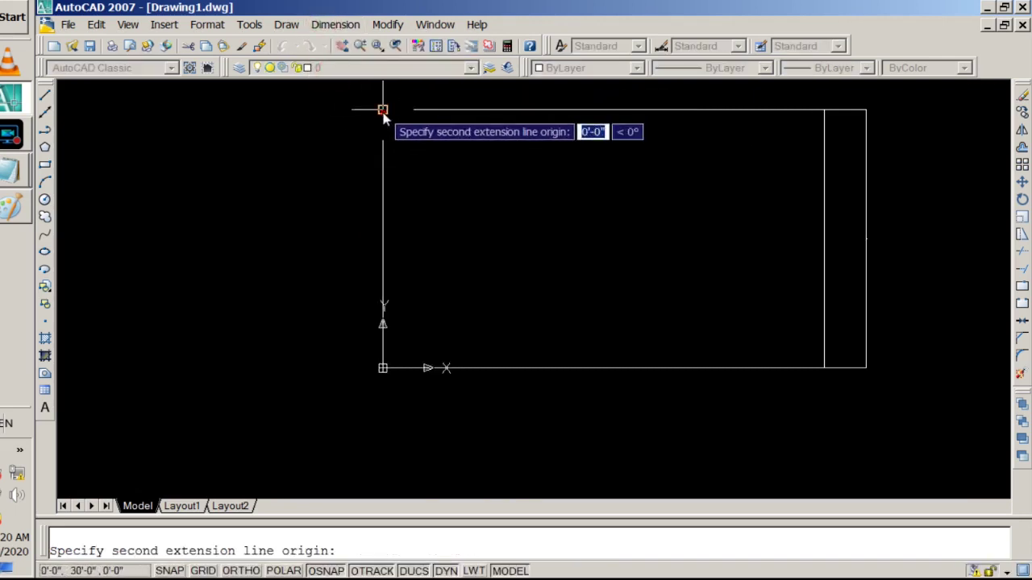
pyautogui.click(823, 110)
pyautogui.click(822, 91)
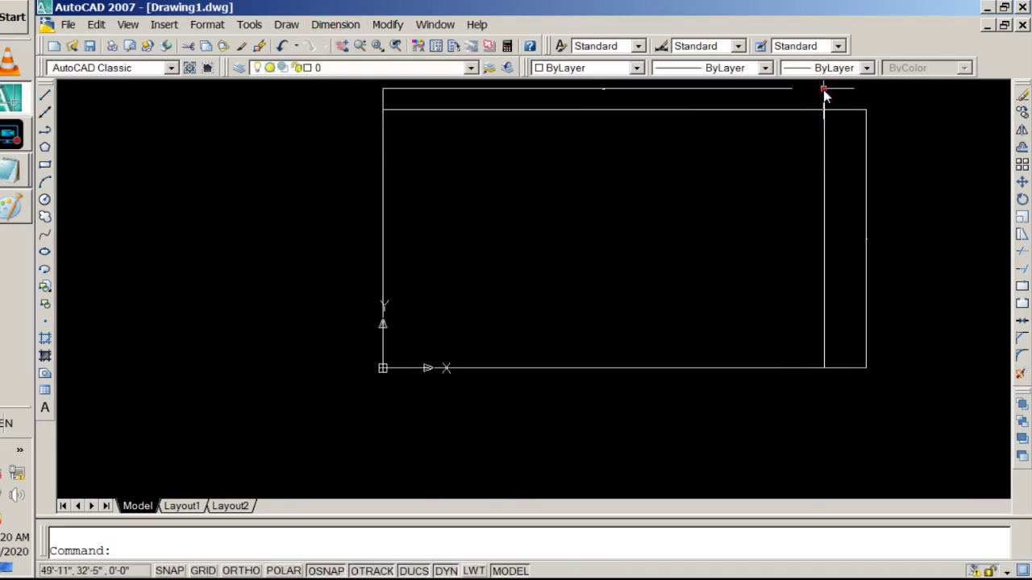
pyautogui.click(866, 229)
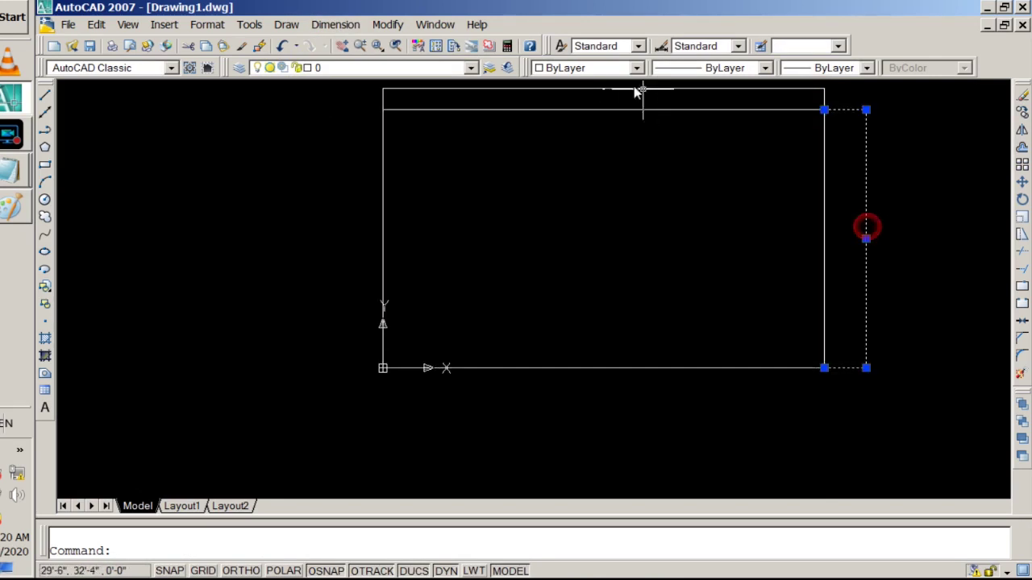
# Give both dimensions 6" text height and 0.00 precision in the Properties palette.
pyautogui.doubleClick(623, 91)
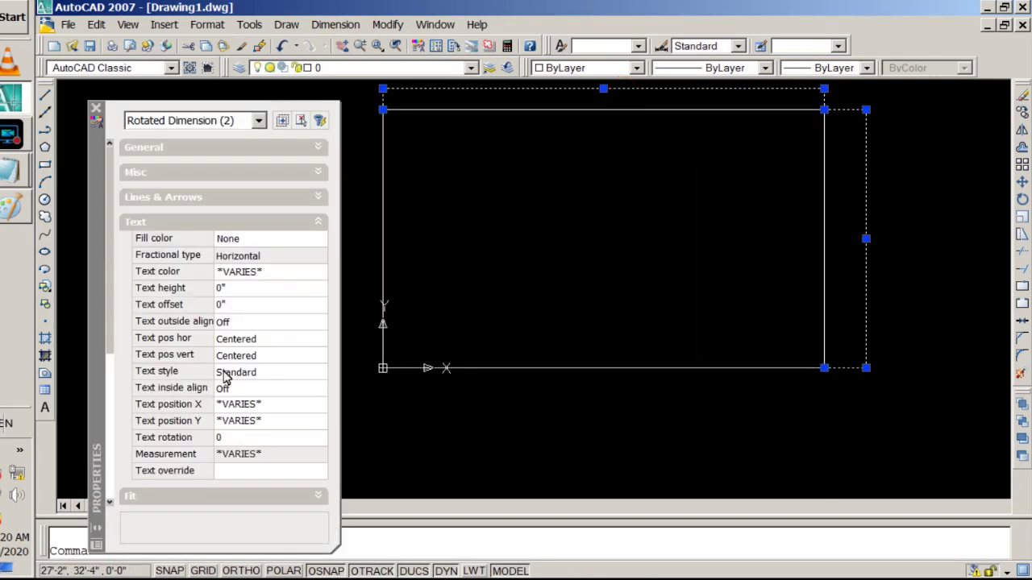
pyautogui.click(241, 289)
pyautogui.write('6')
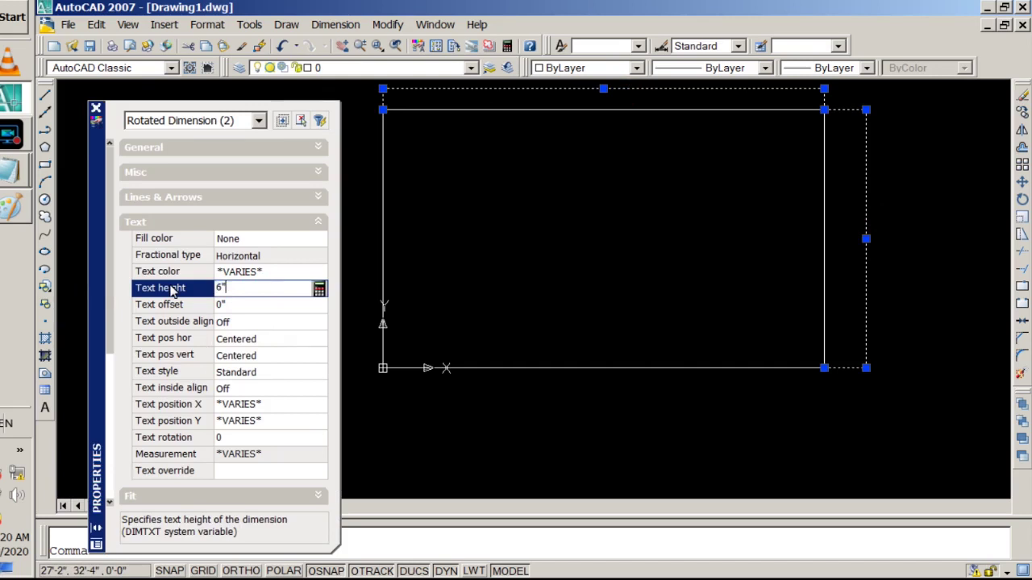
pyautogui.press('Return')
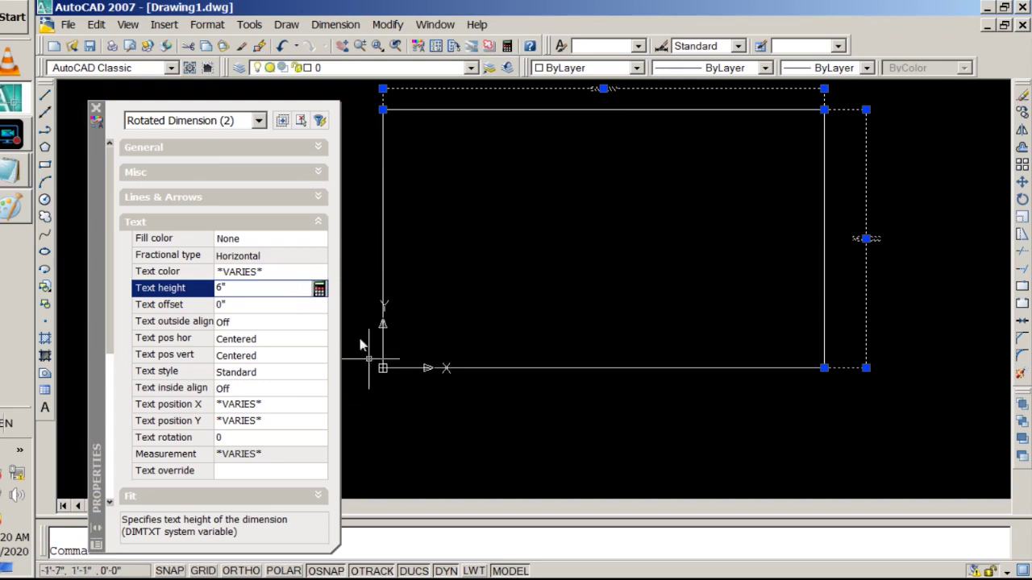
pyautogui.click(318, 221)
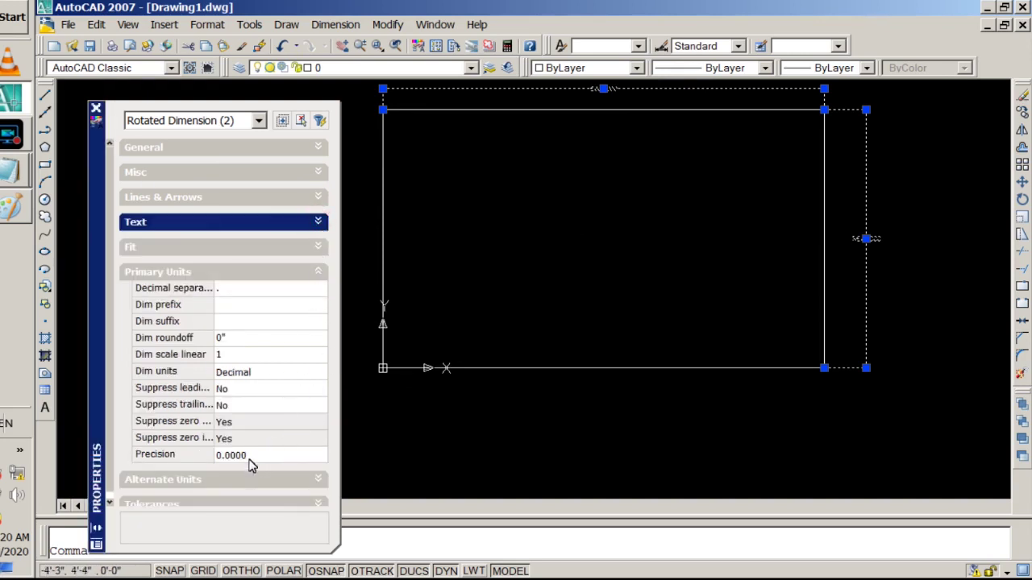
pyautogui.click(252, 456)
pyautogui.click(320, 455)
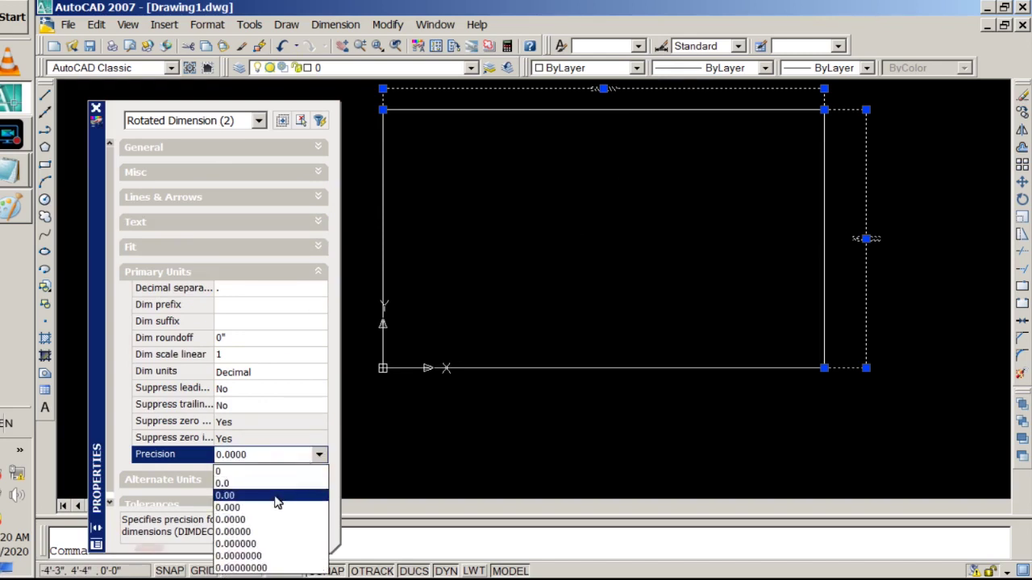
pyautogui.click(275, 496)
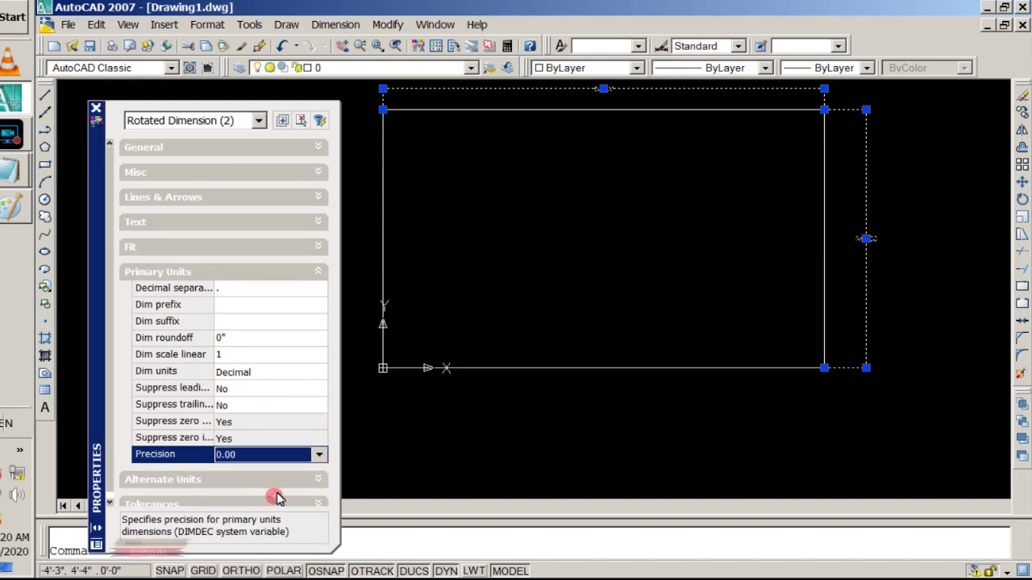
pyautogui.click(95, 110)
pyautogui.scroll(5, 932, 196)
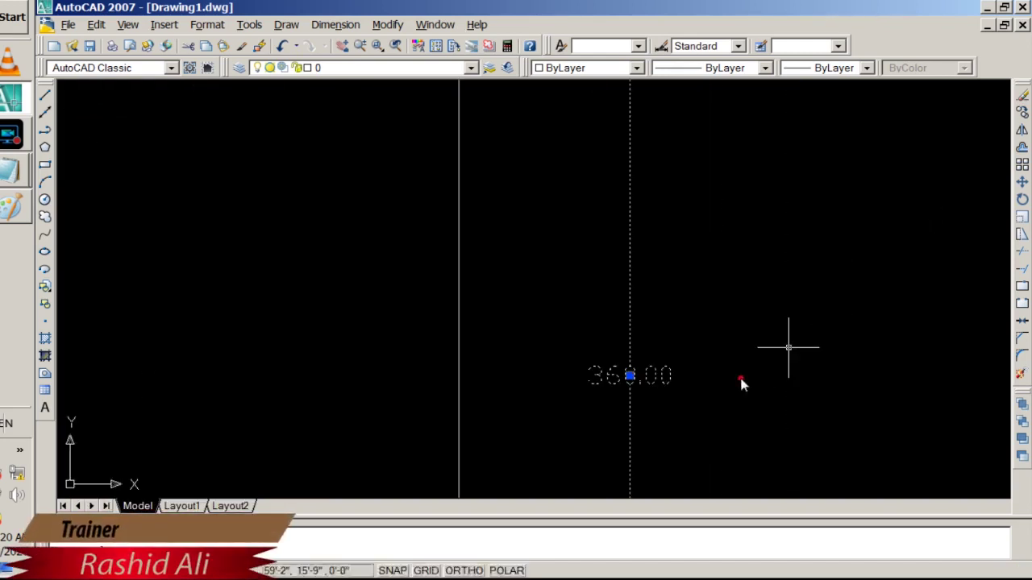
# Clear the dimension selection and zoom around to check the 600.00 and 360.00 dimensions.
pyautogui.click(741, 378)
pyautogui.press('Escape')
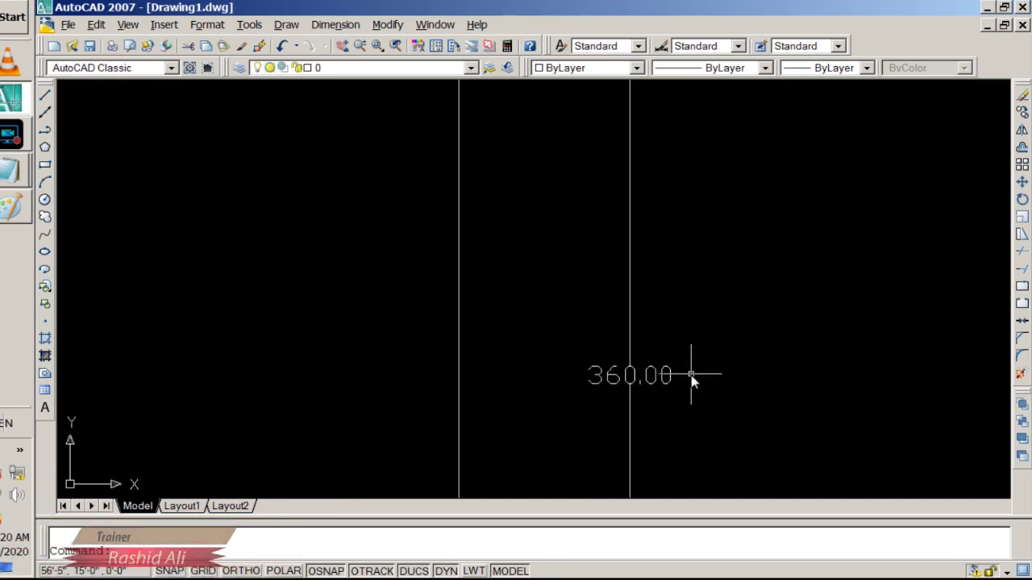
pyautogui.scroll(-3, 691, 379)
pyautogui.scroll(-1, 686, 392)
pyautogui.scroll(1, 684, 396)
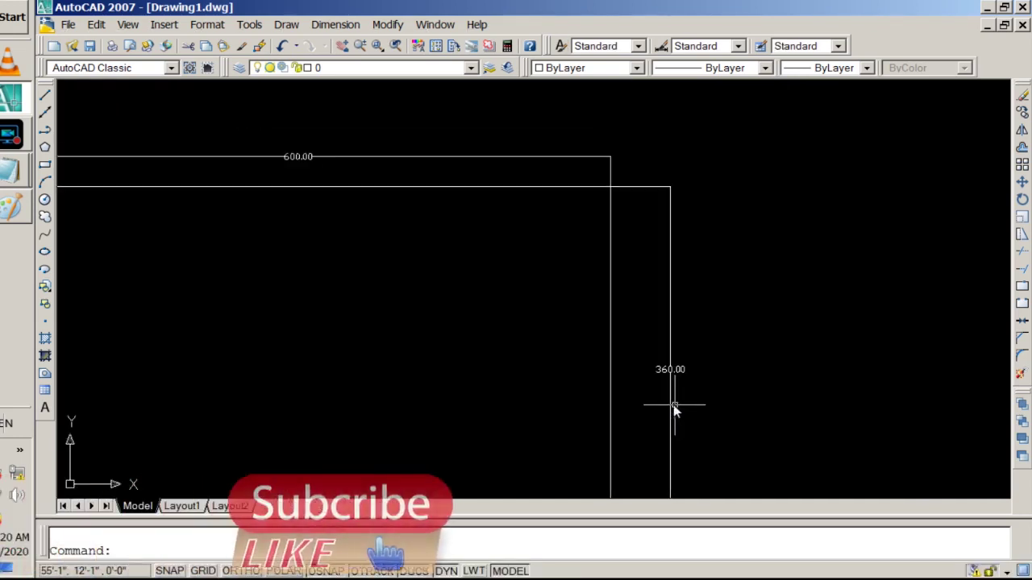
pyautogui.scroll(1, 278, 150)
pyautogui.scroll(-1, 281, 150)
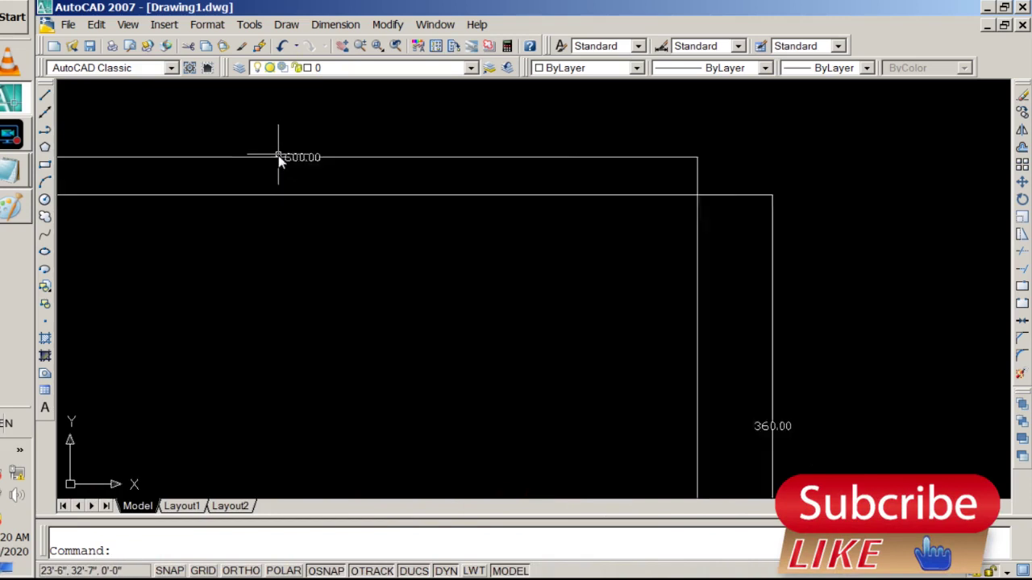
pyautogui.scroll(-1, 280, 151)
pyautogui.scroll(-2, 280, 151)
pyautogui.scroll(4, 279, 152)
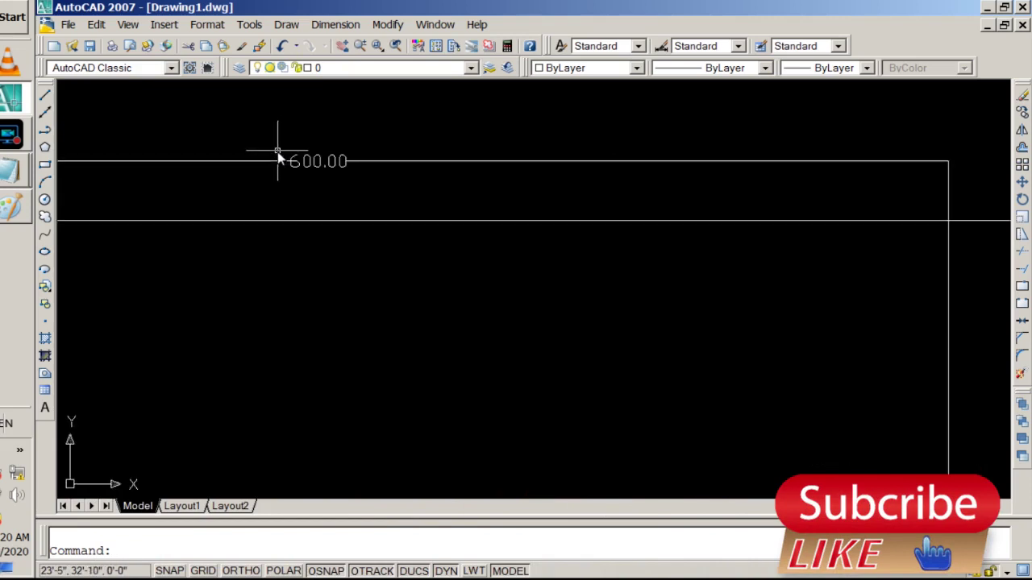
pyautogui.scroll(-4, 278, 155)
pyautogui.scroll(-2, 279, 156)
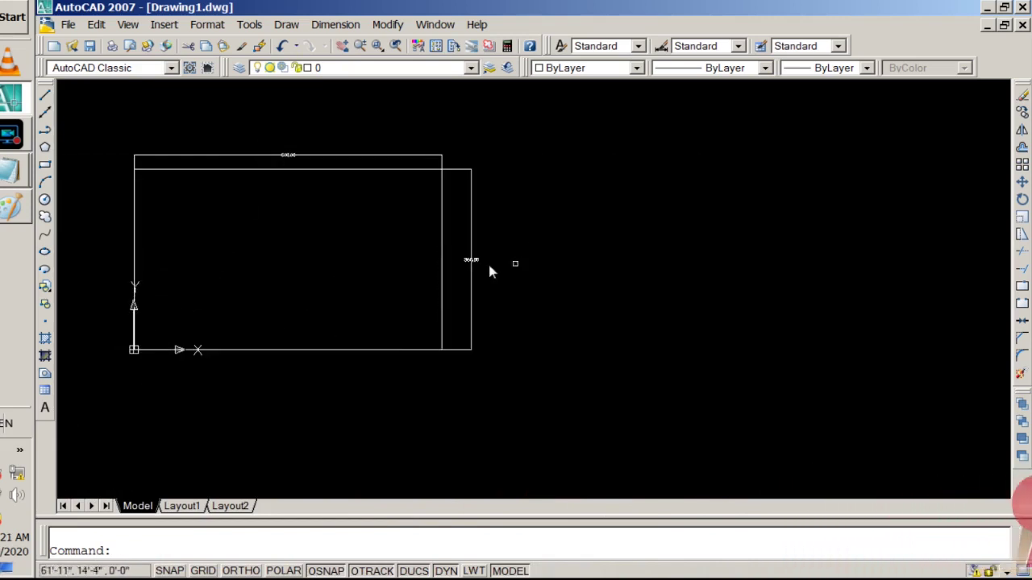
pyautogui.scroll(5, 483, 266)
pyautogui.scroll(-2, 467, 253)
pyautogui.scroll(-2, 443, 262)
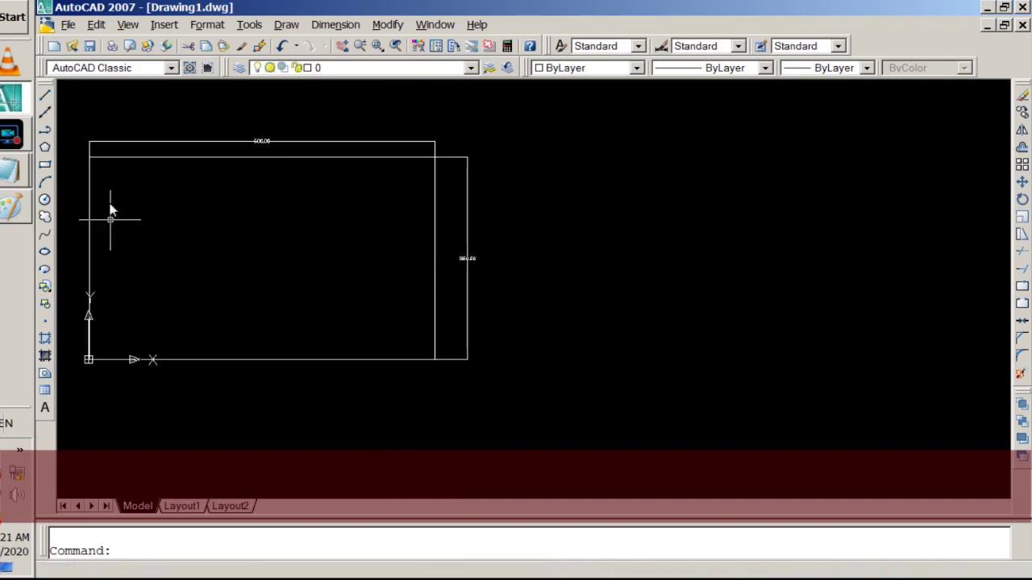
# Open the Windows Run box, try launching 'alc', and bring the Run box back.
pyautogui.press('super+r')
pyautogui.click(288, 268)
pyautogui.write('alc')
pyautogui.press('Return')
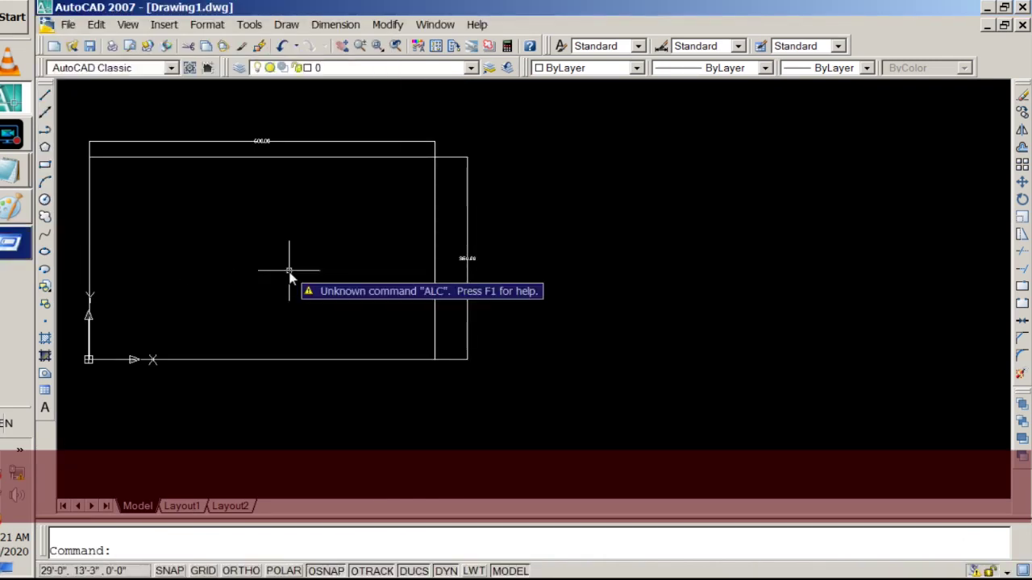
pyautogui.press('super+r')
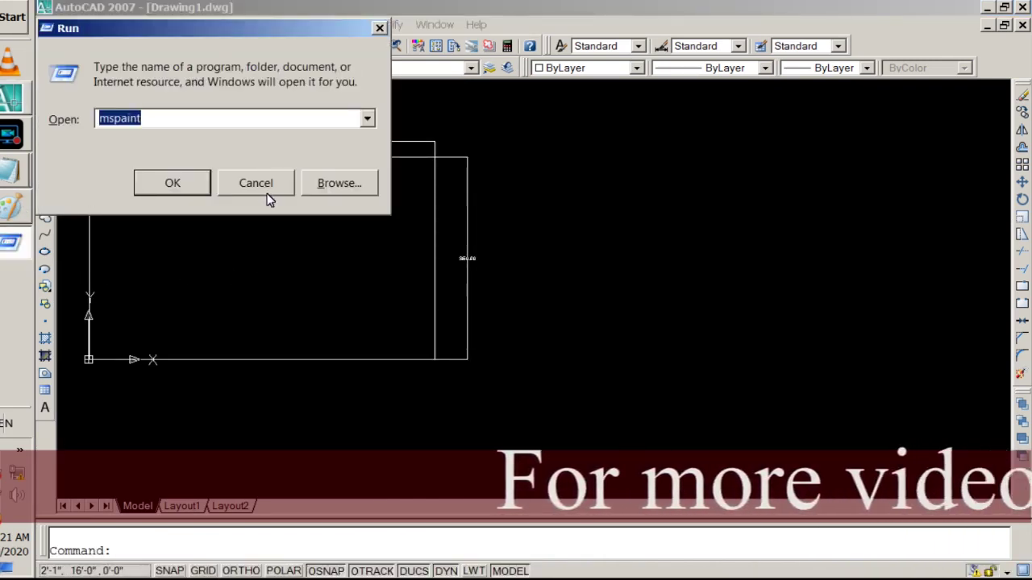
# Launch Windows Calculator from the Run box, recovering from the 'ccalc' typo error.
pyautogui.write('ccalc')
pyautogui.press('Return')
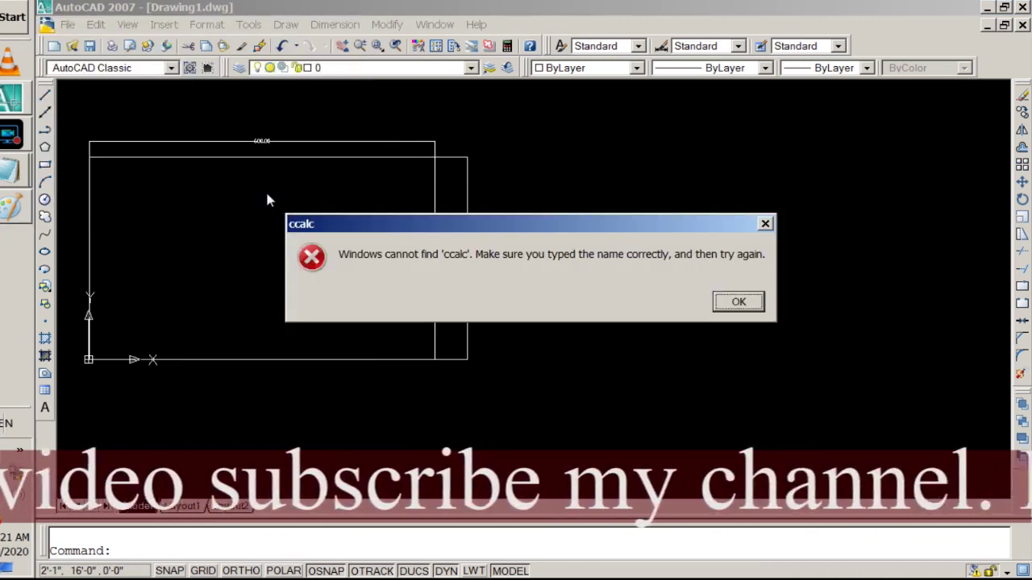
pyautogui.press('Return')
pyautogui.write('calc')
pyautogui.press('Return')
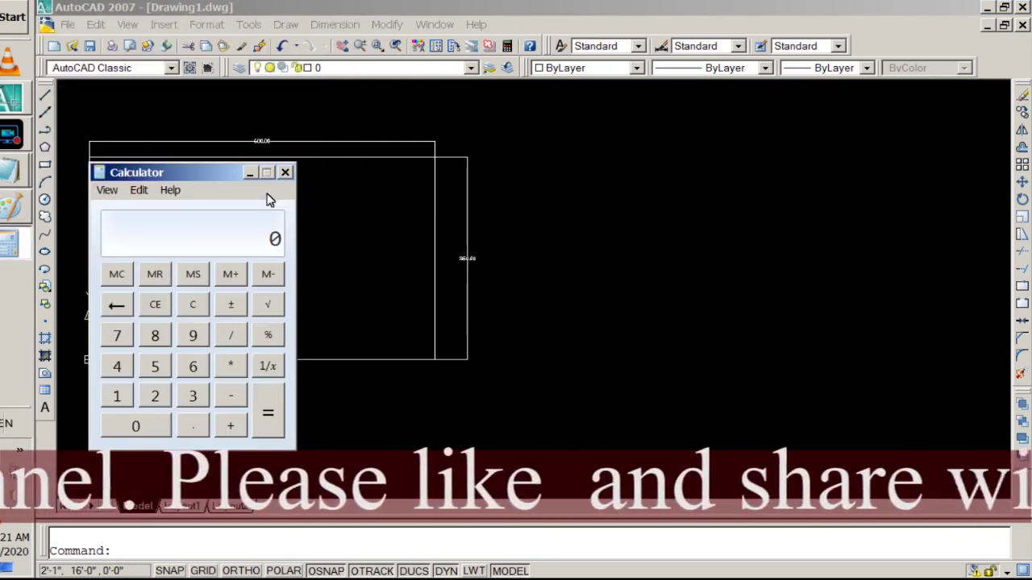
# Compute 30*12 = 360 inches in Calculator, then close it.
pyautogui.write('30*')
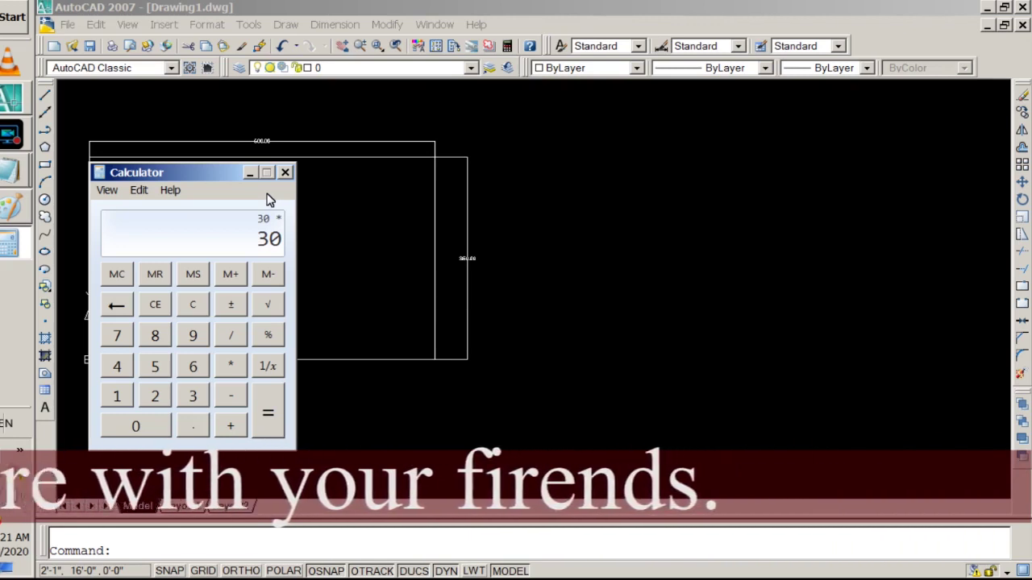
pyautogui.write('12')
pyautogui.press('Return')
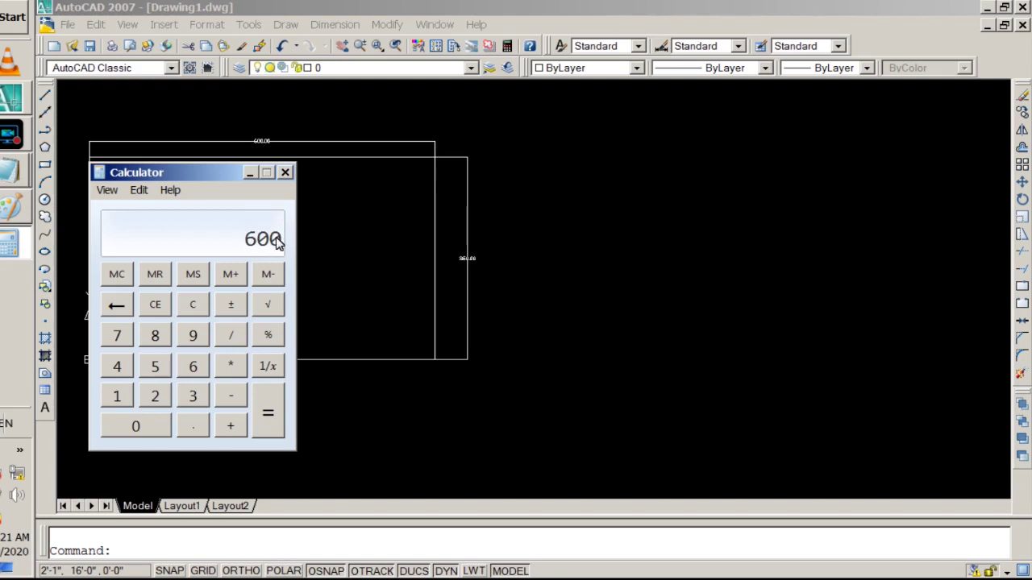
pyautogui.click(286, 173)
# Zoom to extents (Z, E) so the whole 600.00 by 360.00 plot outline fills the view.
pyautogui.write('z')
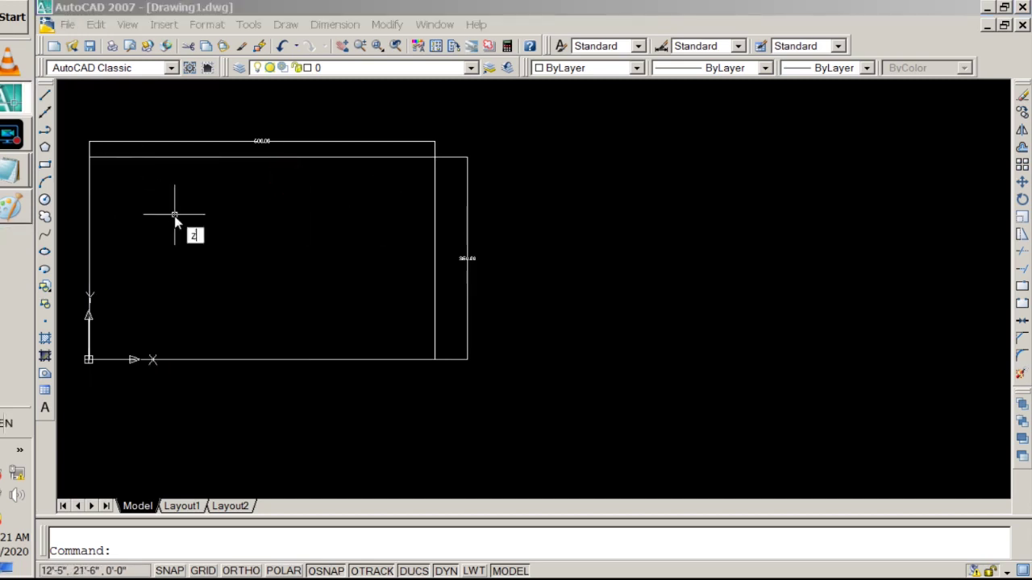
pyautogui.press('Return')
pyautogui.write('e')
pyautogui.press('Return')
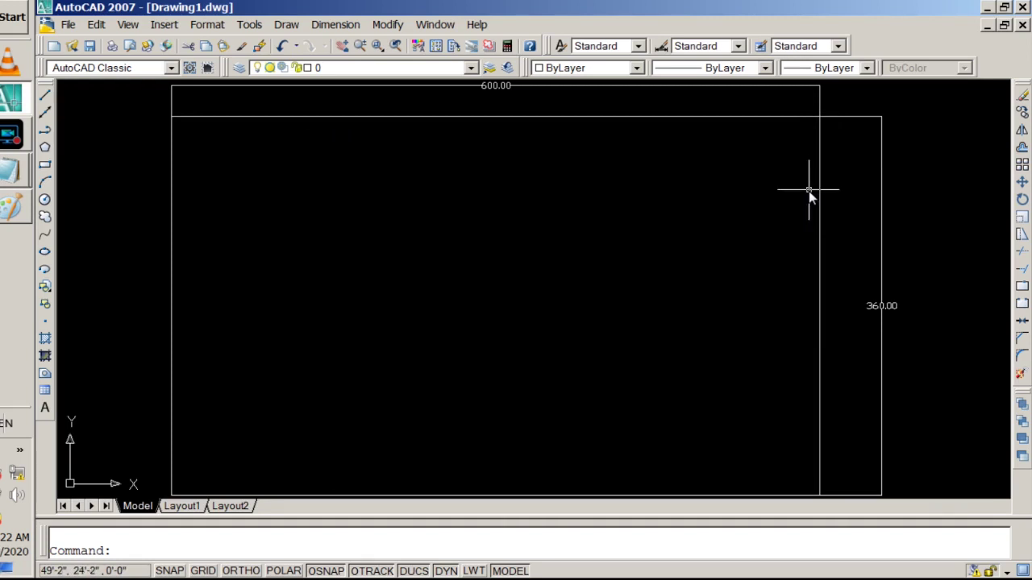
# Add a 'brick' note with 6" and 4" lines below the area calculation.
pyautogui.hotkey('alt', 'Tab')
pyautogui.click(631, 313)
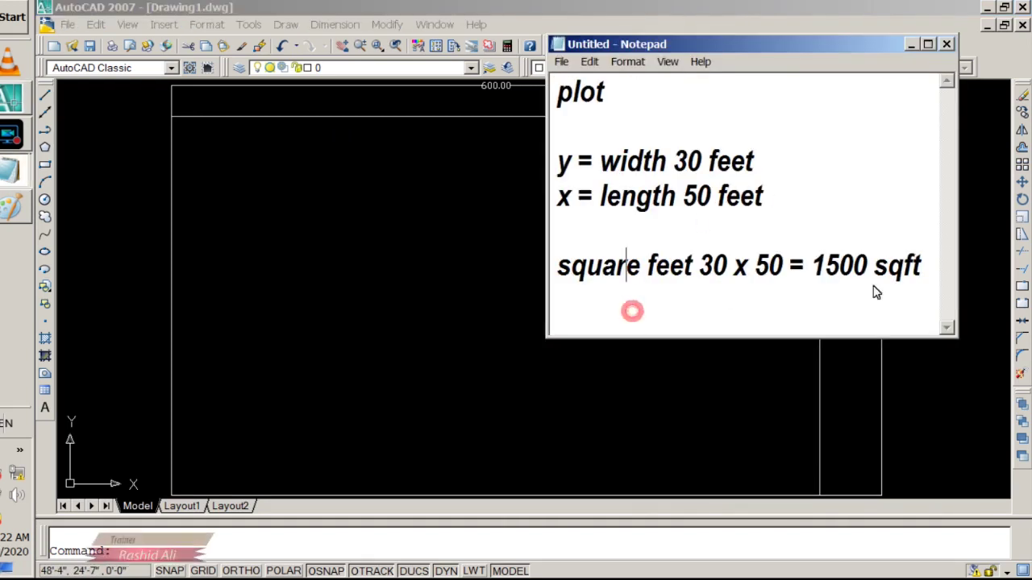
pyautogui.press('Return')
pyautogui.press('Return')
pyautogui.write('bric')
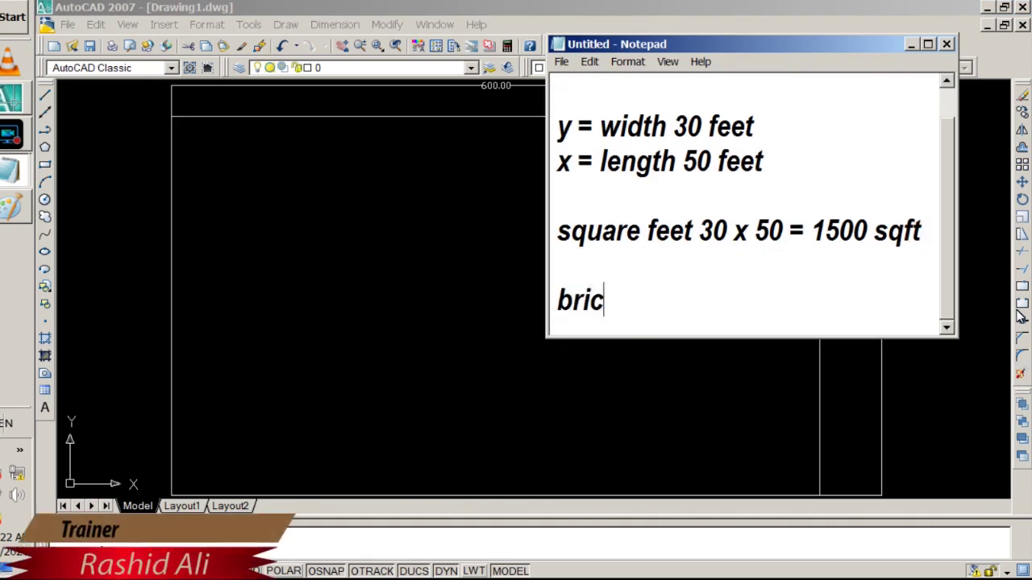
pyautogui.write('k')
pyautogui.press('Return')
pyautogui.write('6"')
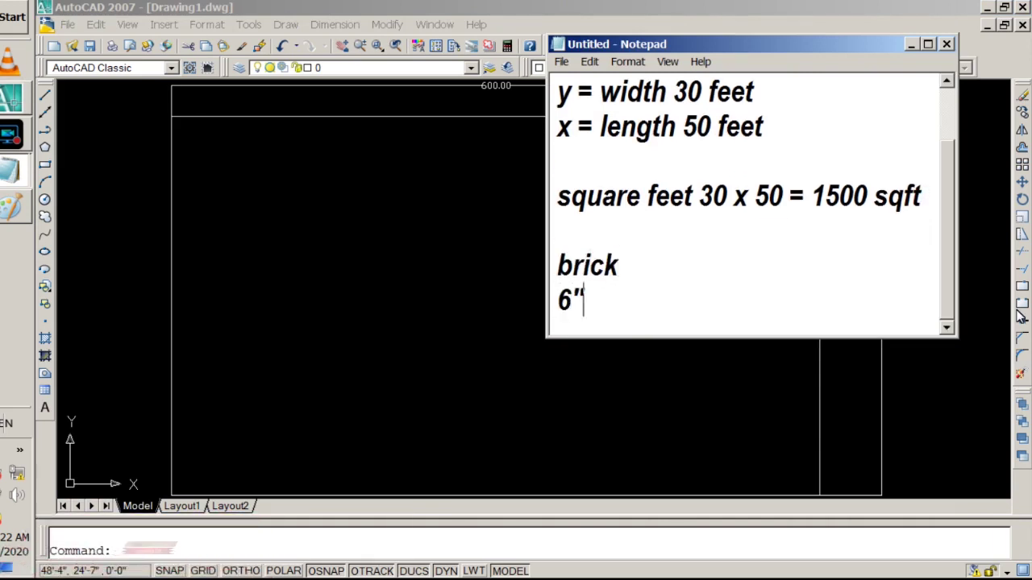
pyautogui.press('Return')
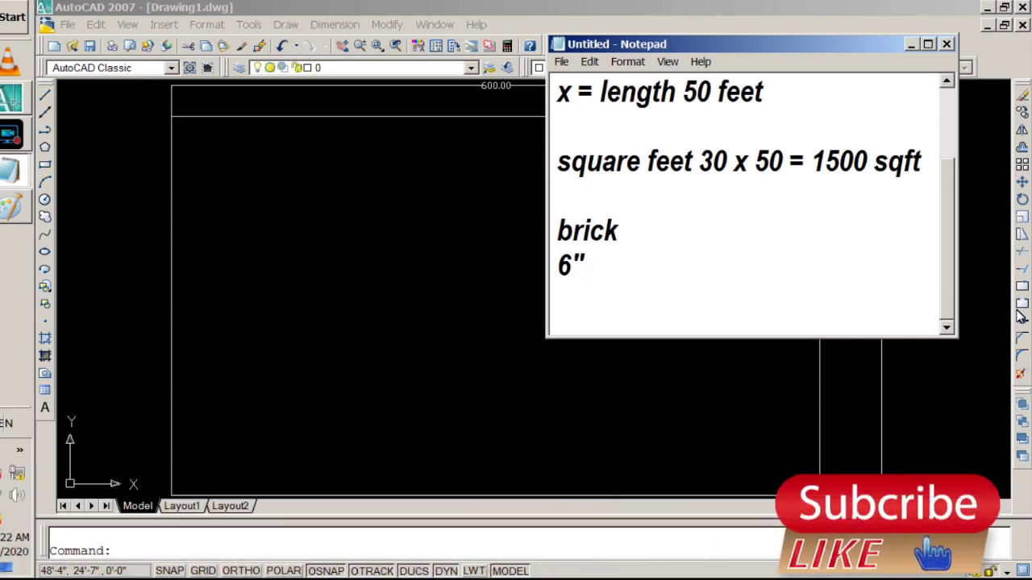
pyautogui.write('4"')
pyautogui.press('Return')
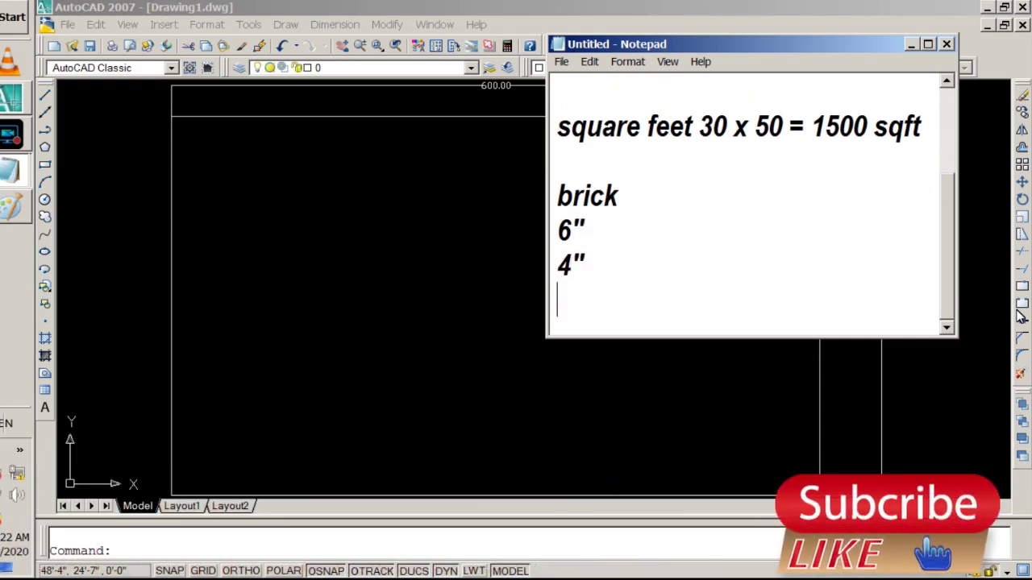
pyautogui.press('Return')
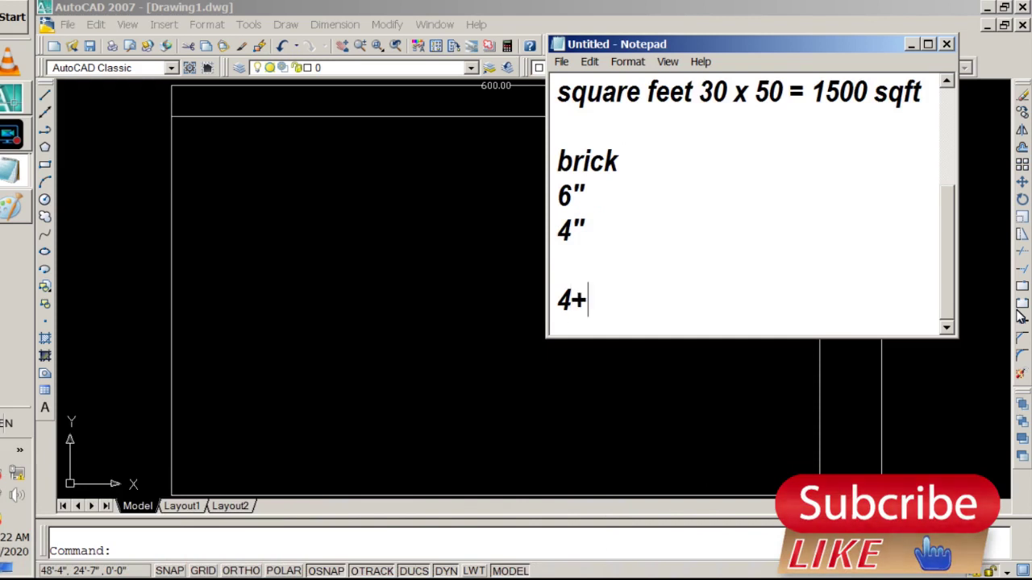
# Add the 4+4+8 breakdown and, after a blank line, 'cemented 2"'.
pyautogui.write('4+8')
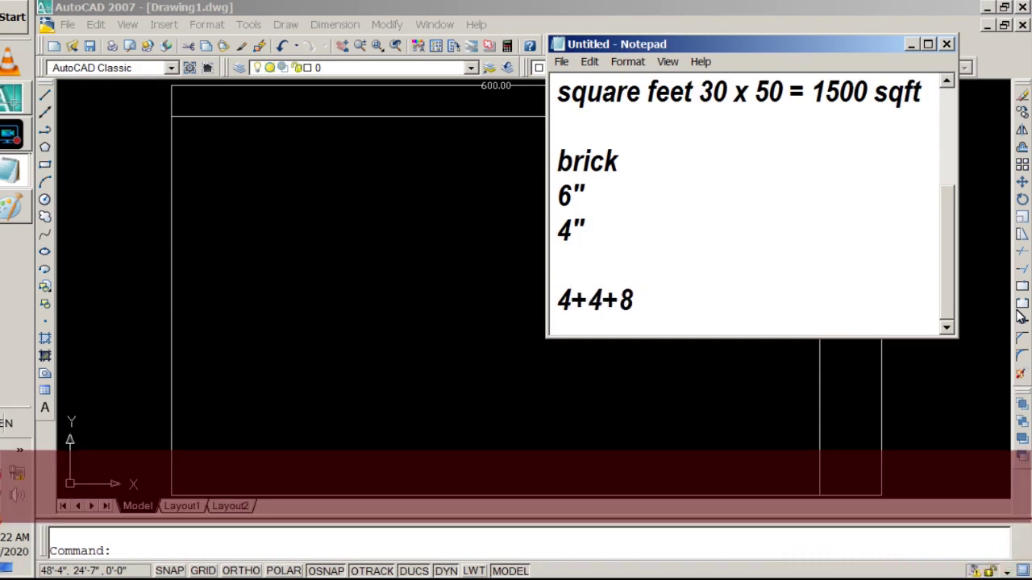
pyautogui.press('Return')
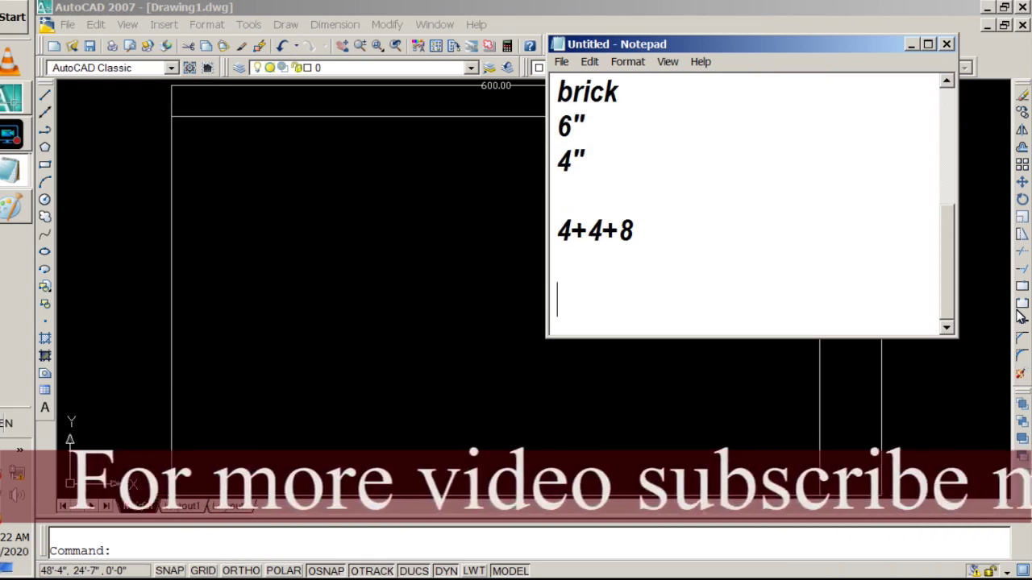
pyautogui.press('Return')
pyautogui.write('pl')
pyautogui.press('BackSpace')
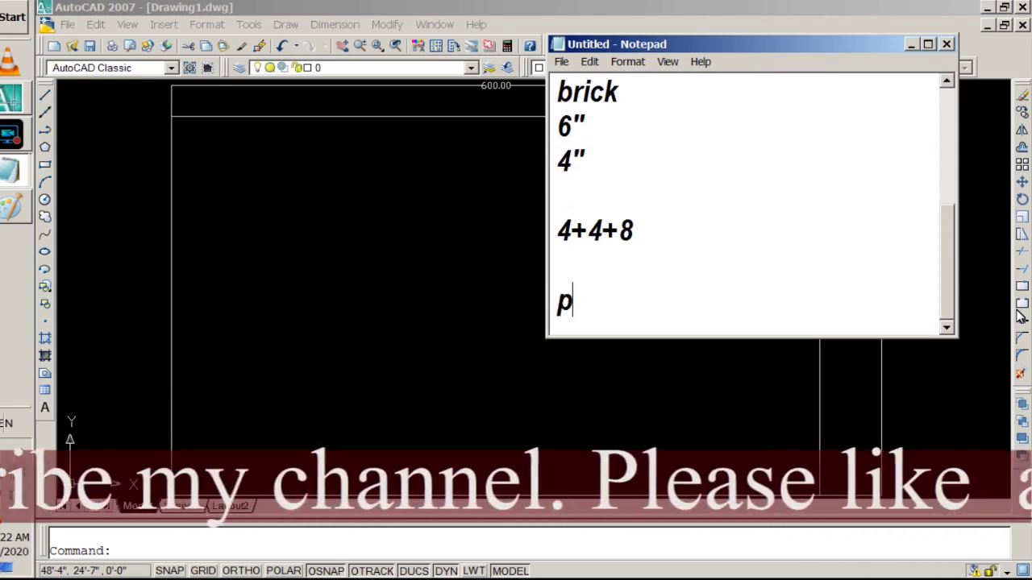
pyautogui.press('BackSpace')
pyautogui.write('cemente')
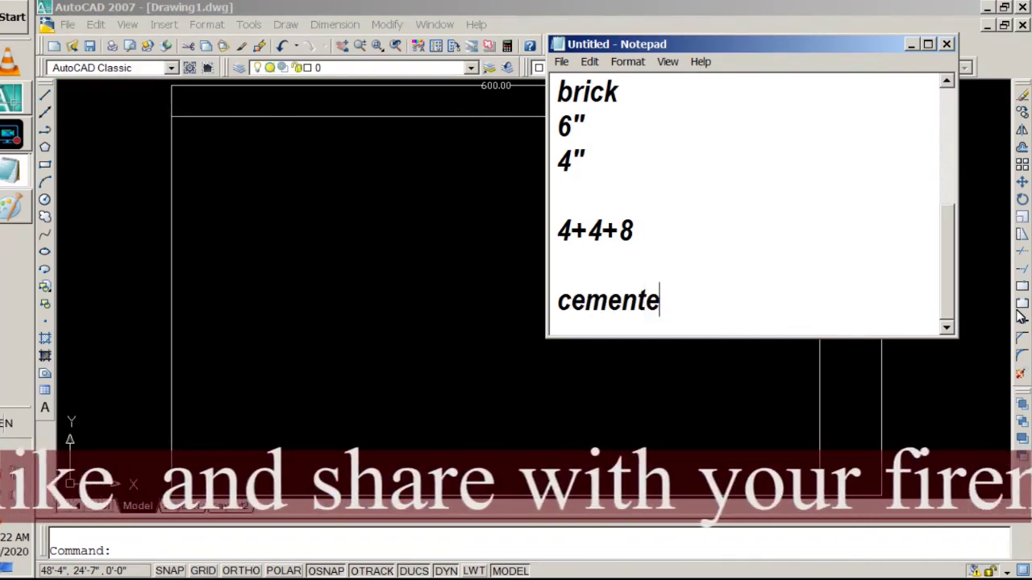
pyautogui.write('d 2"')
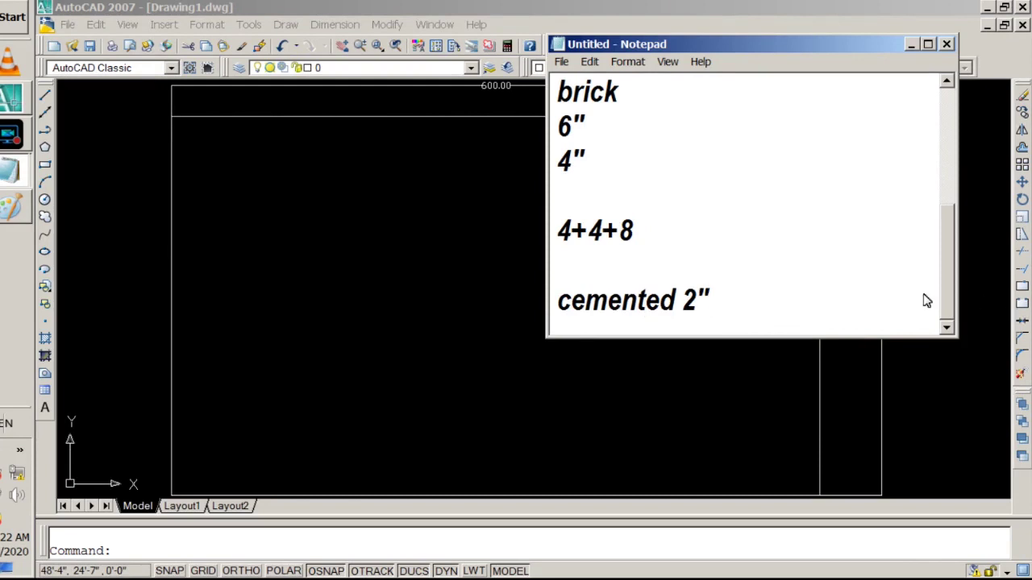
# Highlight the 6" brick, the 8 in 4+4+8 and the 2" cement values, then return to AutoCAD.
pyautogui.moveTo(659, 233); pyautogui.dragTo(556, 232)
pyautogui.moveTo(602, 127); pyautogui.dragTo(556, 127)
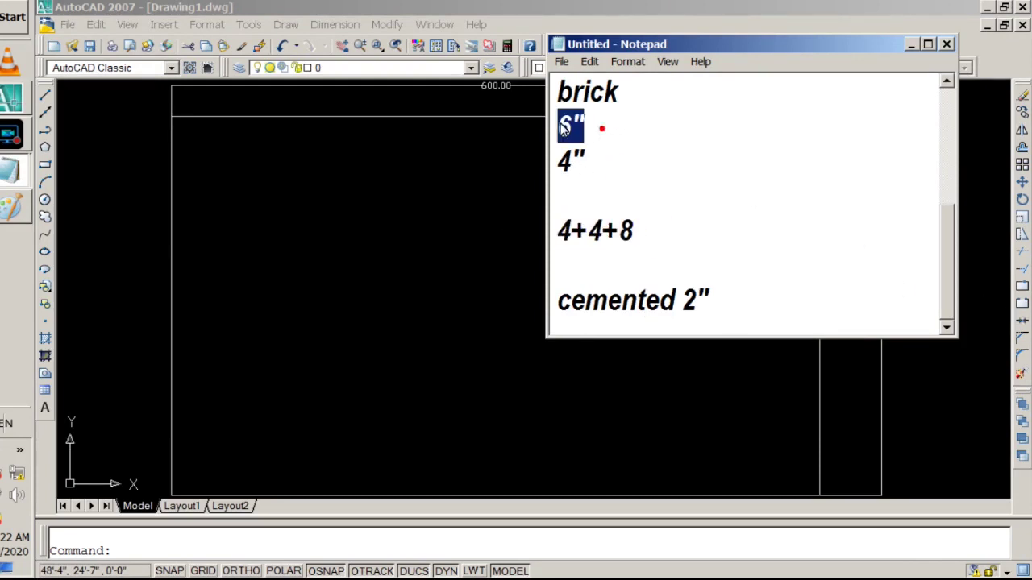
pyautogui.moveTo(725, 298); pyautogui.dragTo(675, 299)
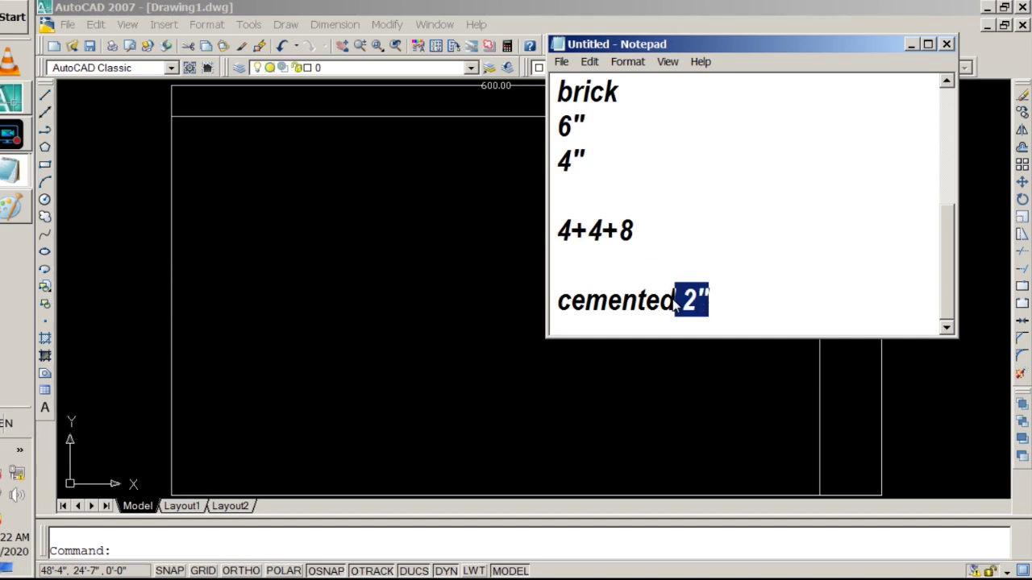
pyautogui.moveTo(659, 233); pyautogui.dragTo(620, 234)
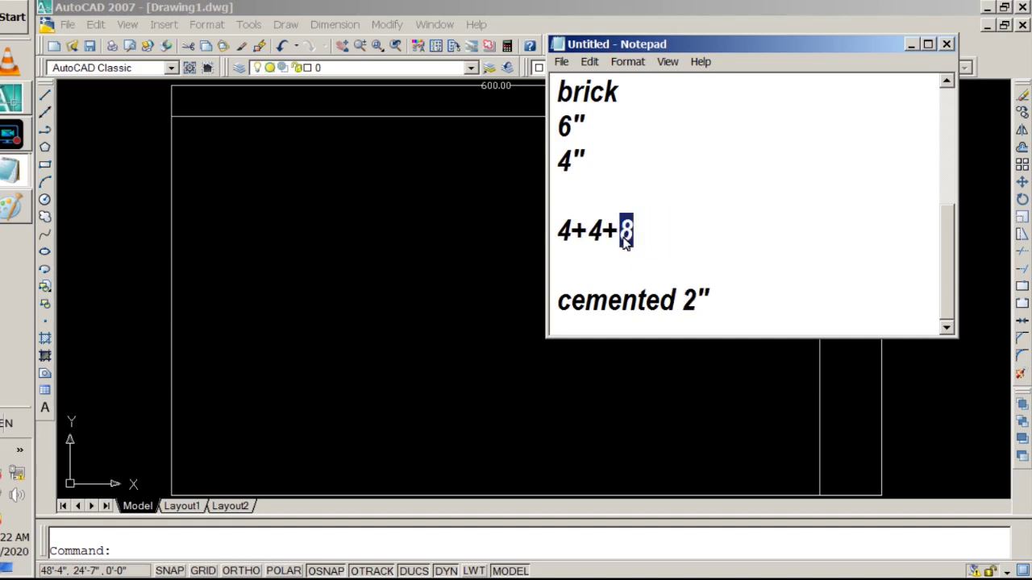
pyautogui.moveTo(585, 127); pyautogui.dragTo(566, 136)
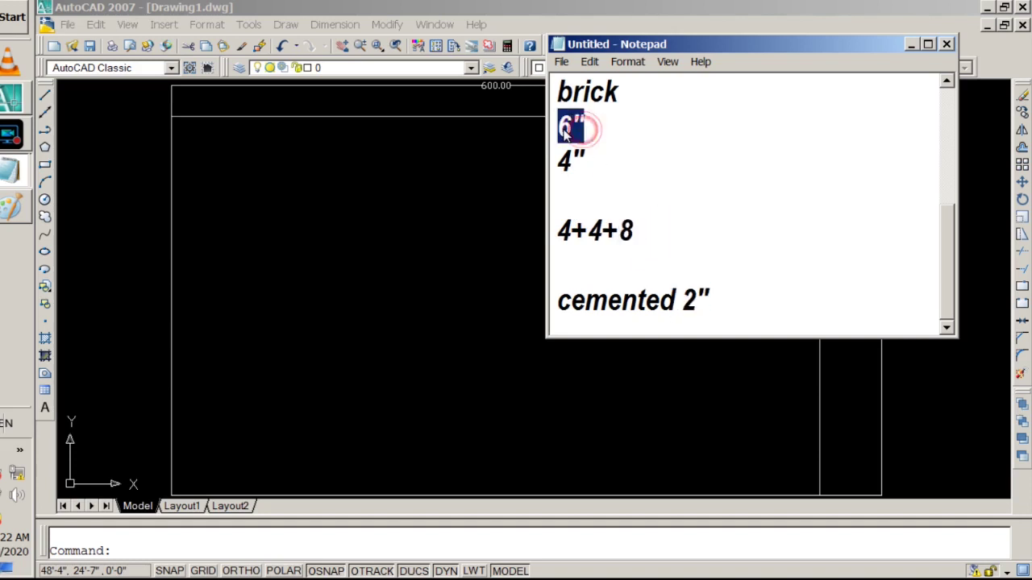
pyautogui.moveTo(623, 233); pyautogui.dragTo(635, 235)
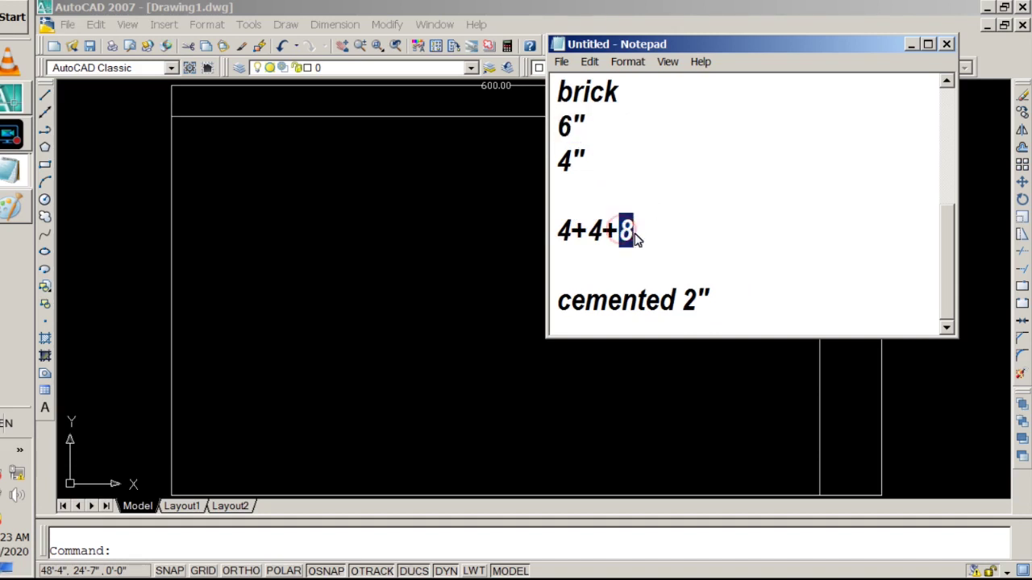
pyautogui.moveTo(575, 127); pyautogui.dragTo(557, 127)
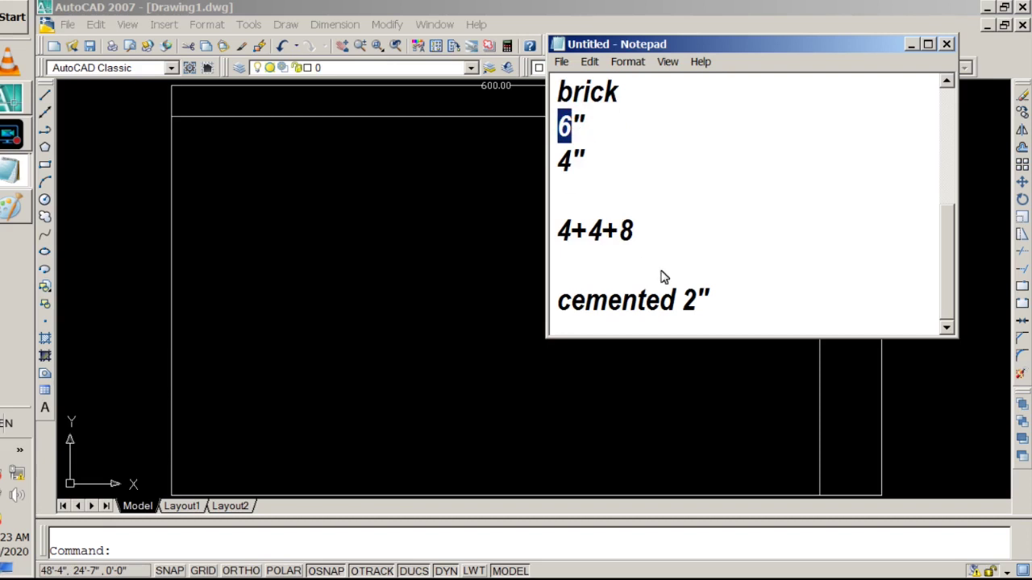
pyautogui.click(714, 303)
pyautogui.click(478, 138)
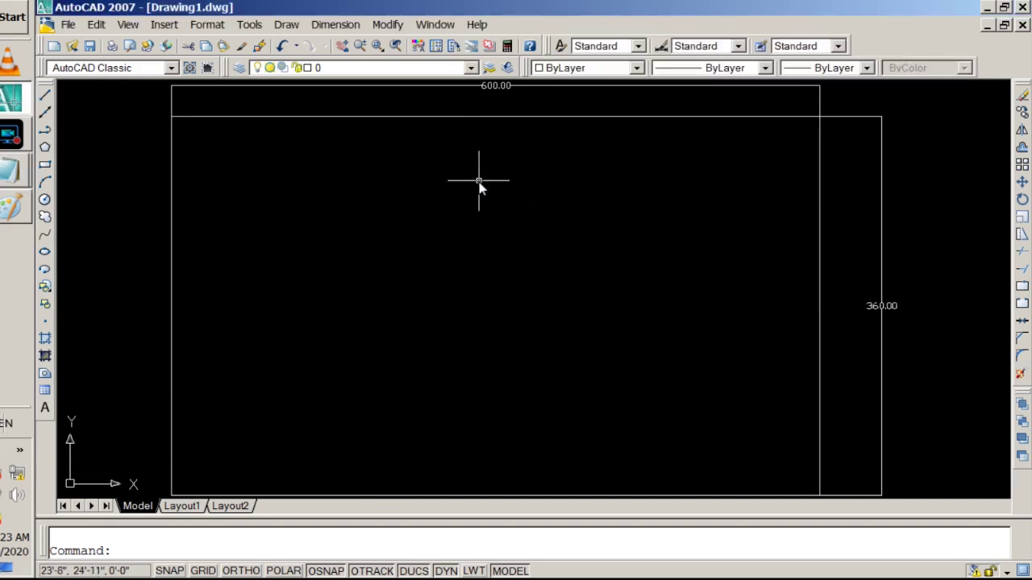
# Offset the plot rectangle 8 inches inward to create the outer wall thickness.
pyautogui.click(1020, 148)
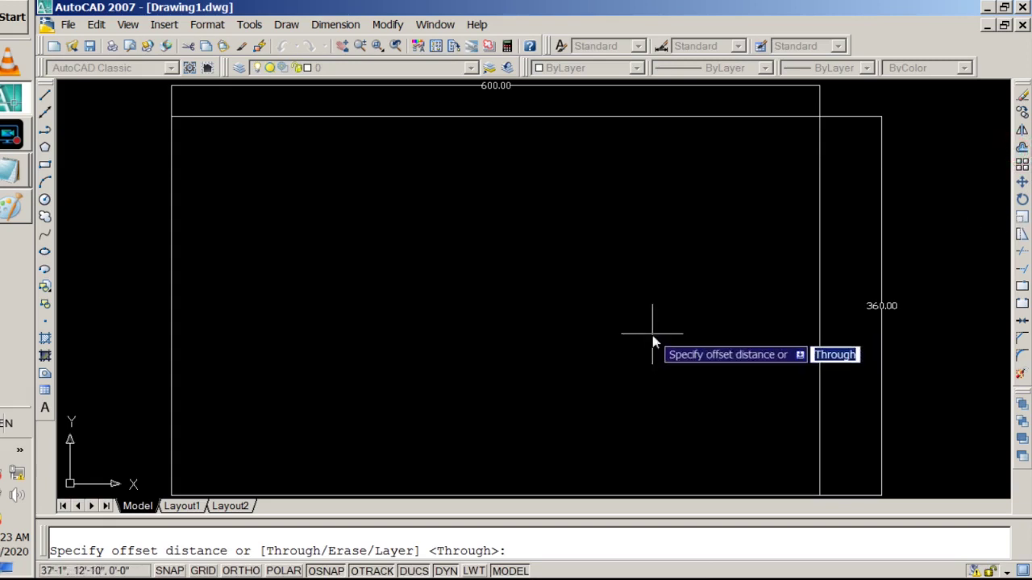
pyautogui.write('8')
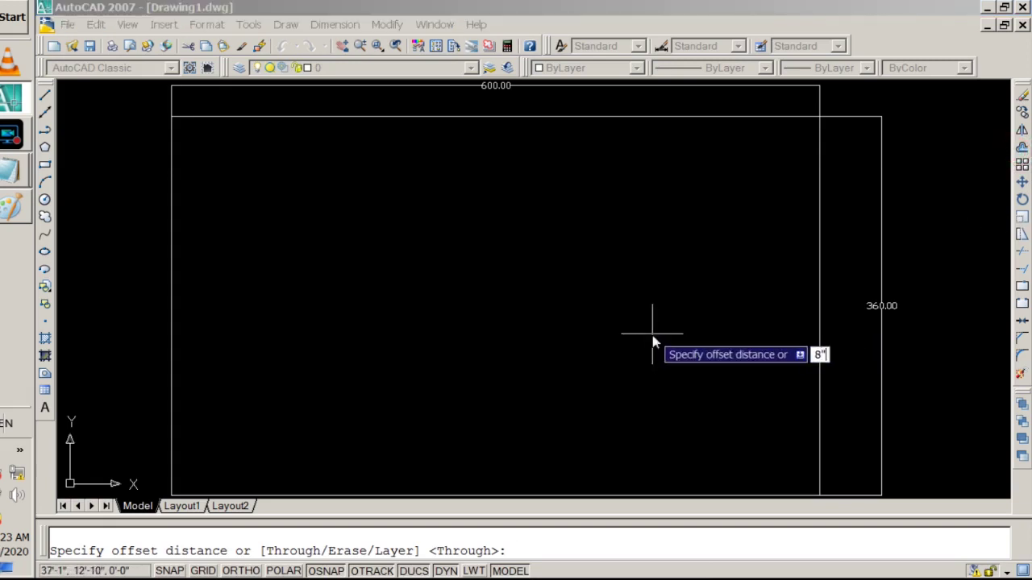
pyautogui.press('Return')
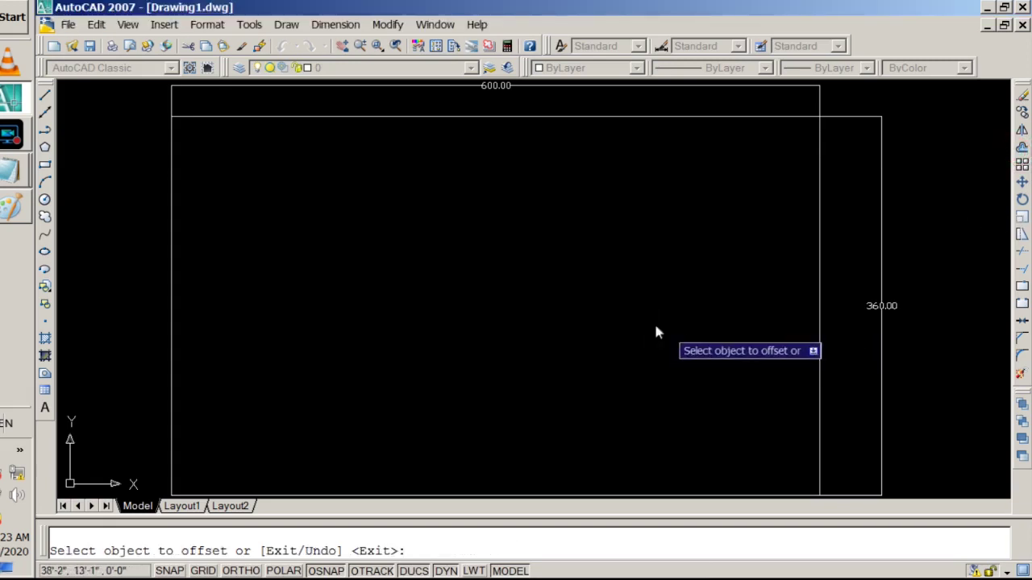
pyautogui.click(819, 259)
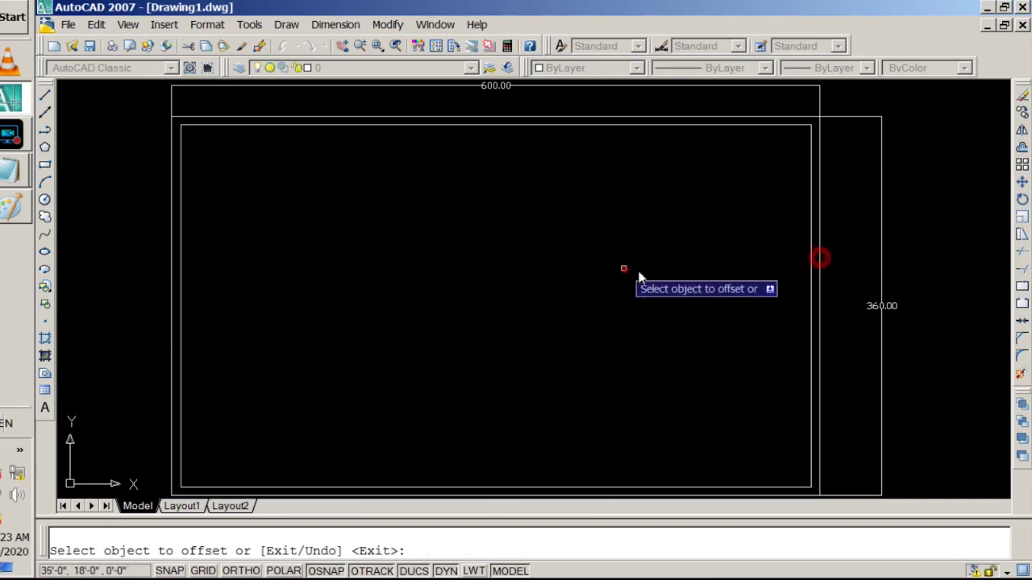
pyautogui.click(622, 269)
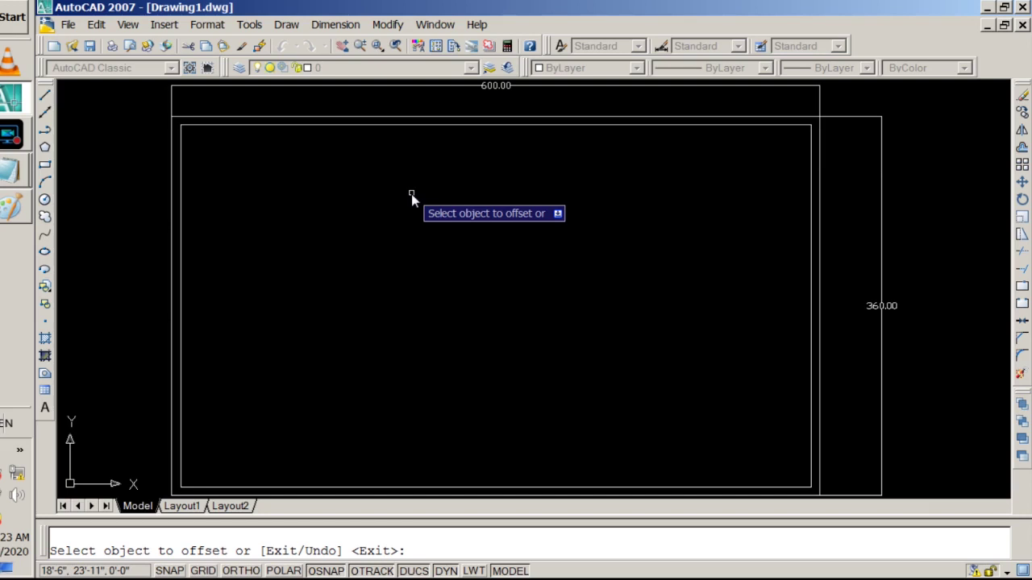
pyautogui.press('Escape')
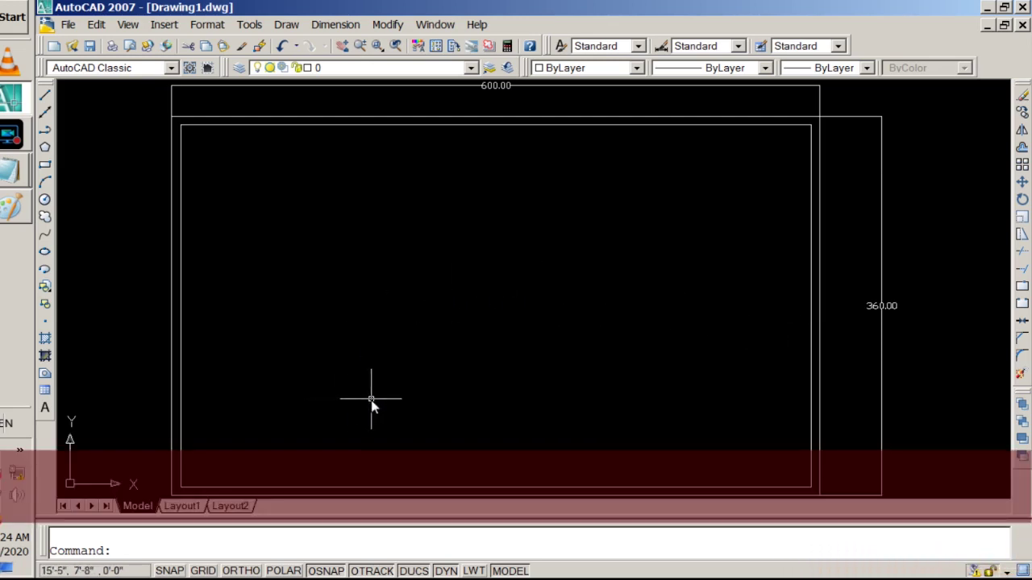
# Start the Line tool from the Draw toolbar.
pyautogui.click(45, 95)
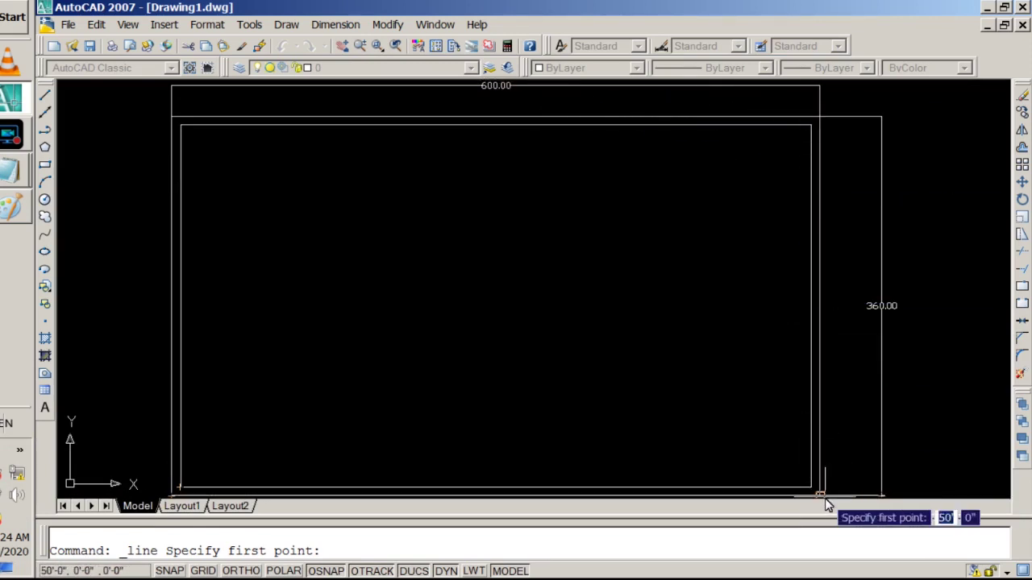
# Cancel the mistaken line and start a new one at 50', 15'.
pyautogui.write("50'")
pyautogui.press('Return')
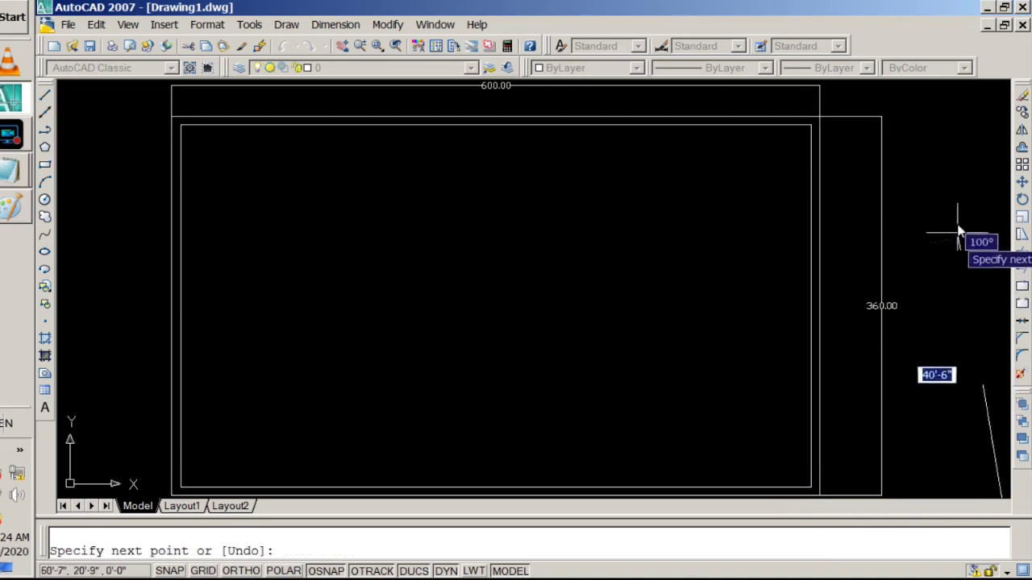
pyautogui.press('Escape')
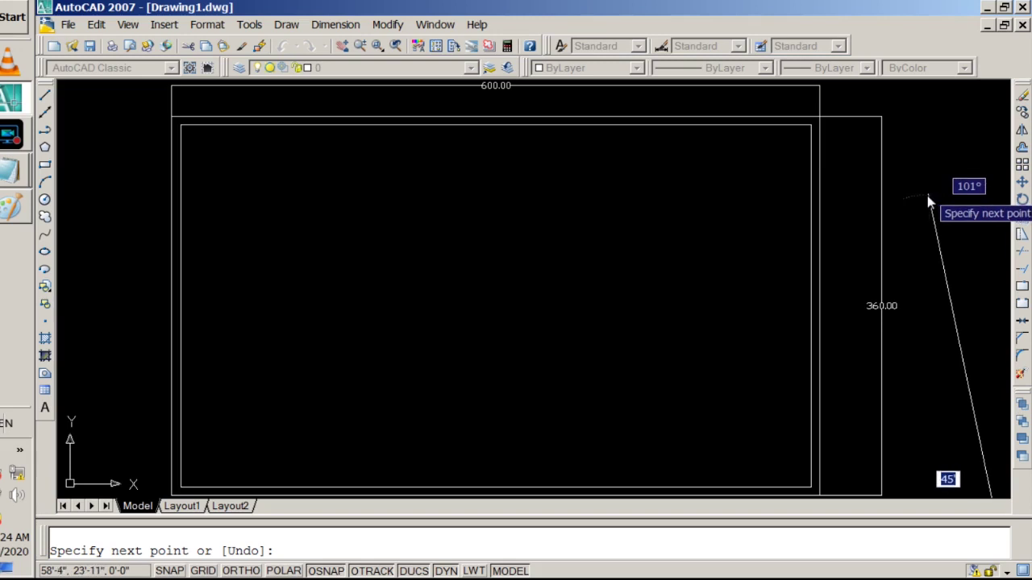
pyautogui.click(44, 96)
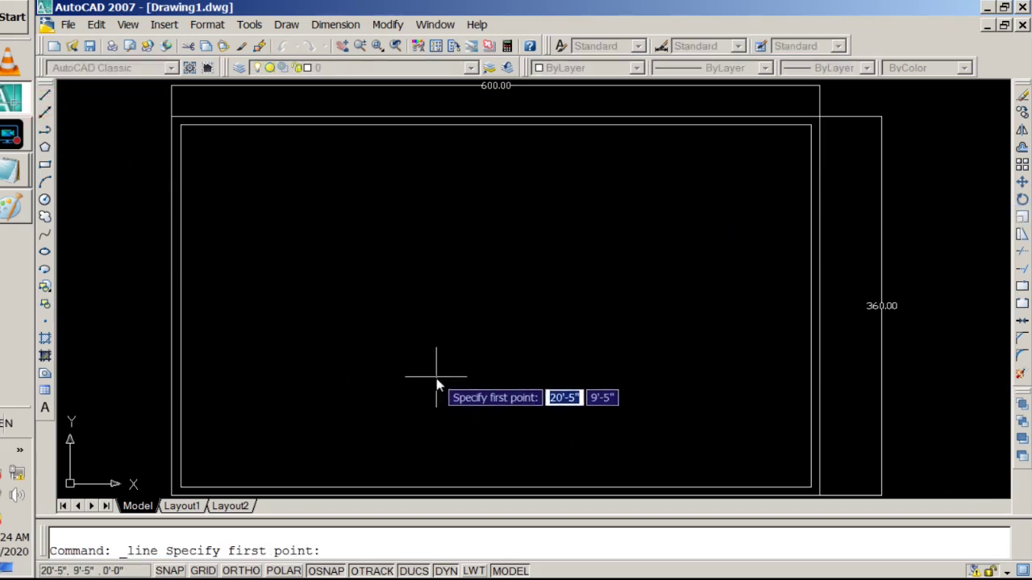
pyautogui.write("50'")
pyautogui.press('Tab')
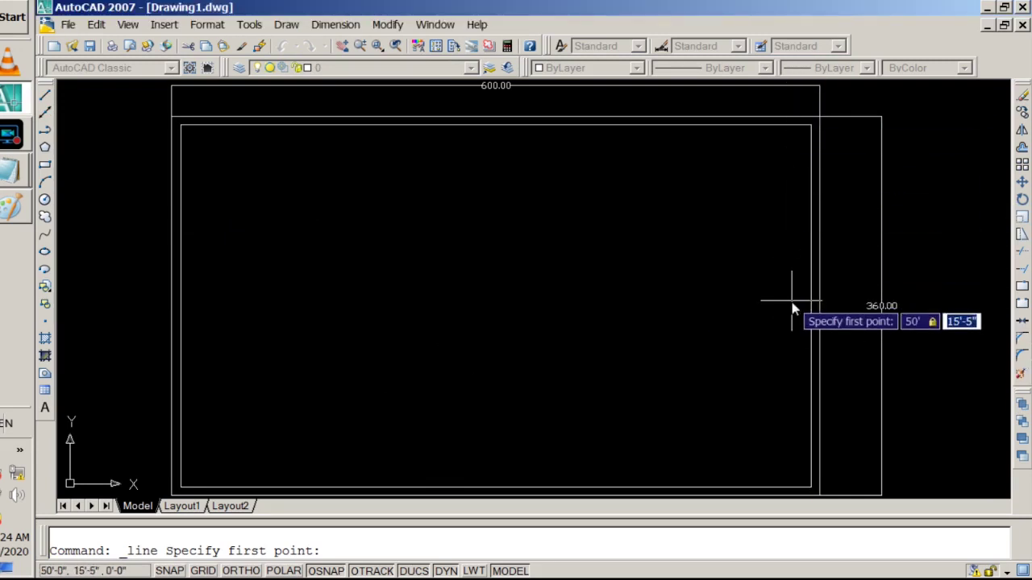
pyautogui.write('15')
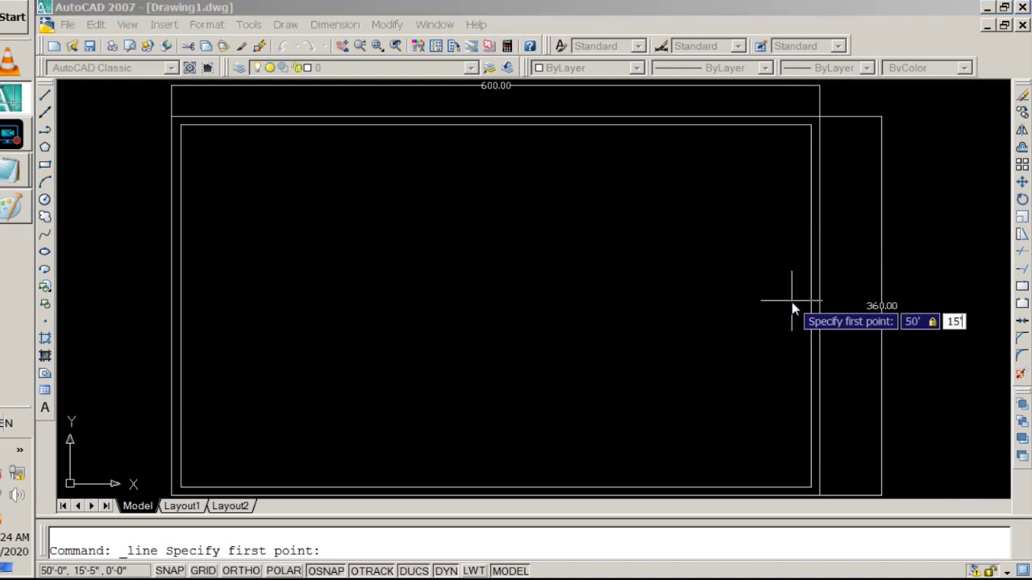
pyautogui.press('Return')
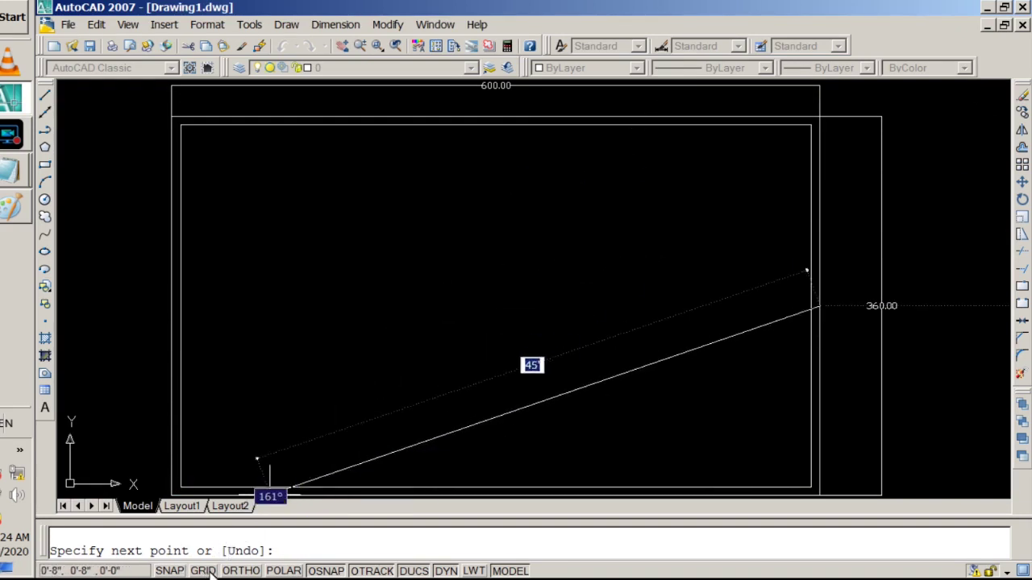
# With Ortho on, draw the partition 15 to the left and 10 up to the inner wall.
pyautogui.click(241, 571)
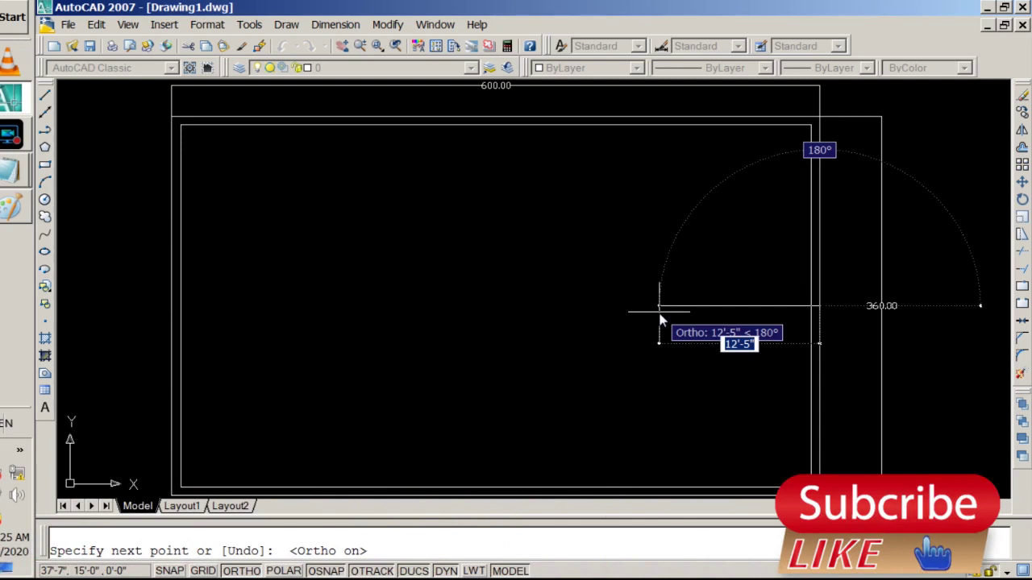
pyautogui.write('15')
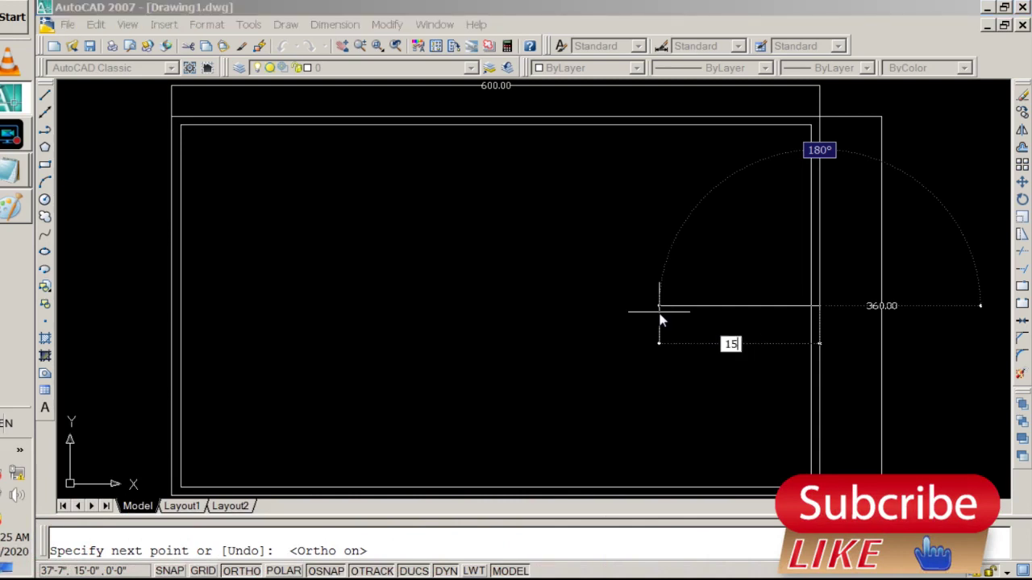
pyautogui.press('Return')
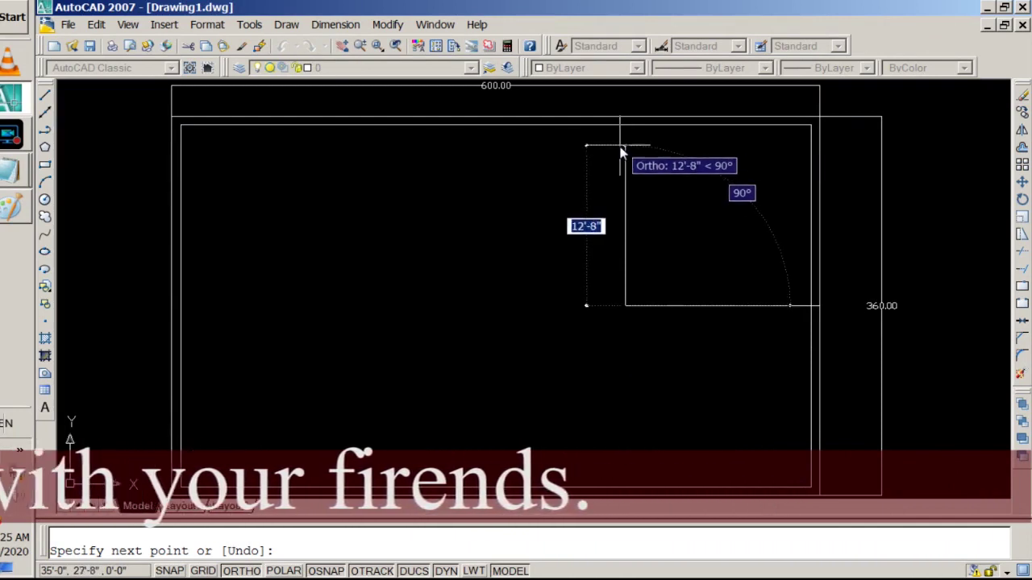
pyautogui.write('10')
pyautogui.press('Return')
pyautogui.press('Escape')
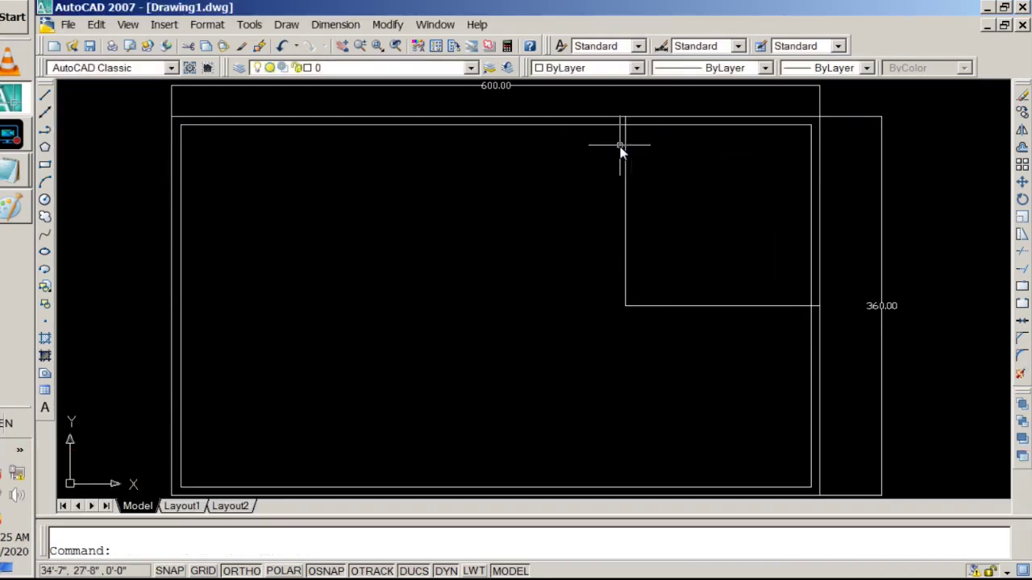
# Draw a vertical line from the partition junction down to the bottom outer wall.
pyautogui.click(44, 96)
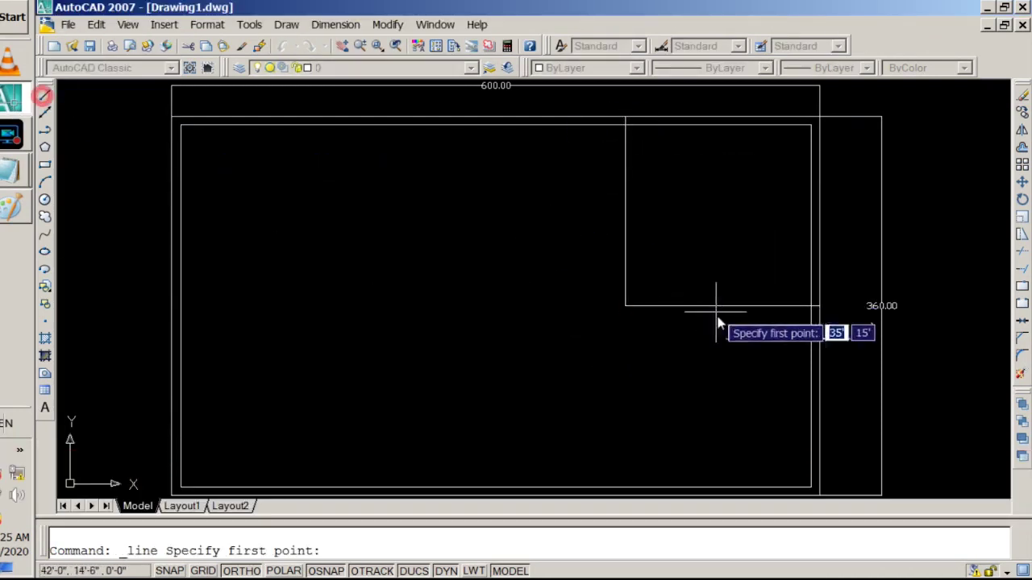
pyautogui.click(625, 306)
pyautogui.write('1')
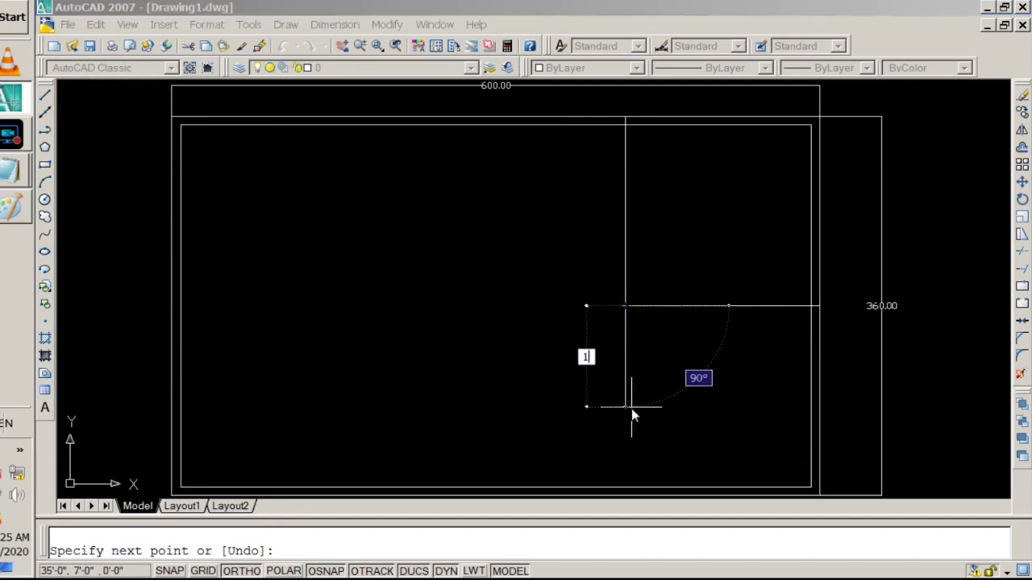
pyautogui.press('Return')
pyautogui.press('Return')
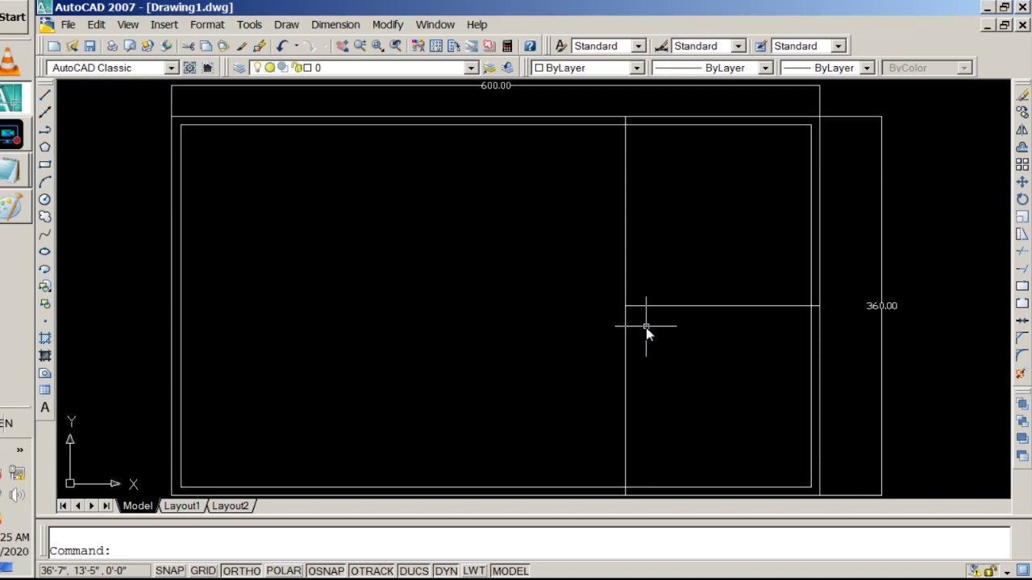
pyautogui.click(697, 307)
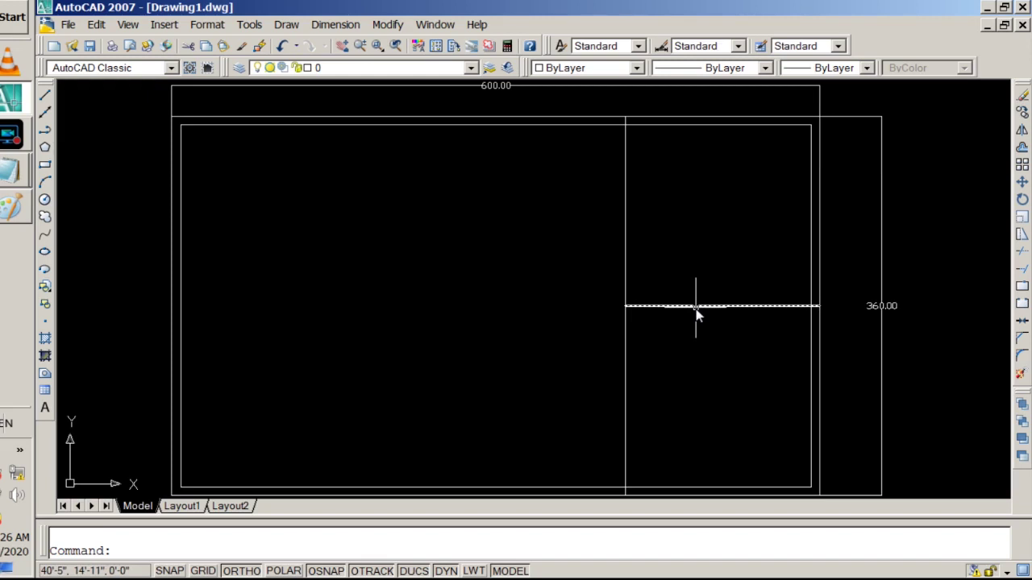
pyautogui.press('Escape')
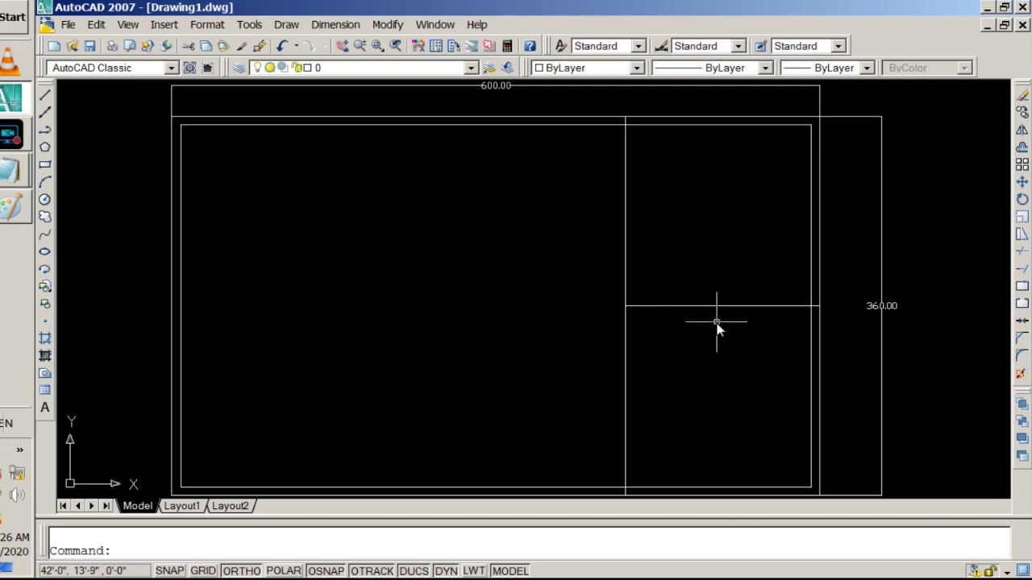
# Offset the right horizontal partition 12 downward.
pyautogui.write('offset')
pyautogui.press('Return')
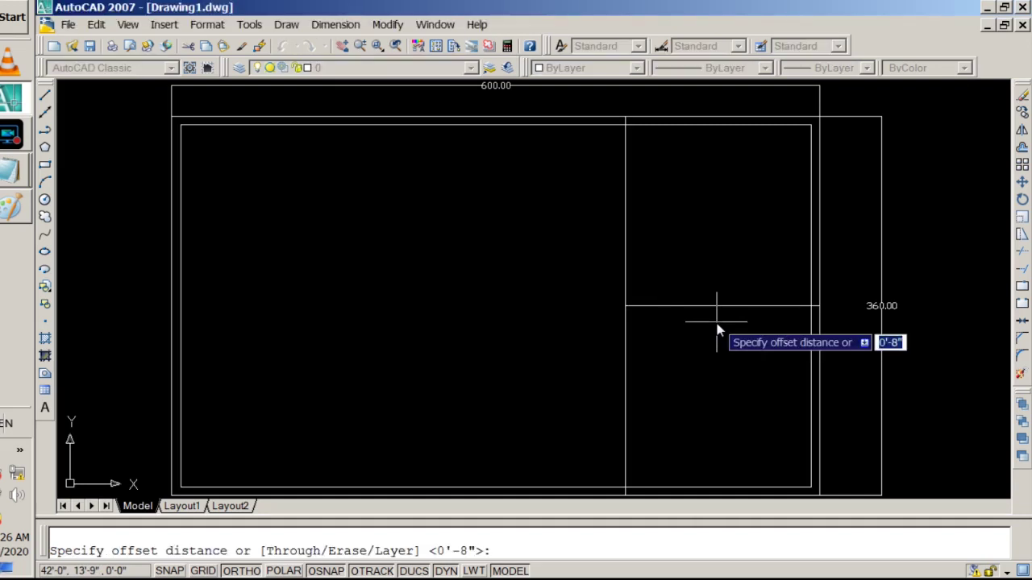
pyautogui.write('12')
pyautogui.press('Return')
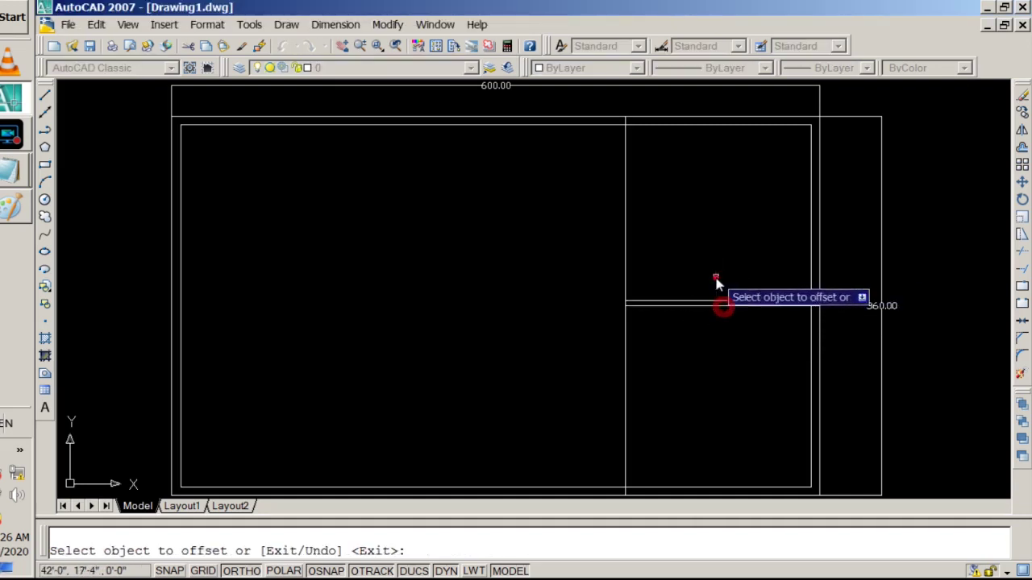
pyautogui.click(709, 305)
pyautogui.click(708, 352)
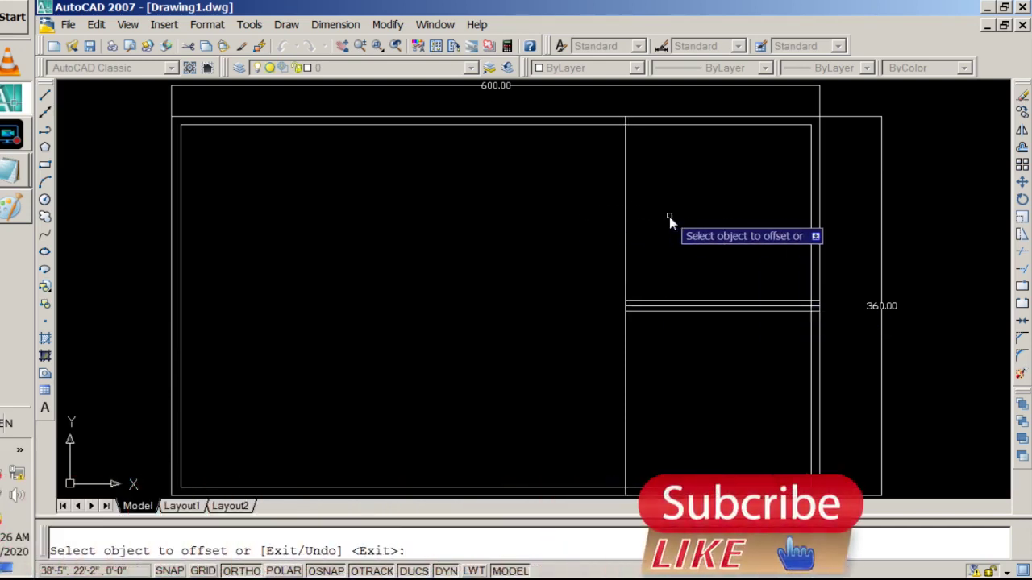
# Offset both vertical partition segments 5 to the left.
pyautogui.write('offset')
pyautogui.press('Return')
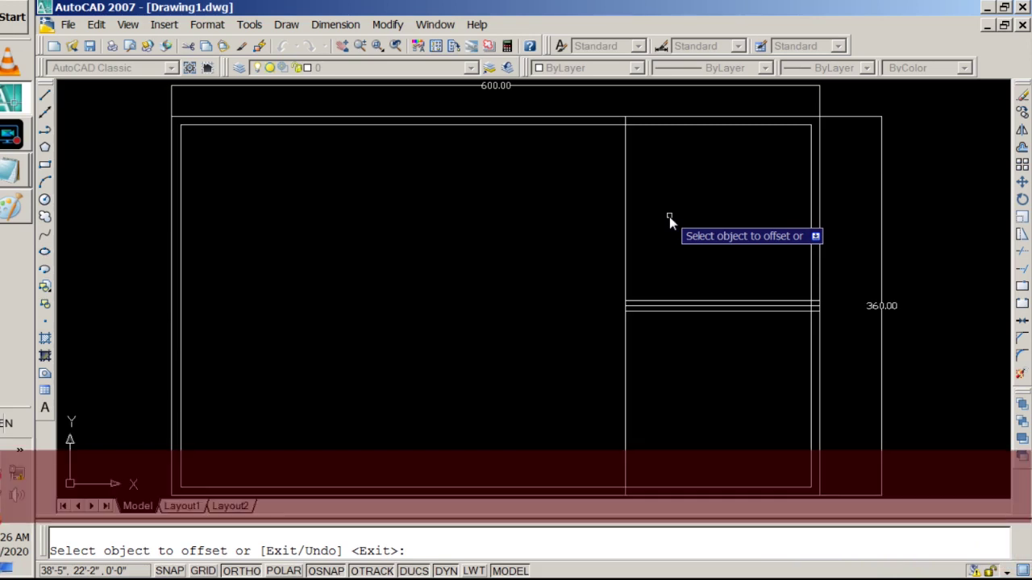
pyautogui.write('5')
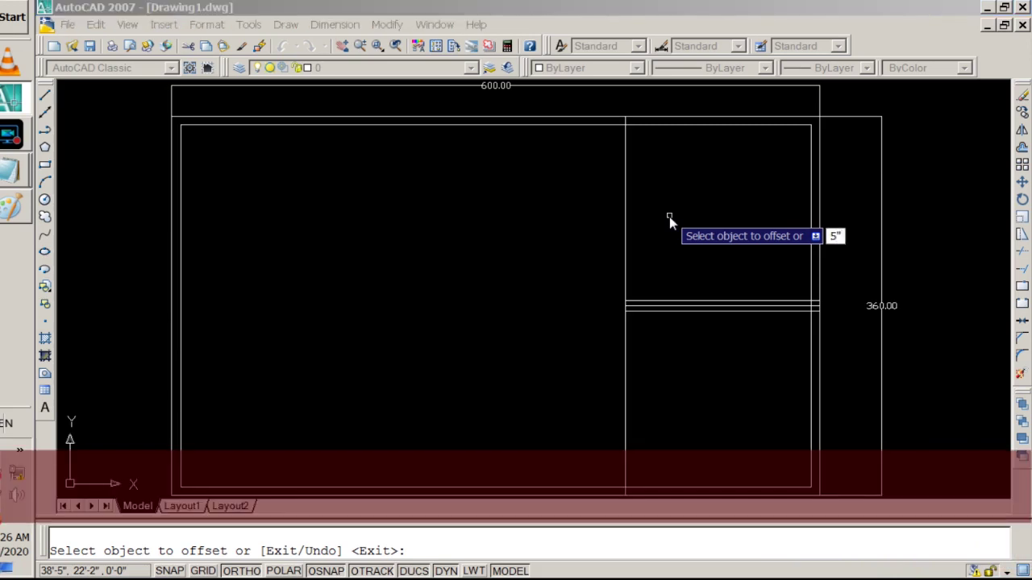
pyautogui.click(628, 214)
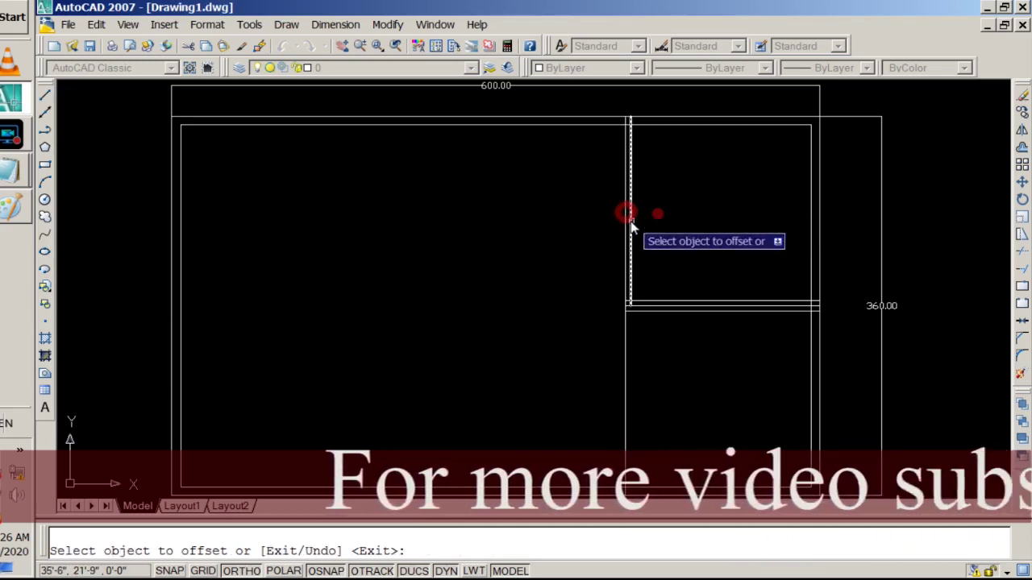
pyautogui.click(549, 228)
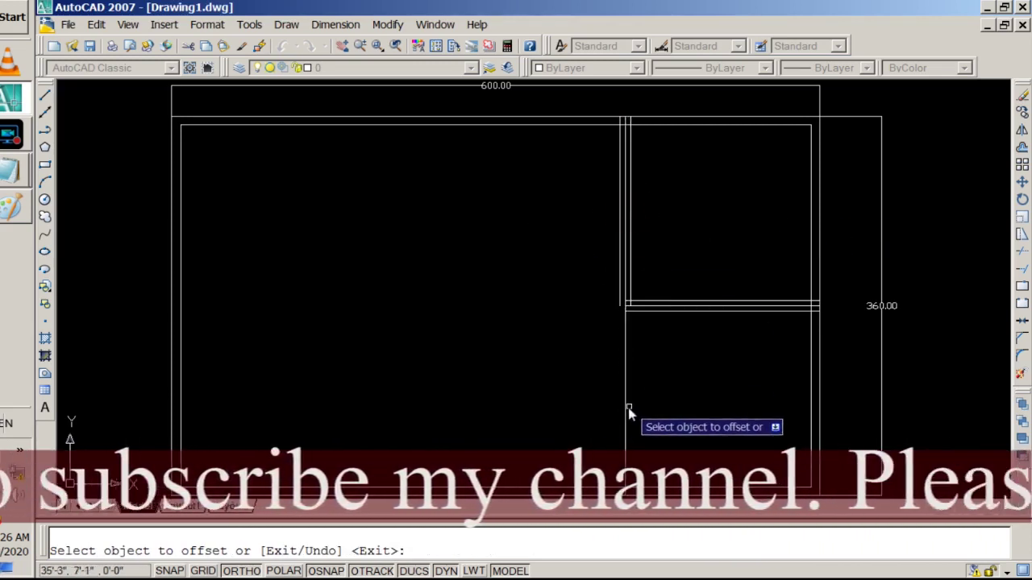
pyautogui.click(627, 411)
pyautogui.click(622, 411)
pyautogui.click(626, 407)
pyautogui.click(579, 417)
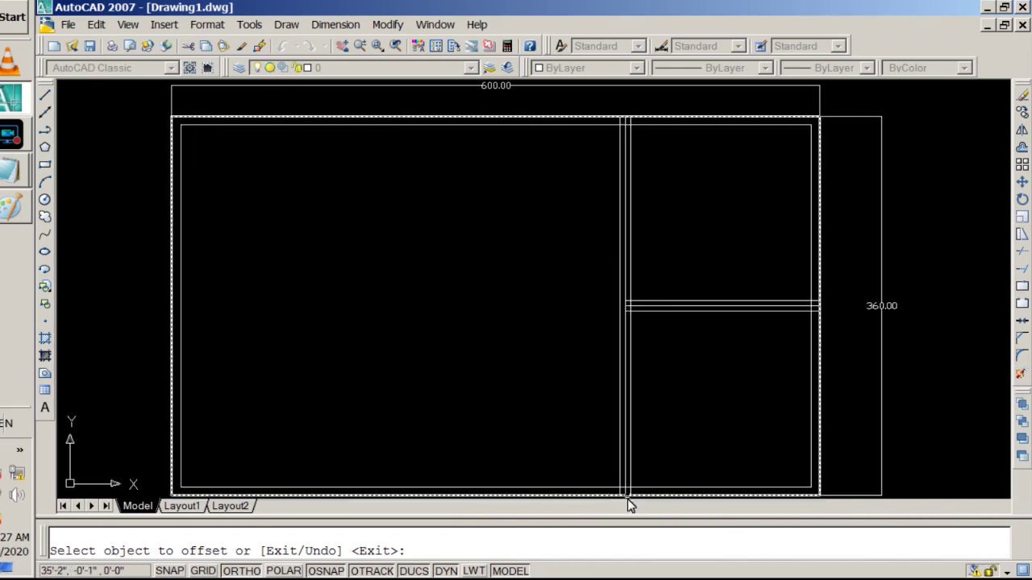
# Draw a vertical partition line from the bottom, 12 units along, up to the top outer wall.
pyautogui.click(46, 96)
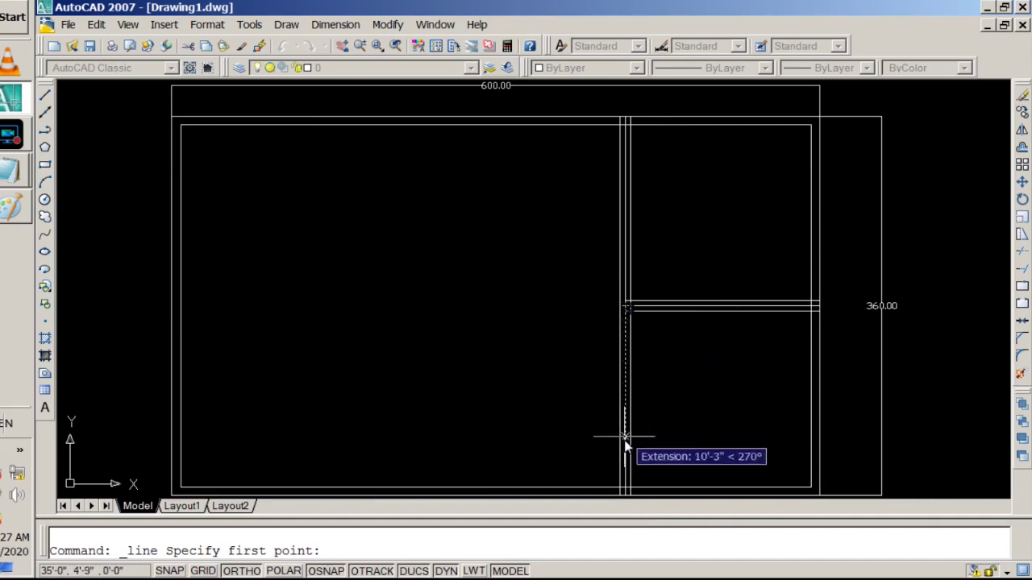
pyautogui.click(626, 500)
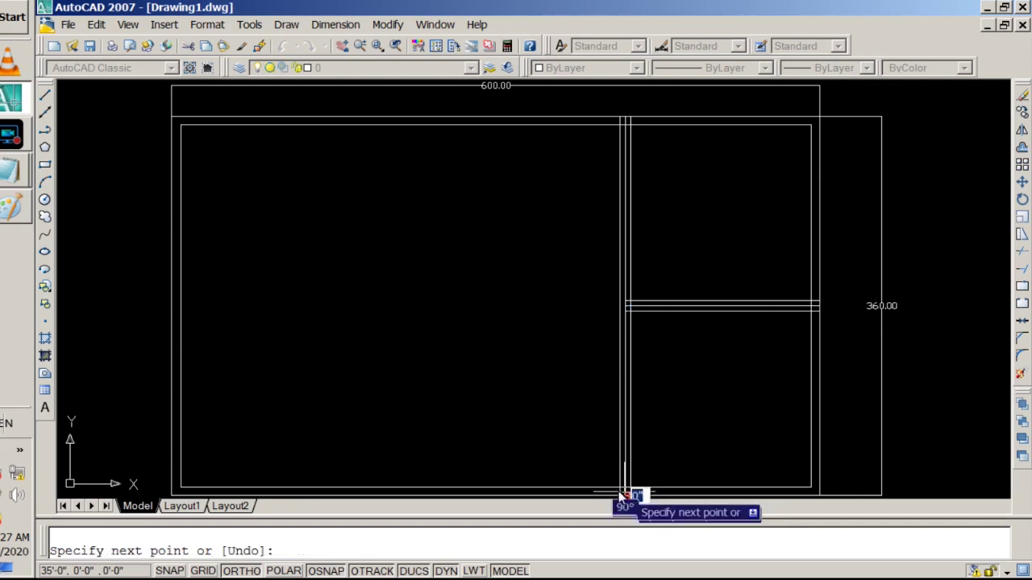
pyautogui.write('12')
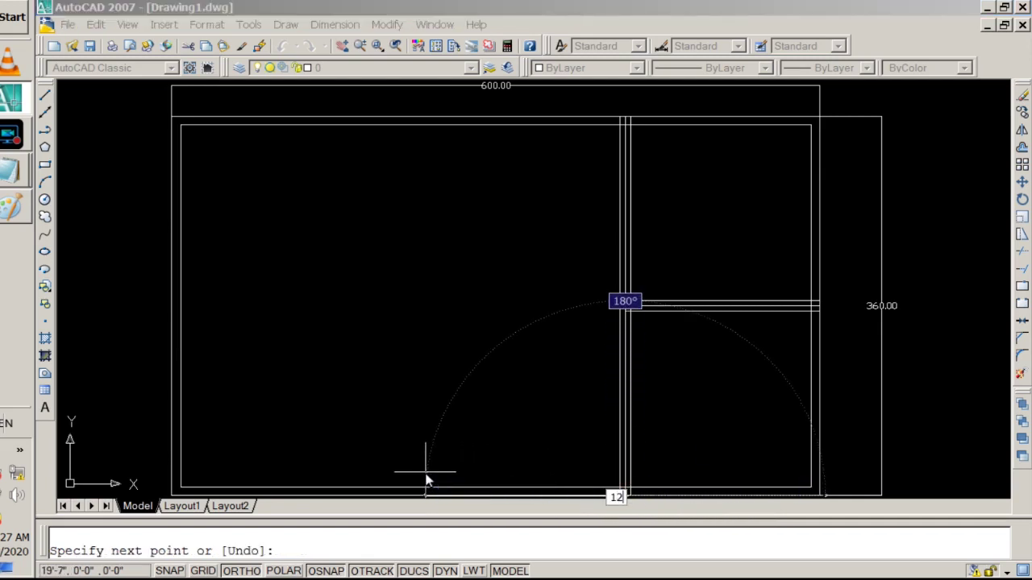
pyautogui.press('Return')
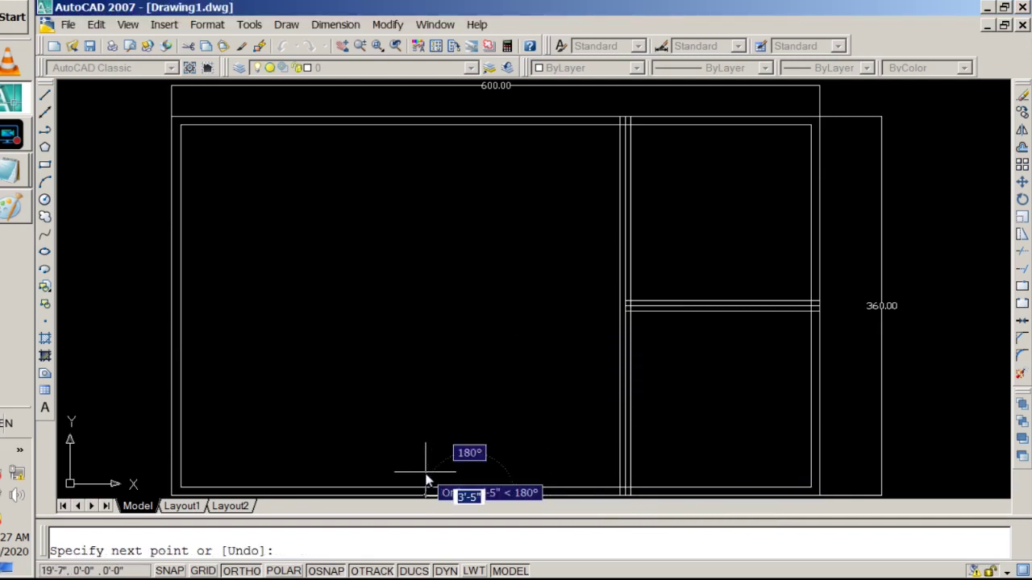
pyautogui.click(469, 118)
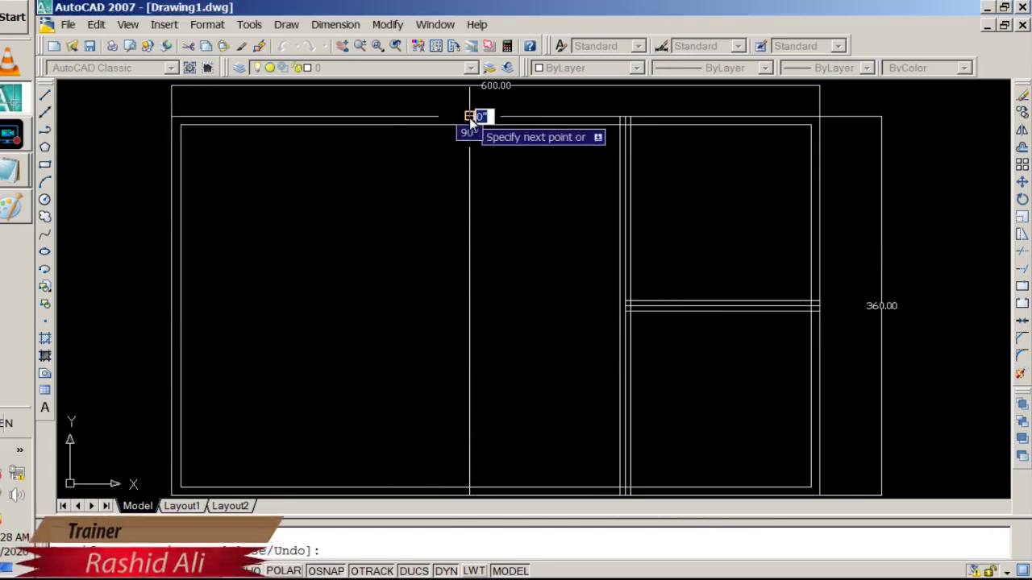
pyautogui.press('Return')
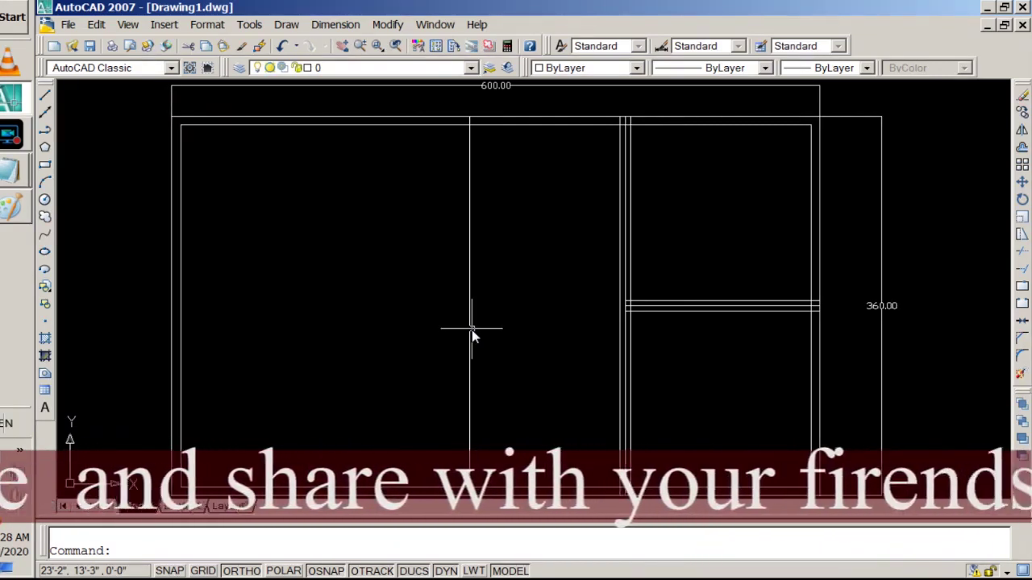
# Offset the new vertical partition by 5 on both sides to form a double-line wall.
pyautogui.write('offset')
pyautogui.press('Return')
pyautogui.write('5')
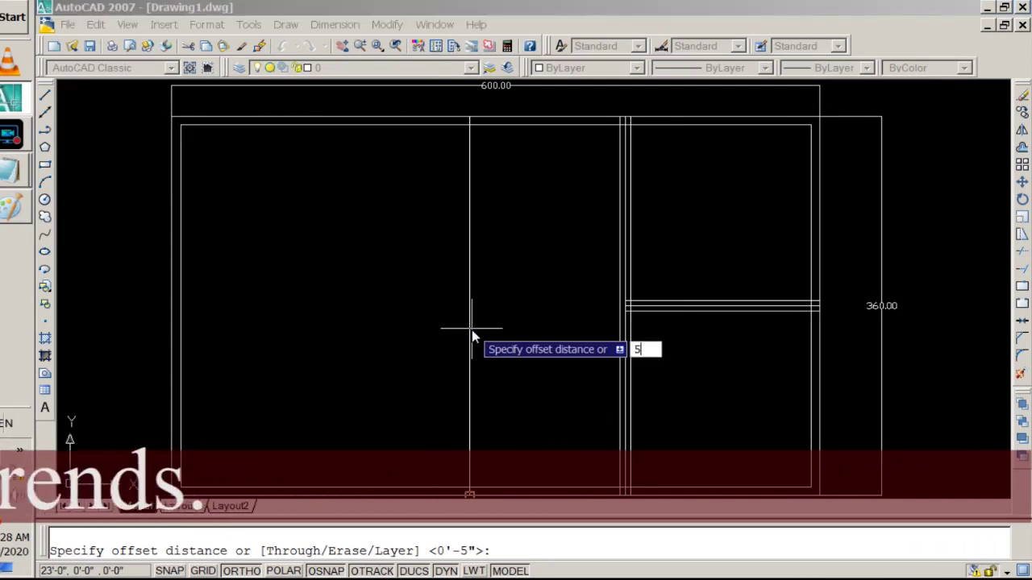
pyautogui.press('Return')
pyautogui.click(468, 328)
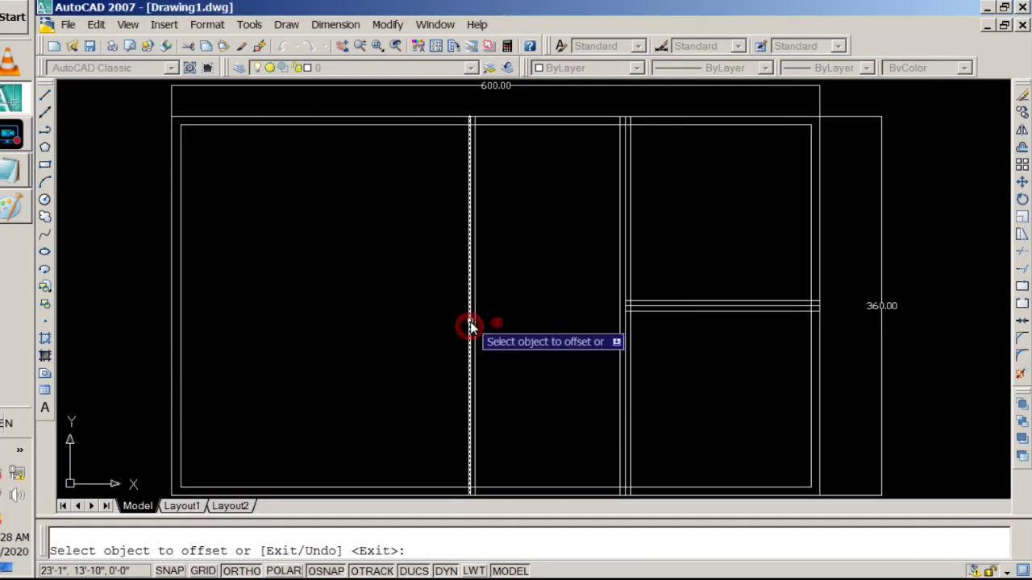
pyautogui.click(472, 325)
pyautogui.click(468, 323)
pyautogui.click(389, 332)
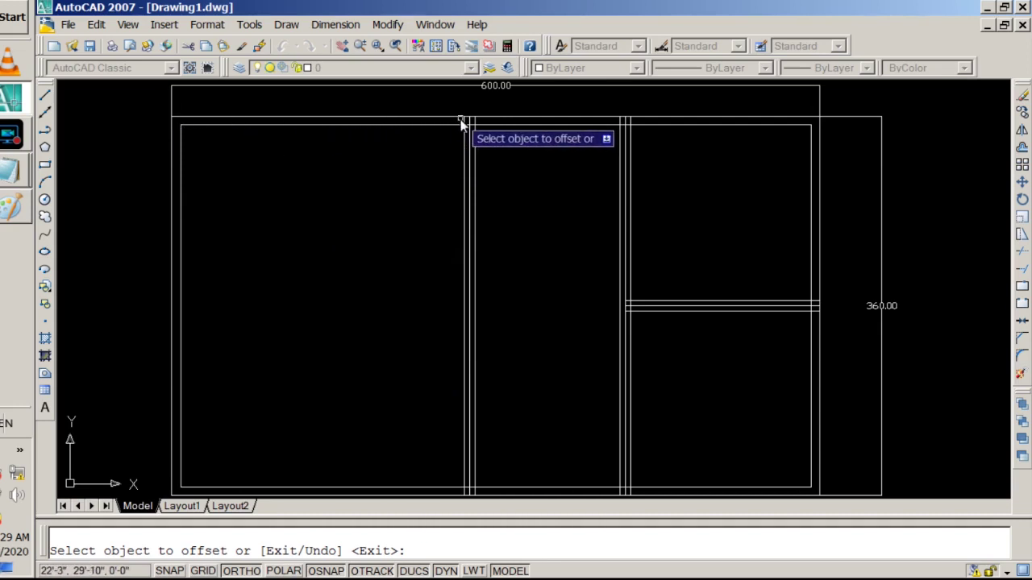
# Launch Windows Calculator and check the result of 23.
pyautogui.press('super+r')
pyautogui.write('ca')
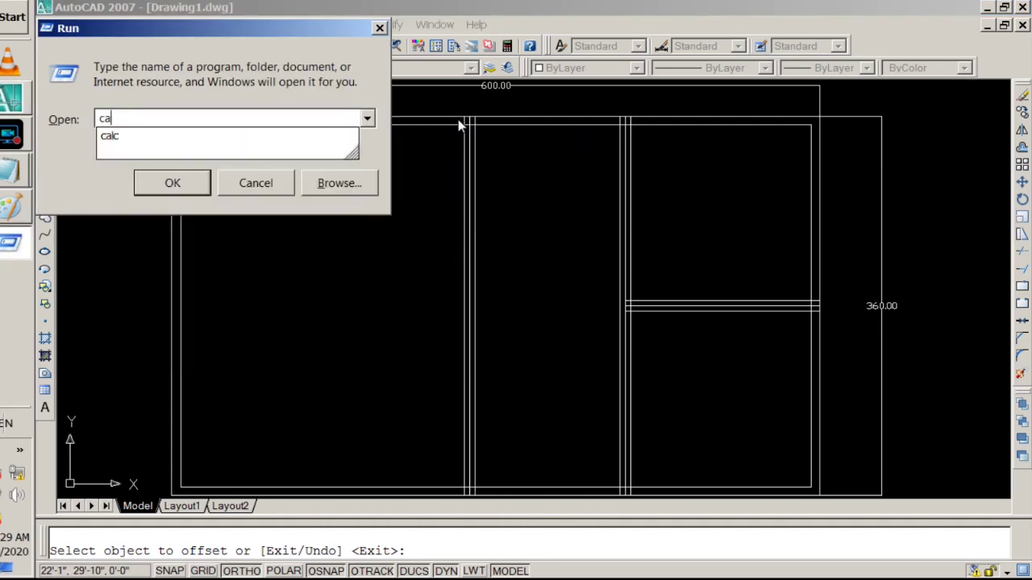
pyautogui.write('lc')
pyautogui.press('Return')
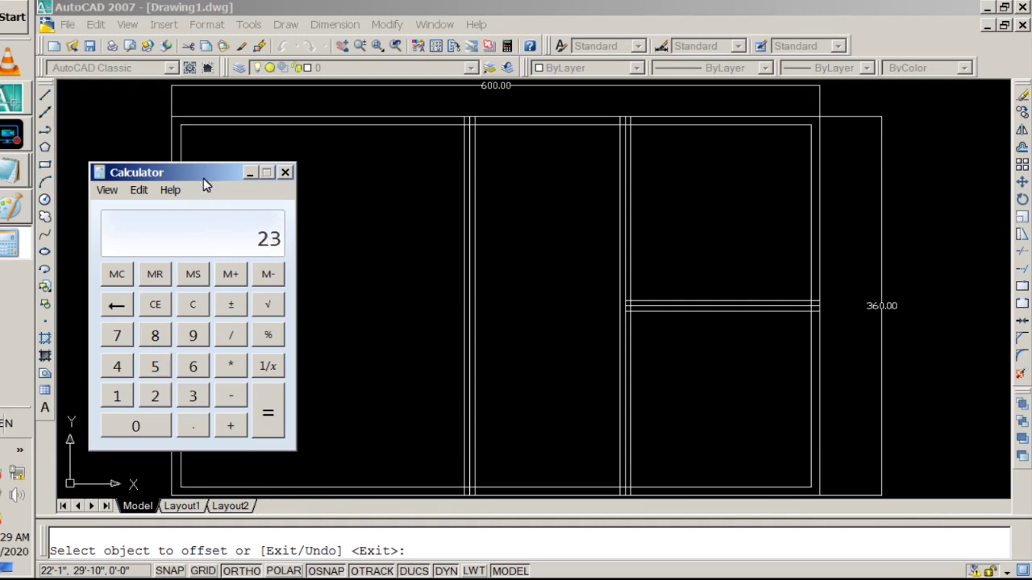
pyautogui.moveTo(204, 180); pyautogui.dragTo(112, 138)
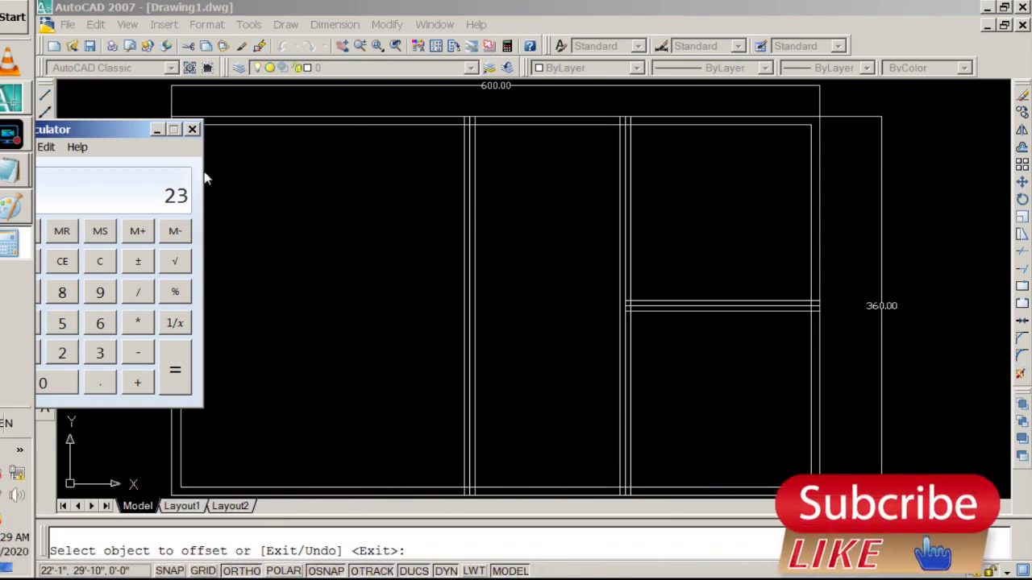
pyautogui.moveTo(147, 135)
pyautogui.mouseDown()
pyautogui.moveTo(160, 202)
pyautogui.moveTo(149, 269)
pyautogui.mouseUp()
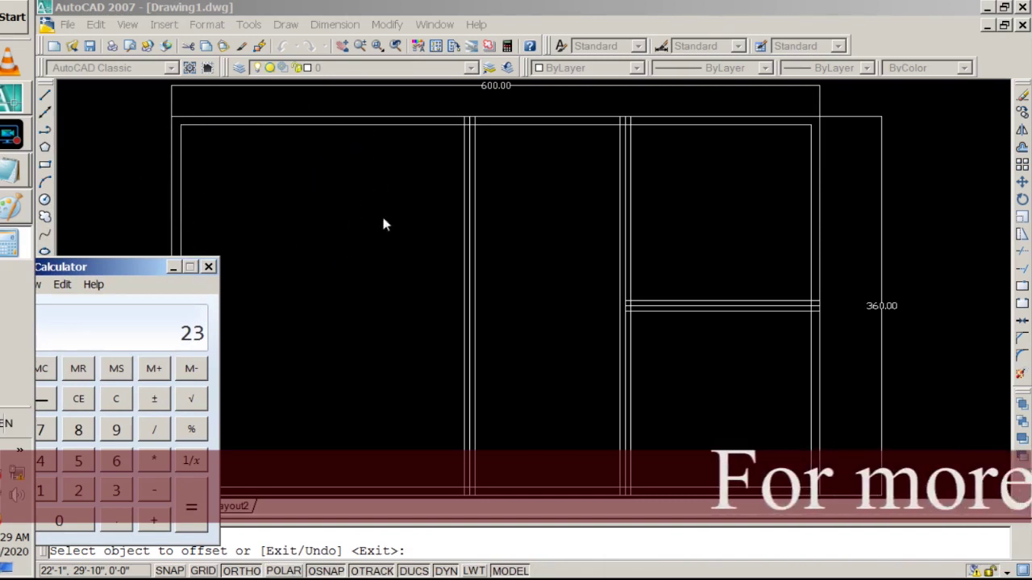
pyautogui.moveTo(137, 267)
pyautogui.mouseDown()
pyautogui.moveTo(119, 126)
pyautogui.moveTo(193, 280)
pyautogui.mouseUp()
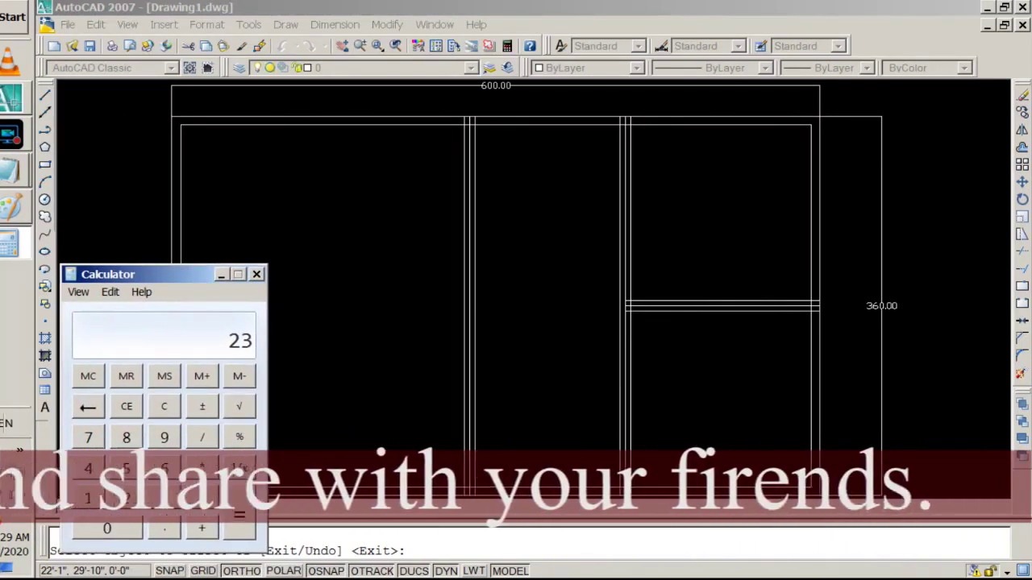
# Close the Calculator and start a new line at the plan's top-left outer corner.
pyautogui.click(257, 274)
pyautogui.click(45, 95)
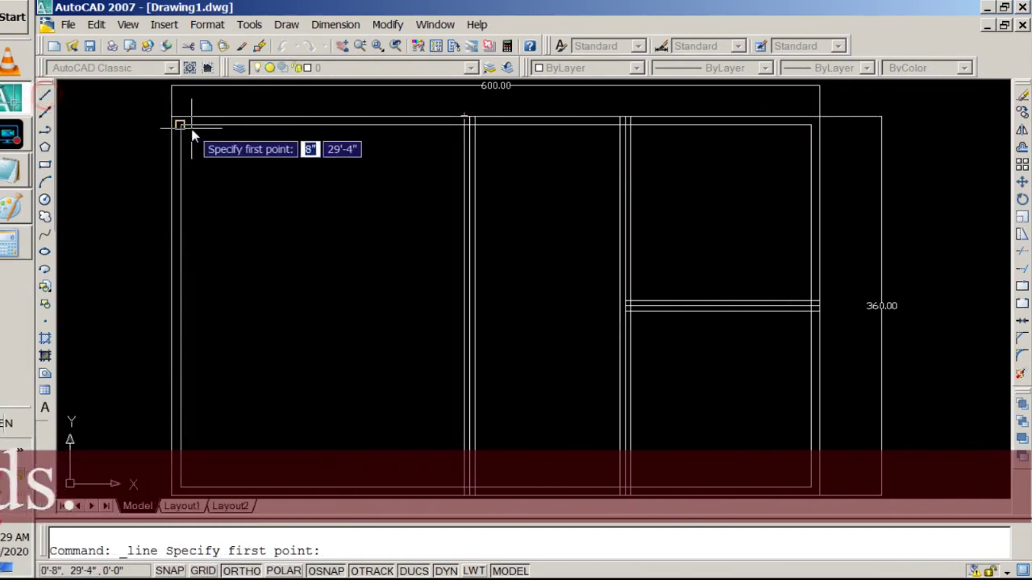
pyautogui.click(172, 117)
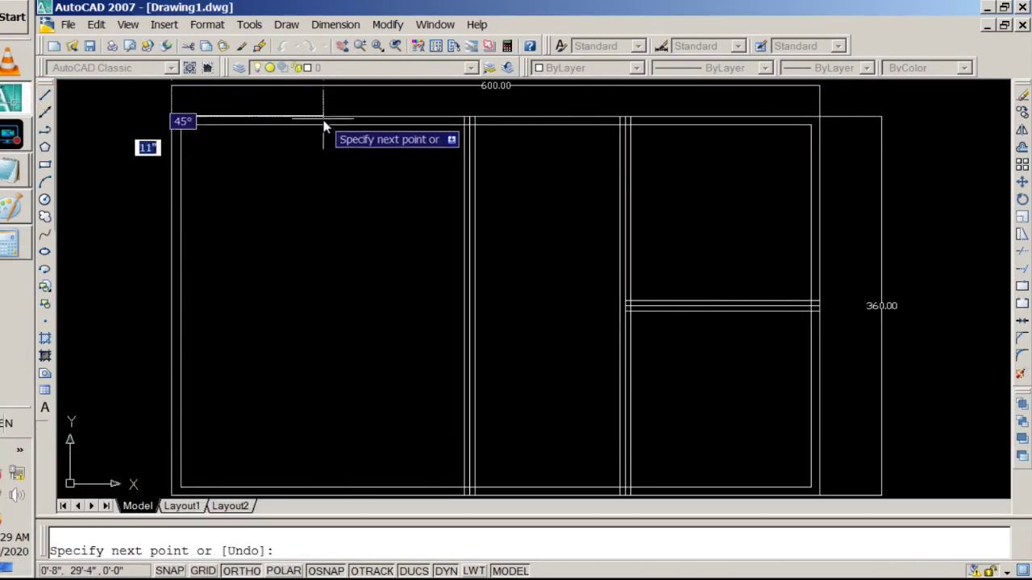
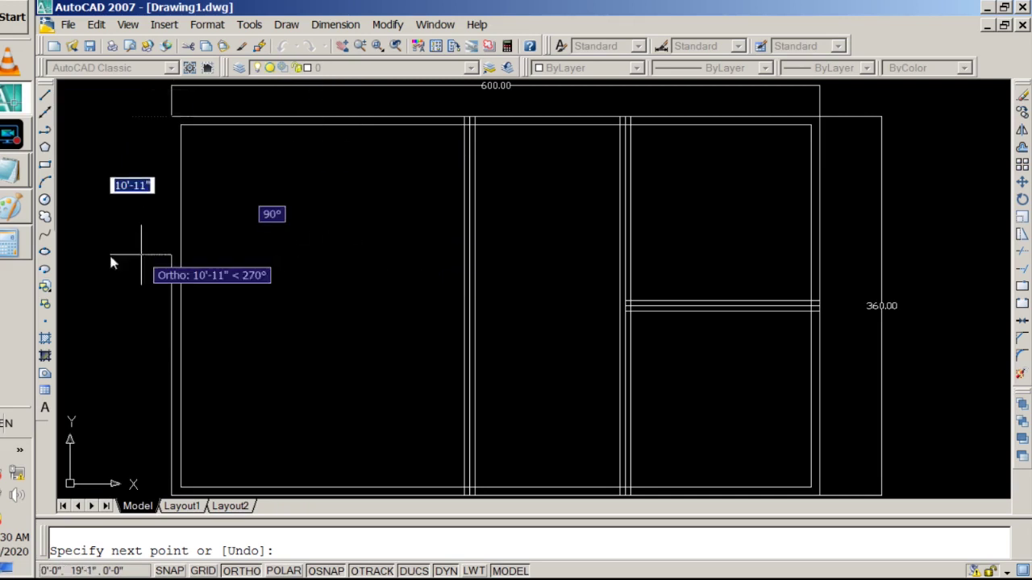
# Draw the upper-left room's 12' and 14' outline lines meeting at a corner.
pyautogui.write('12')
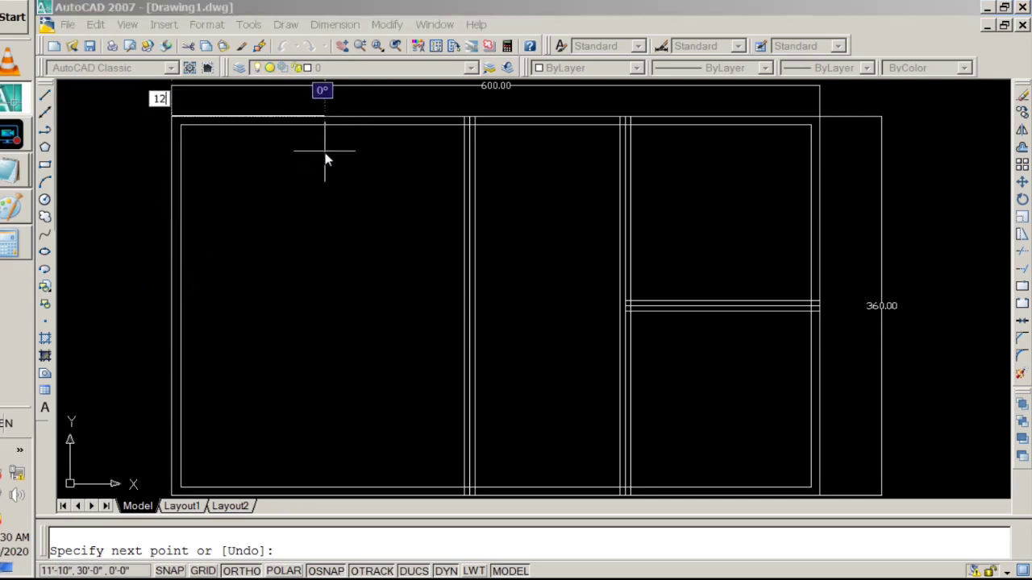
pyautogui.press('Return')
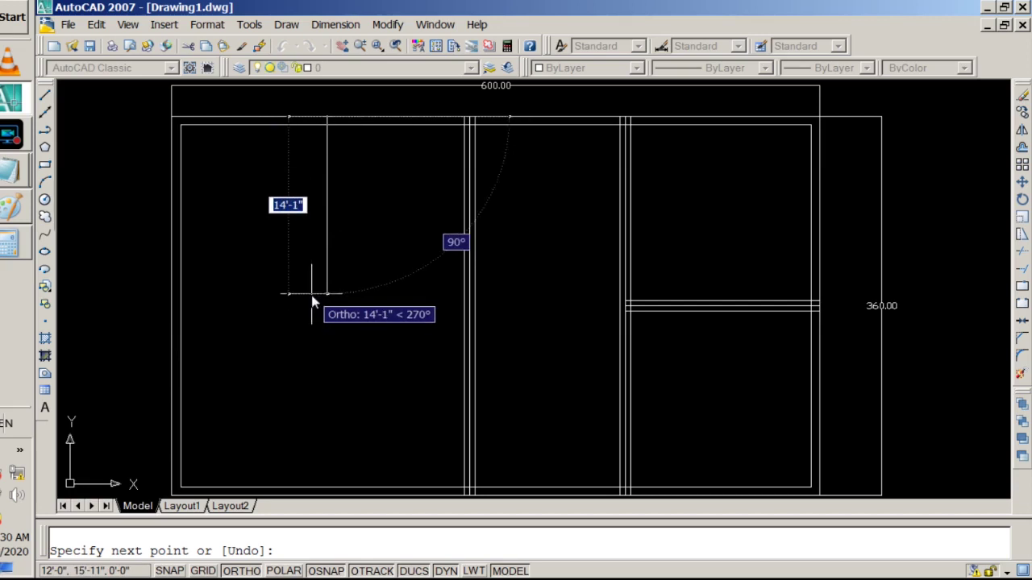
pyautogui.write('1')
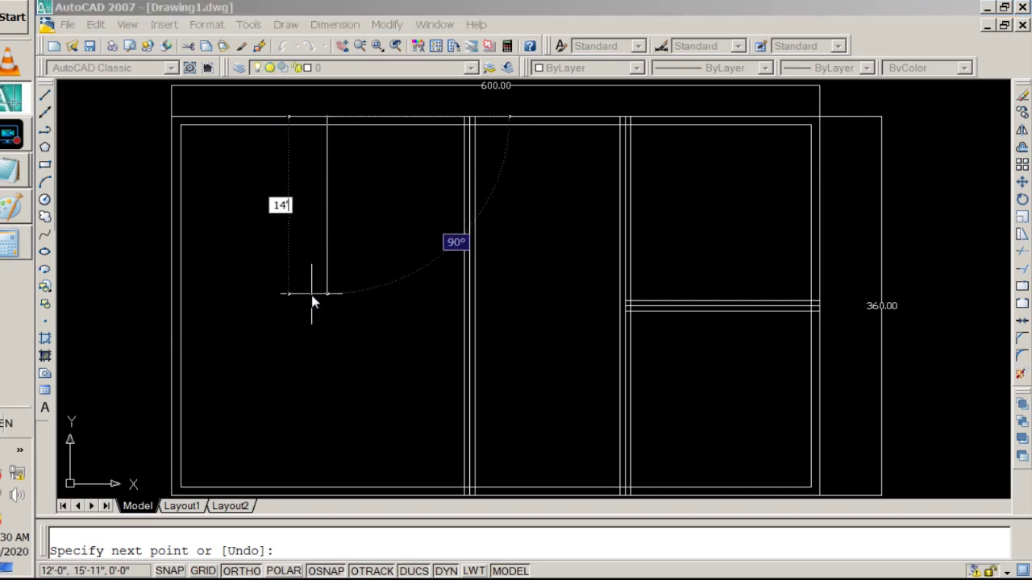
pyautogui.press('Return')
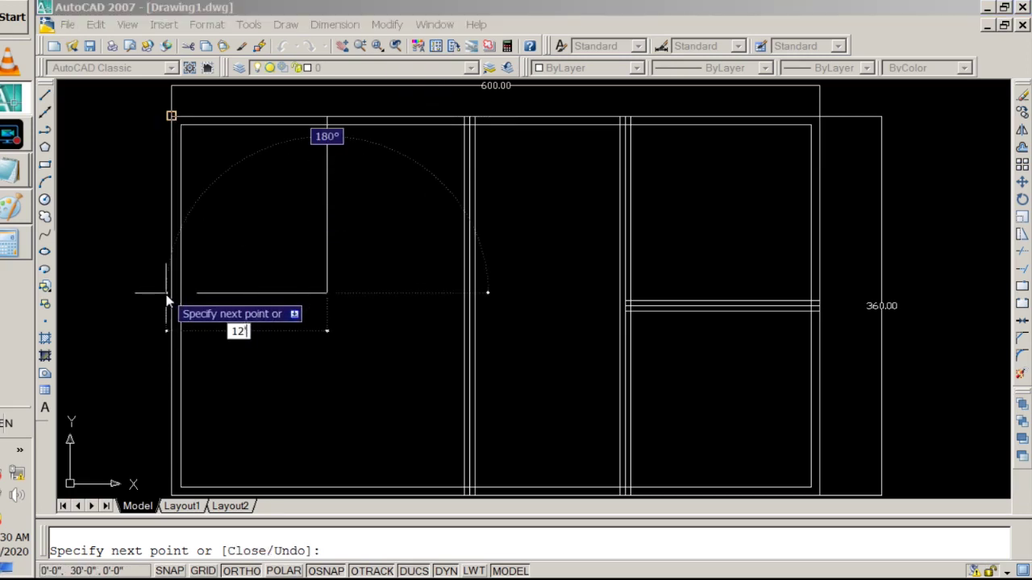
pyautogui.press('Escape')
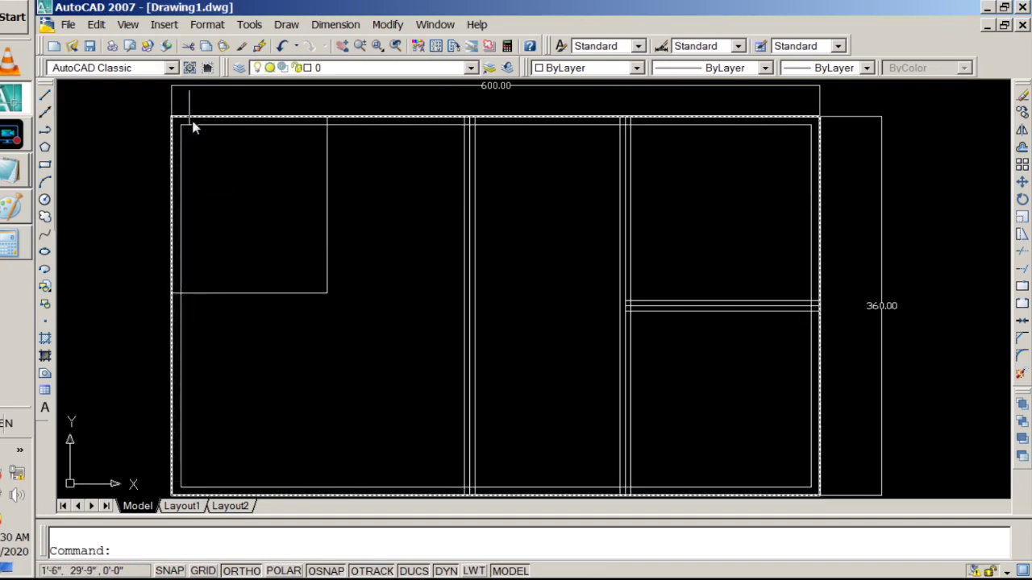
pyautogui.click(223, 117)
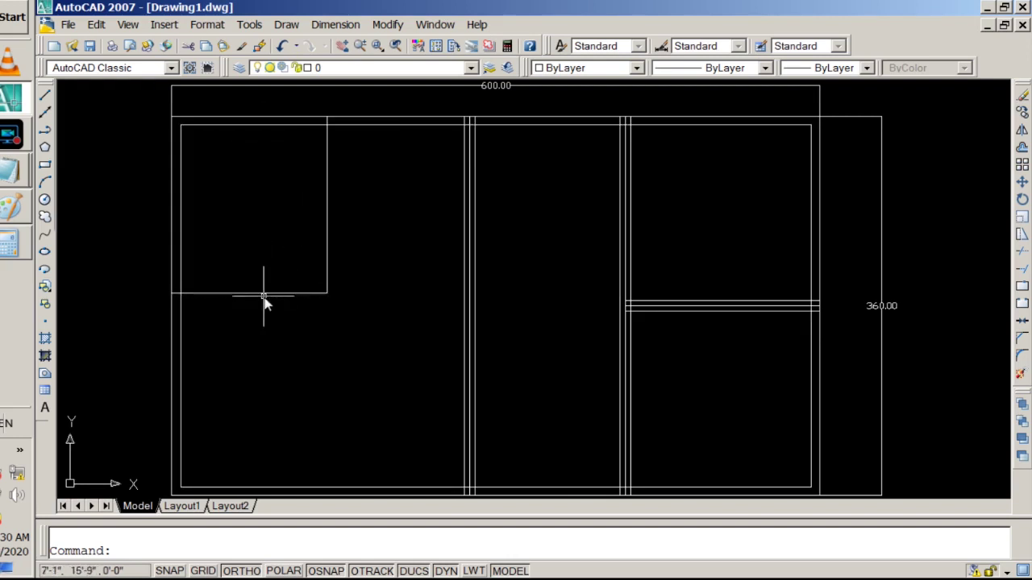
# Offset the horizontal and vertical room lines 5" to both sides to form walls.
pyautogui.write('offset')
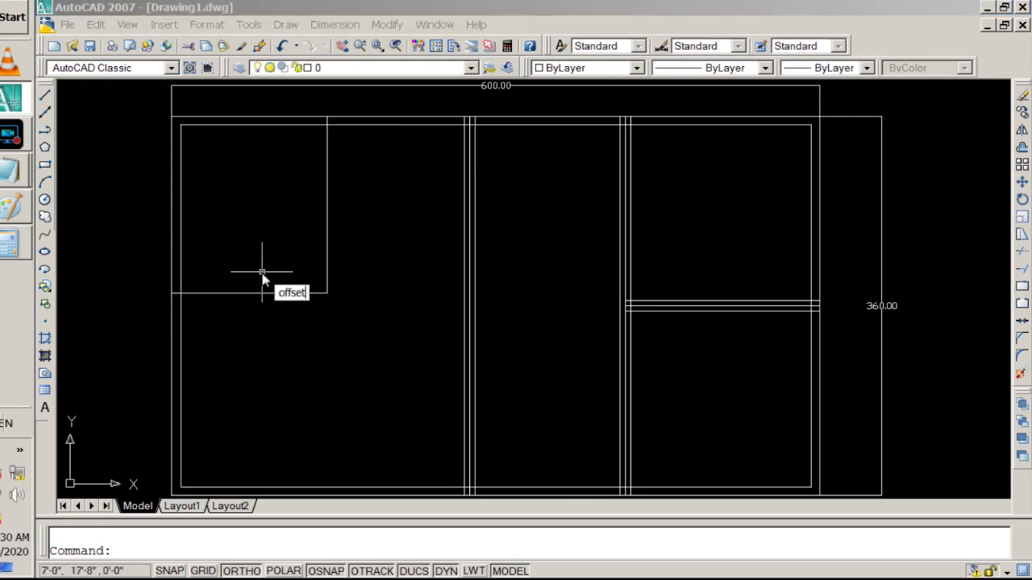
pyautogui.press('Return')
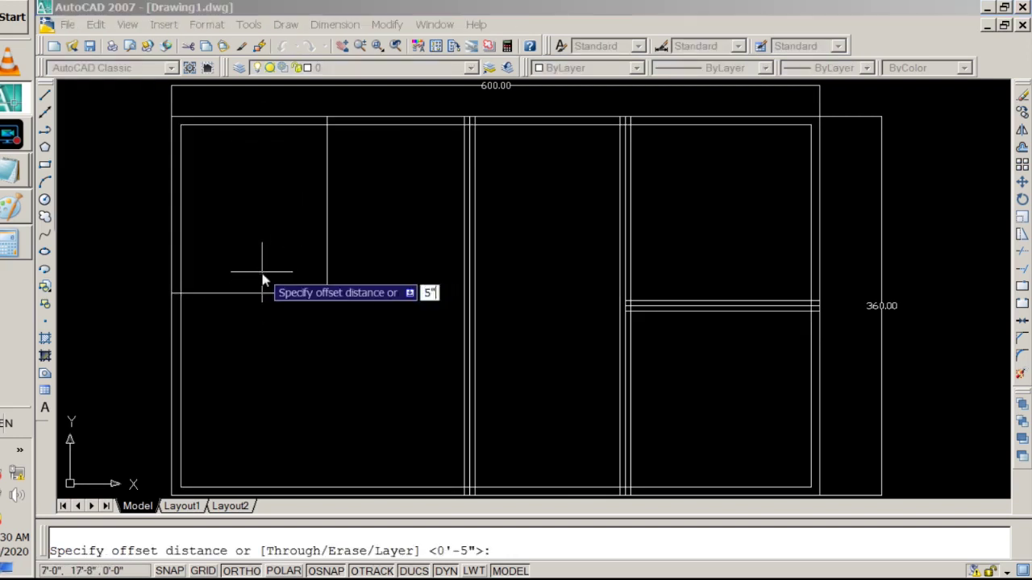
pyautogui.press('Return')
pyautogui.click(249, 295)
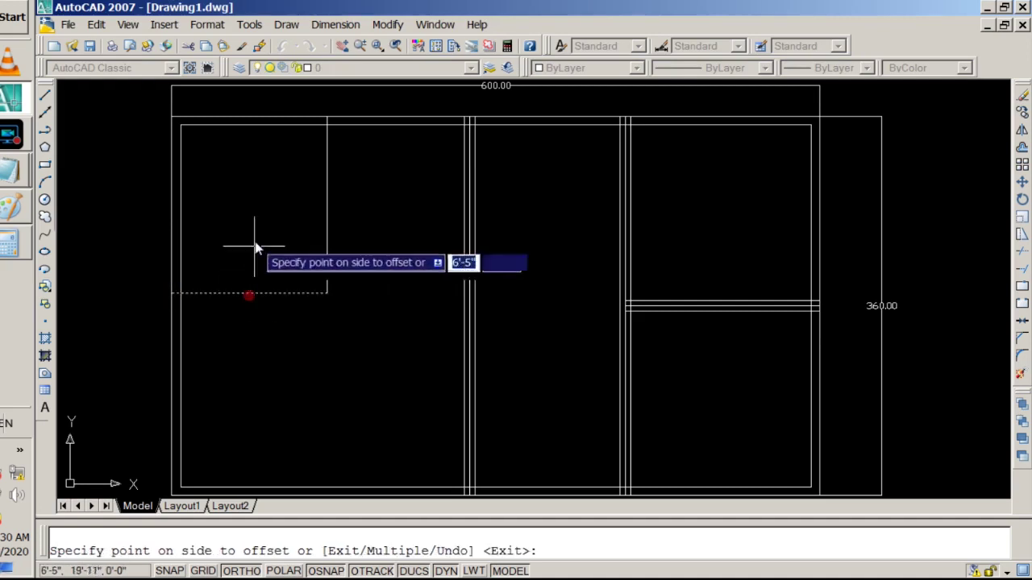
pyautogui.click(254, 240)
pyautogui.click(251, 295)
pyautogui.click(253, 318)
pyautogui.click(325, 217)
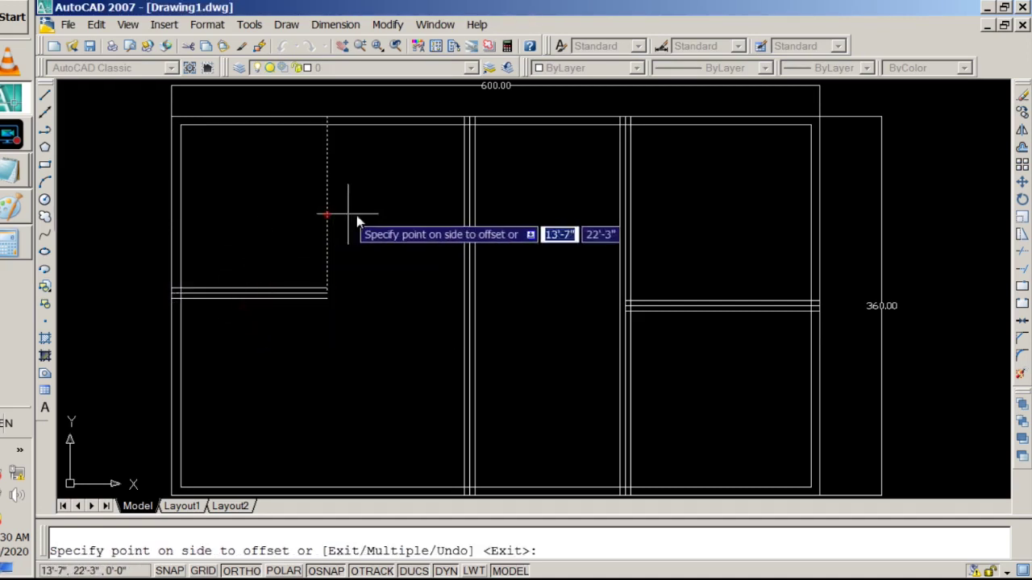
pyautogui.click(339, 216)
pyautogui.click(327, 216)
pyautogui.click(290, 216)
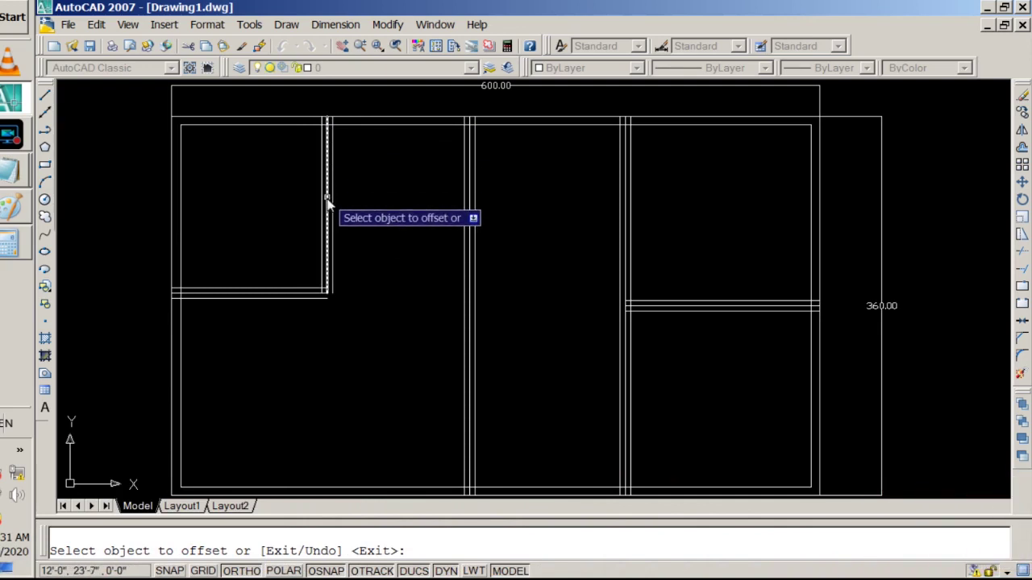
# Draw a horizontal partition from the upper-left room's wall to the central wall, undoing a stray diagonal.
pyautogui.click(45, 94)
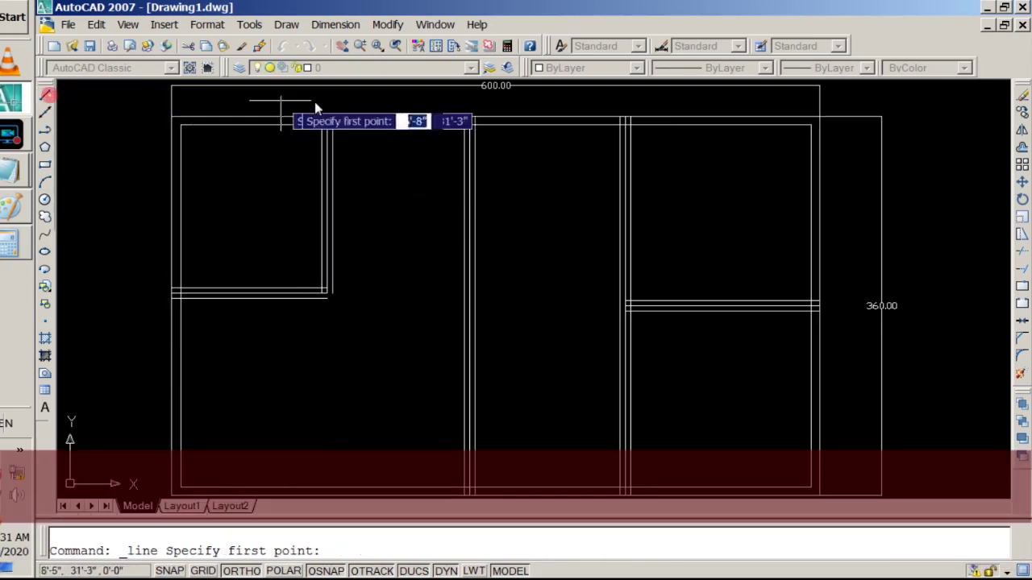
pyautogui.click(326, 116)
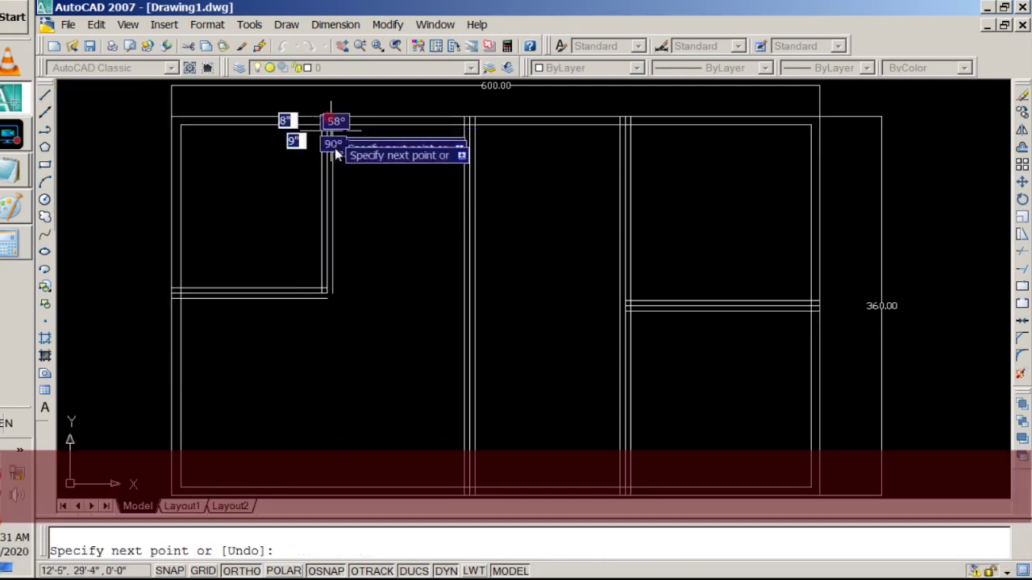
pyautogui.click(328, 208)
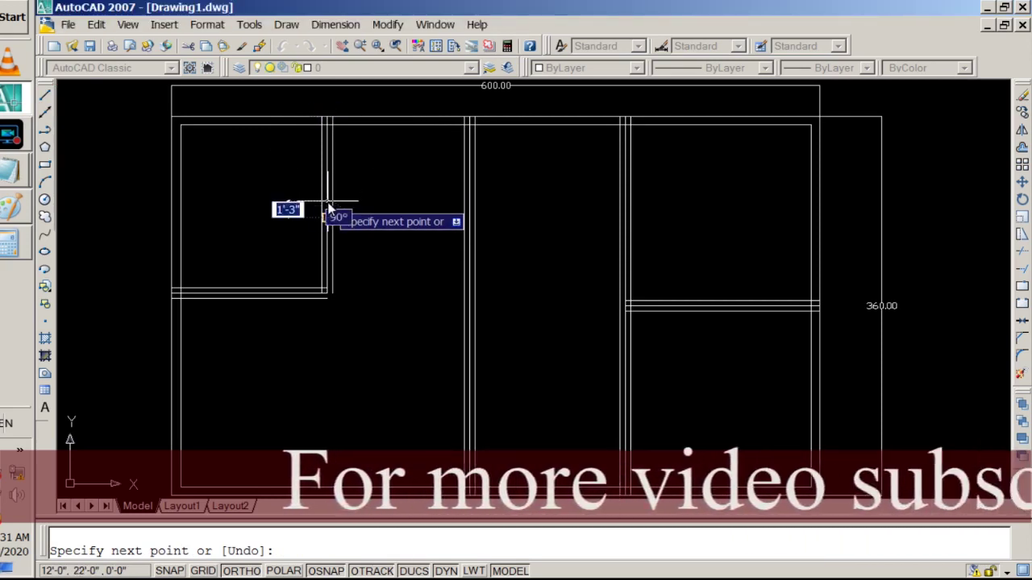
pyautogui.click(471, 216)
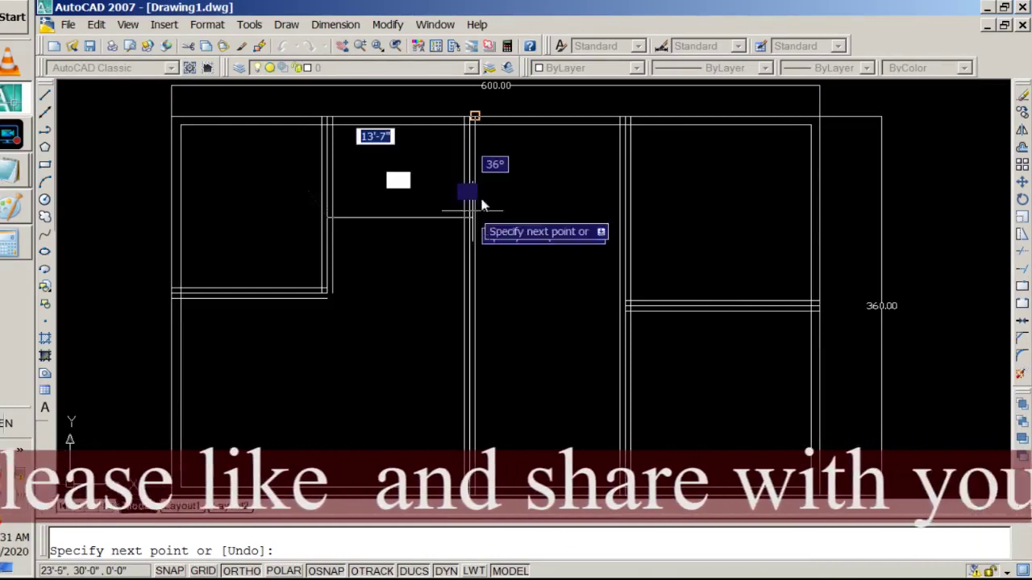
pyautogui.click(472, 216)
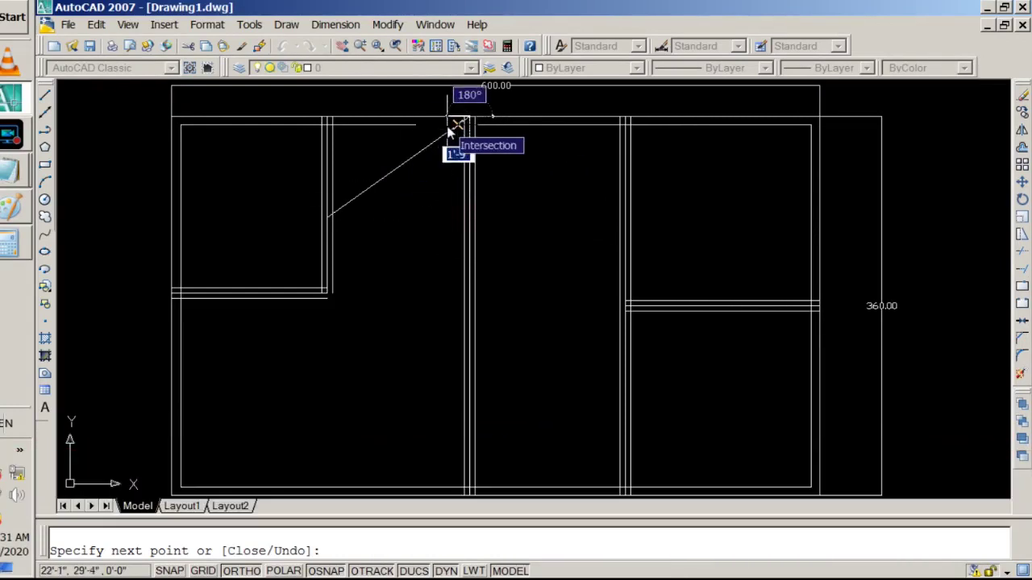
pyautogui.click(449, 129)
pyautogui.write('u')
pyautogui.press('Return')
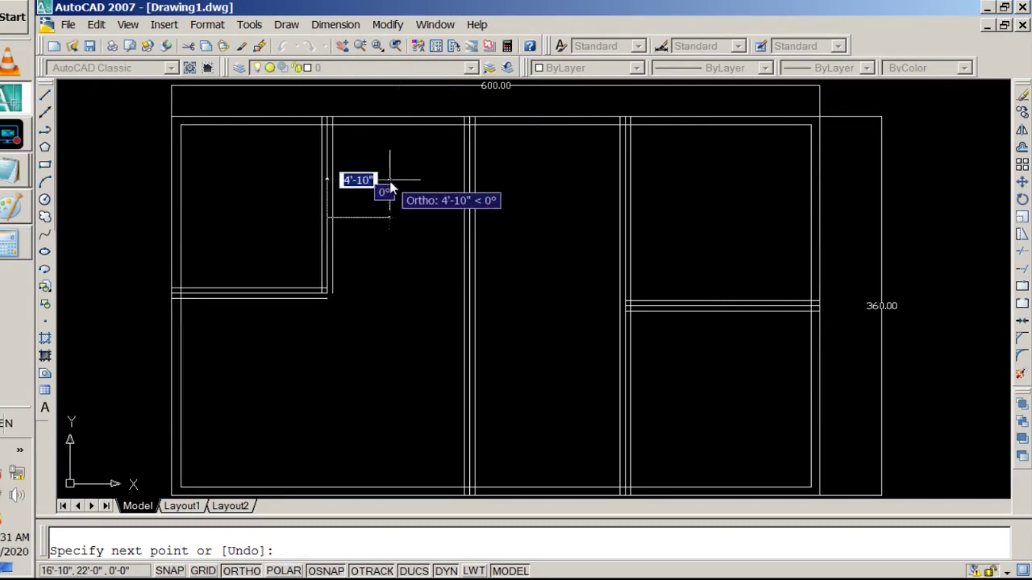
pyautogui.click(468, 223)
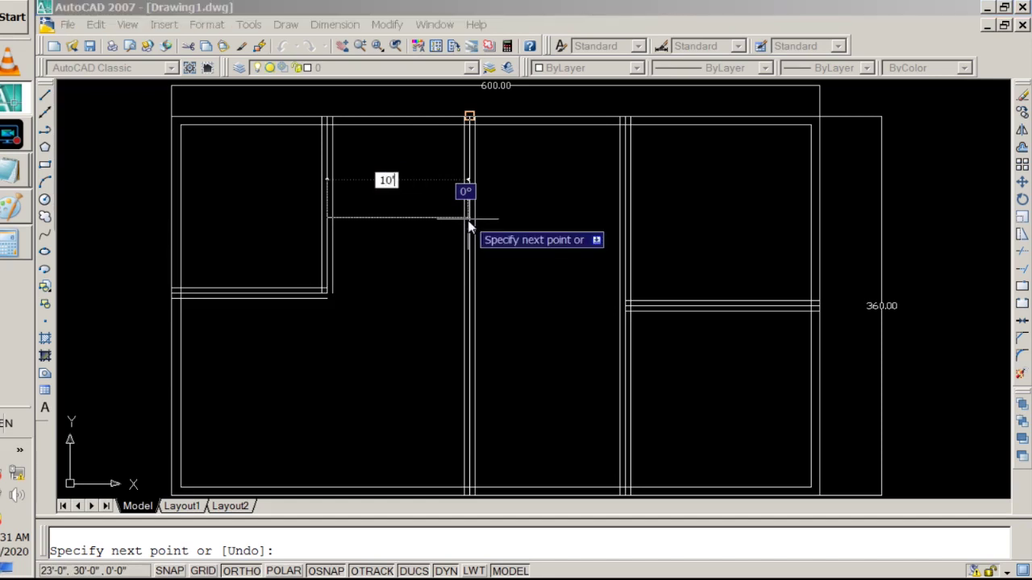
pyautogui.press('Return')
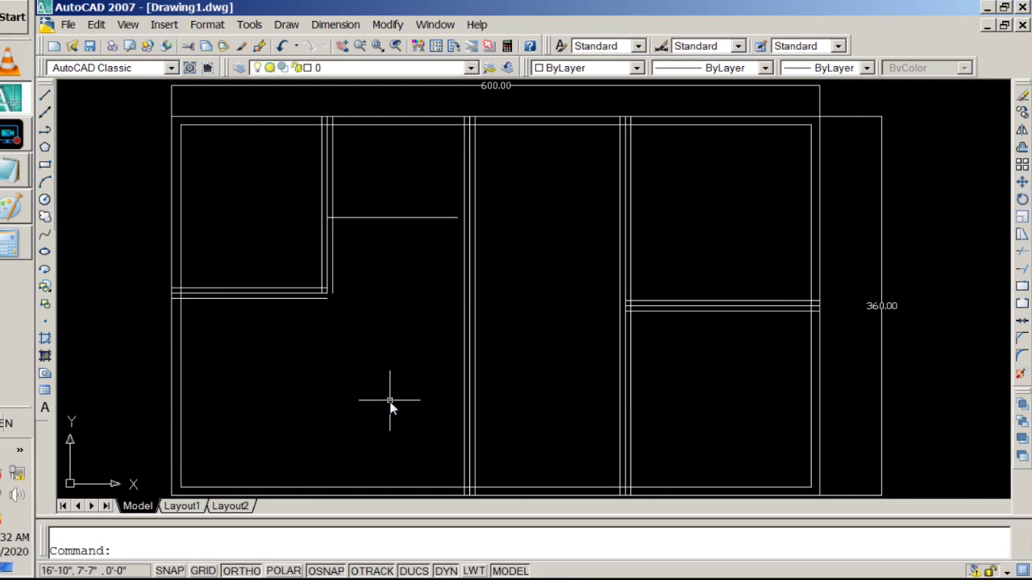
# Outline a small box at the bottom-left inner corner with 6' and 4' segments.
pyautogui.moveTo(345, 428); pyautogui.dragTo(281, 437, button='middle')
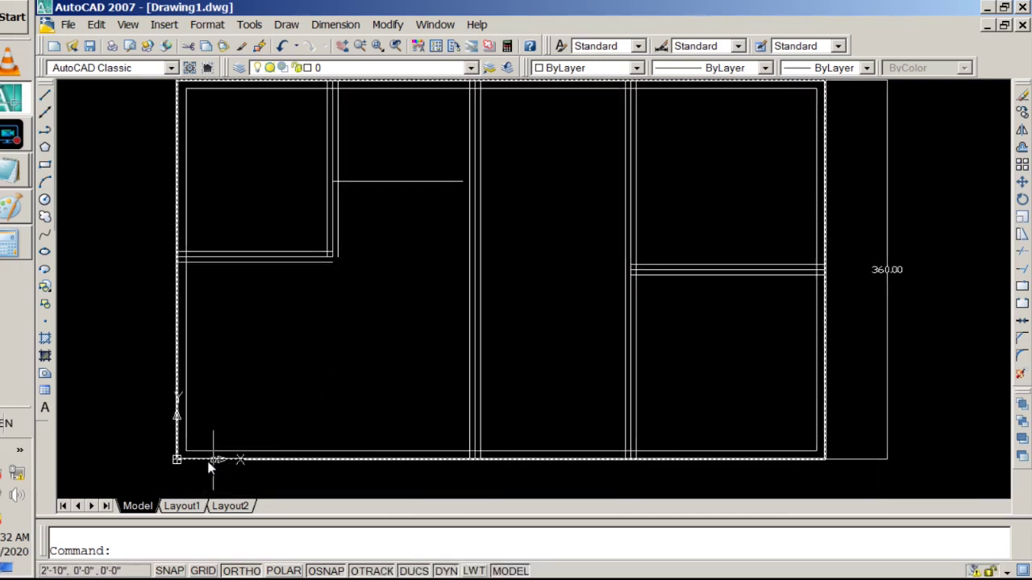
pyautogui.click(45, 95)
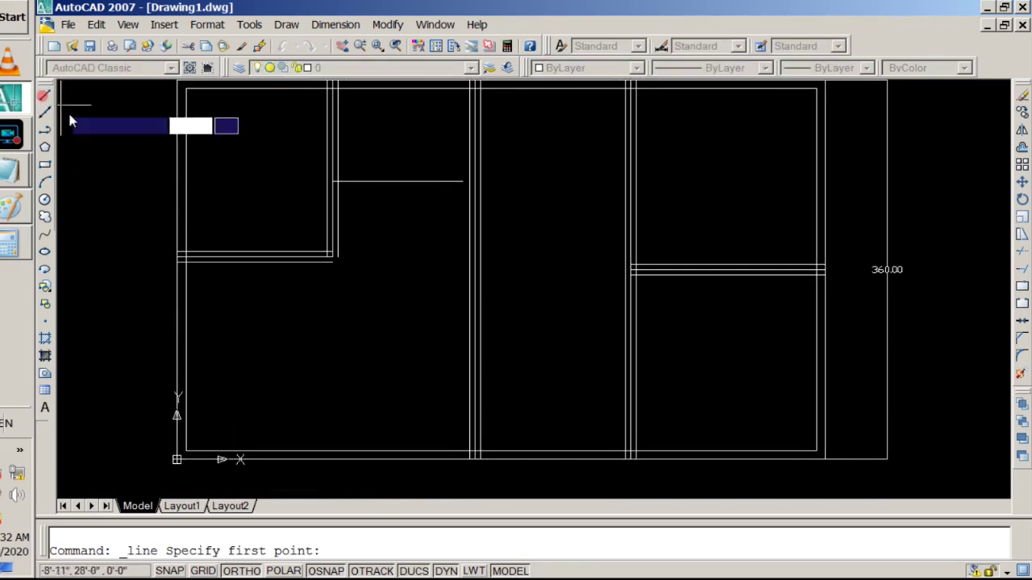
pyautogui.click(178, 459)
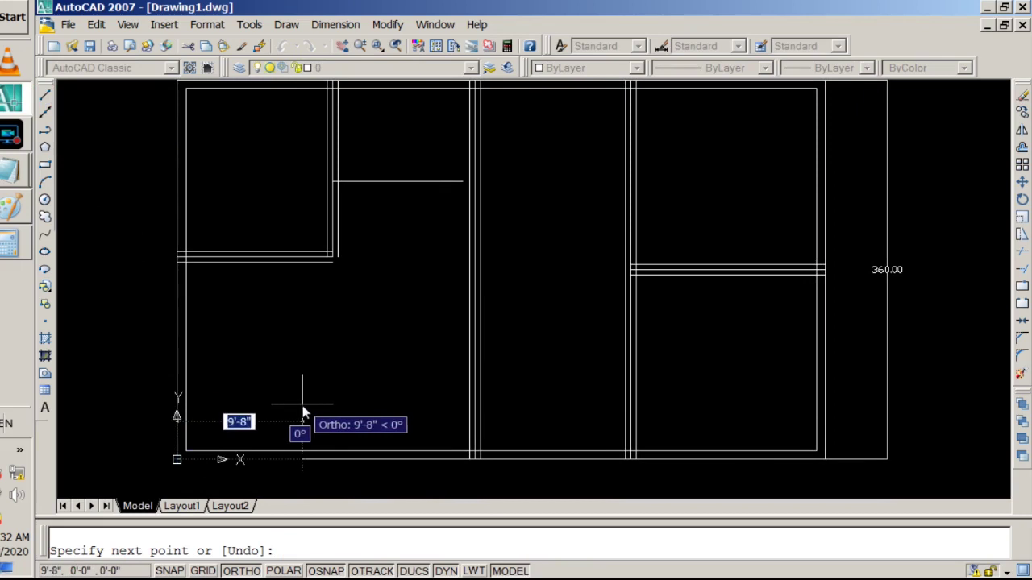
pyautogui.write("6'")
pyautogui.press('Return')
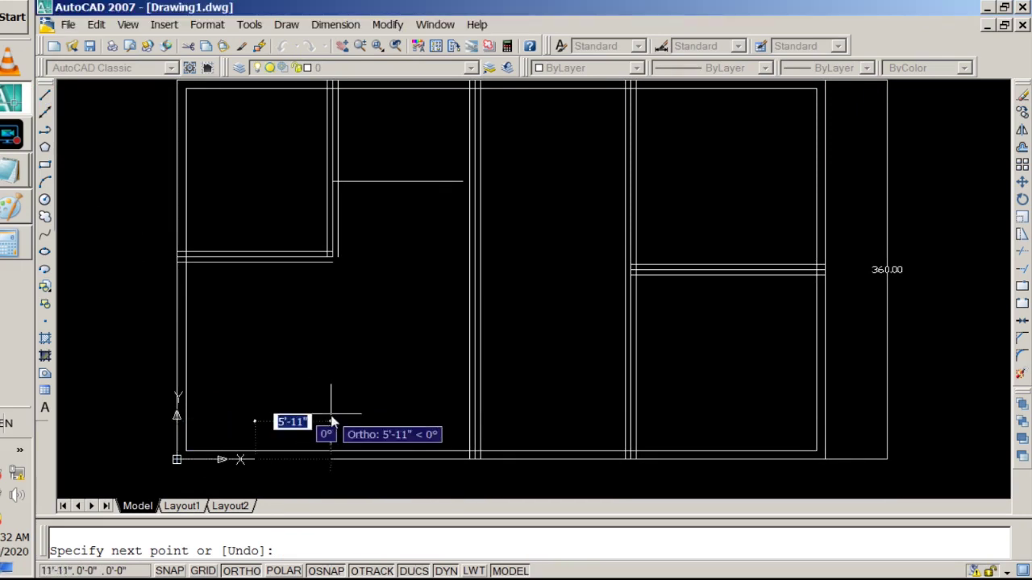
pyautogui.write("4'")
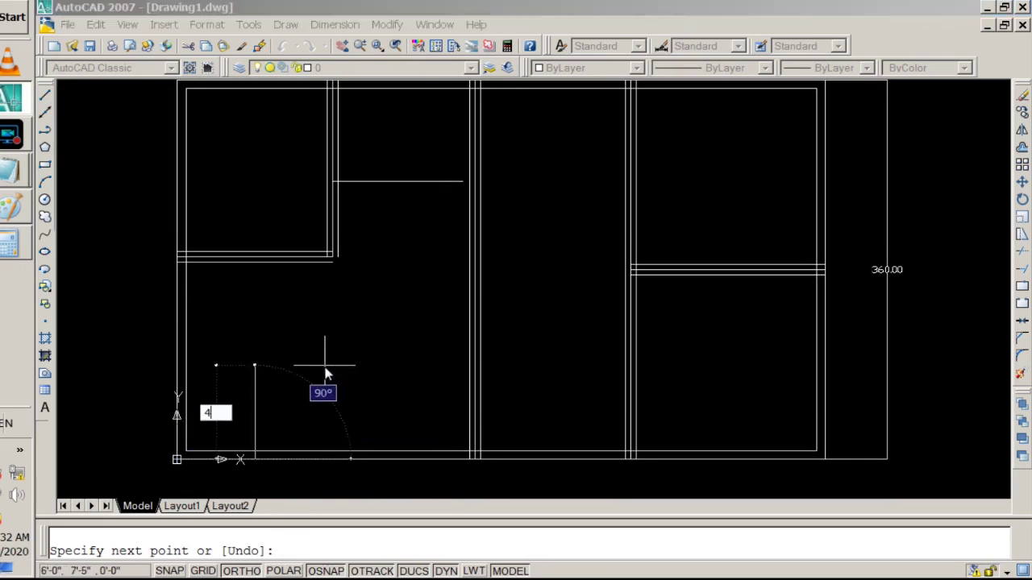
pyautogui.press('Return')
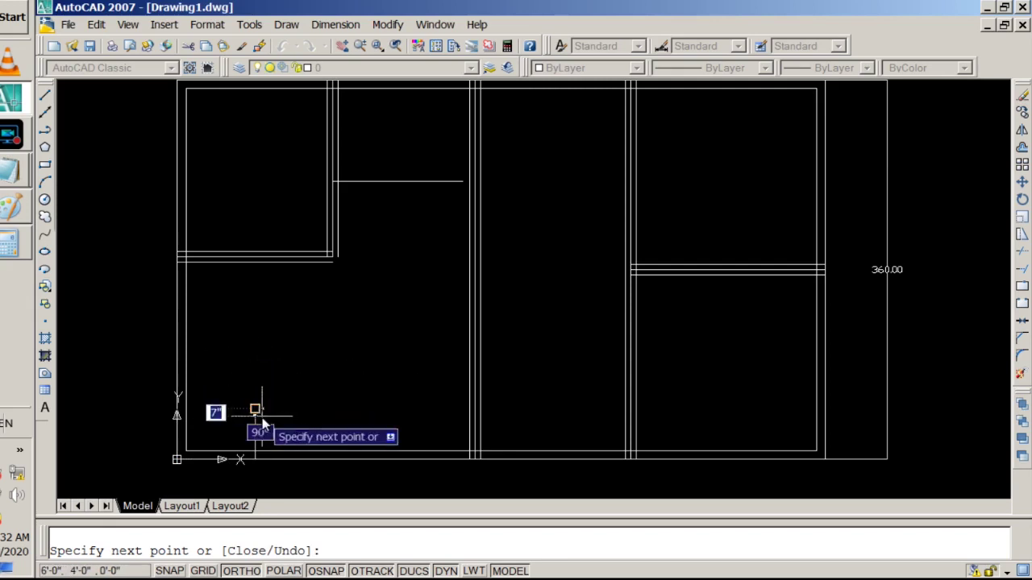
pyautogui.click(194, 407)
pyautogui.press('Return')
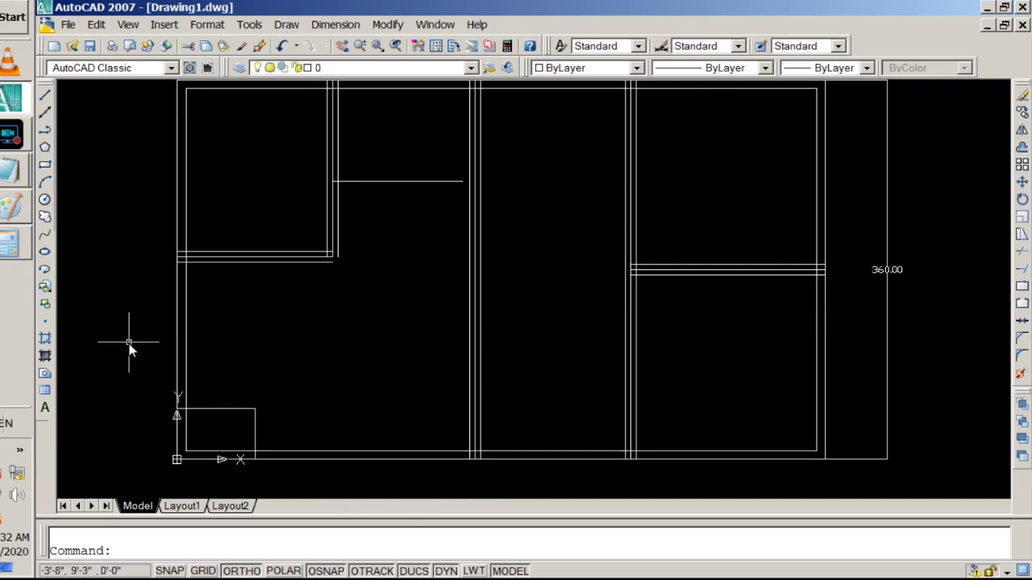
# Draw another line with 5 and 4' segments, then window-select the stray vertical line.
pyautogui.write('lin')
pyautogui.press('Return')
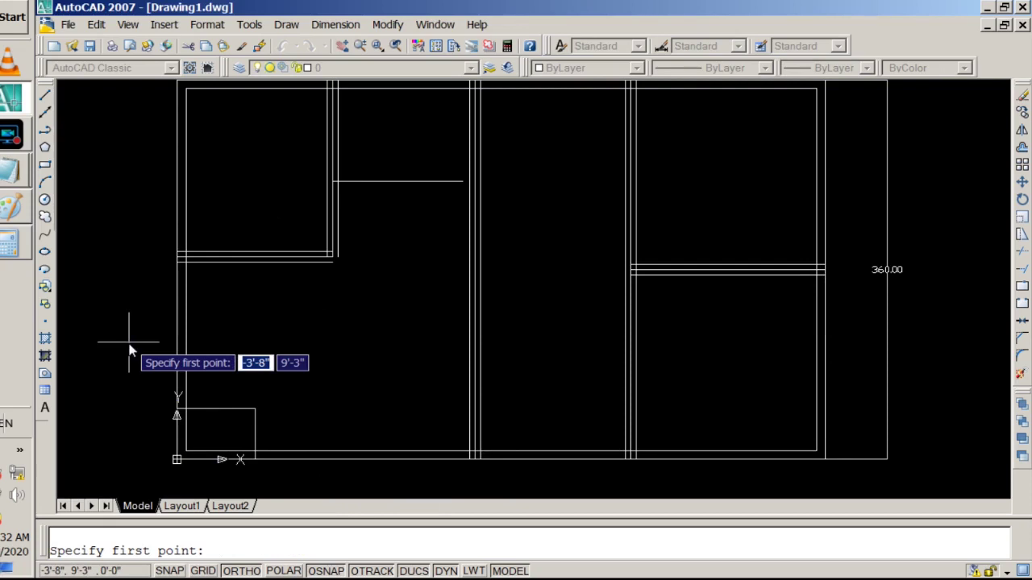
pyautogui.click(255, 457)
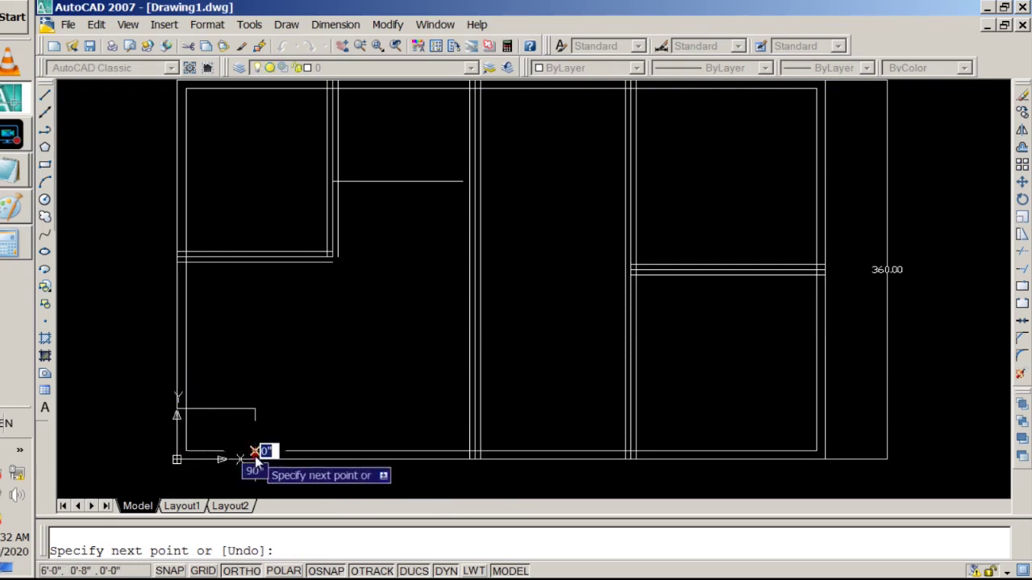
pyautogui.write('5')
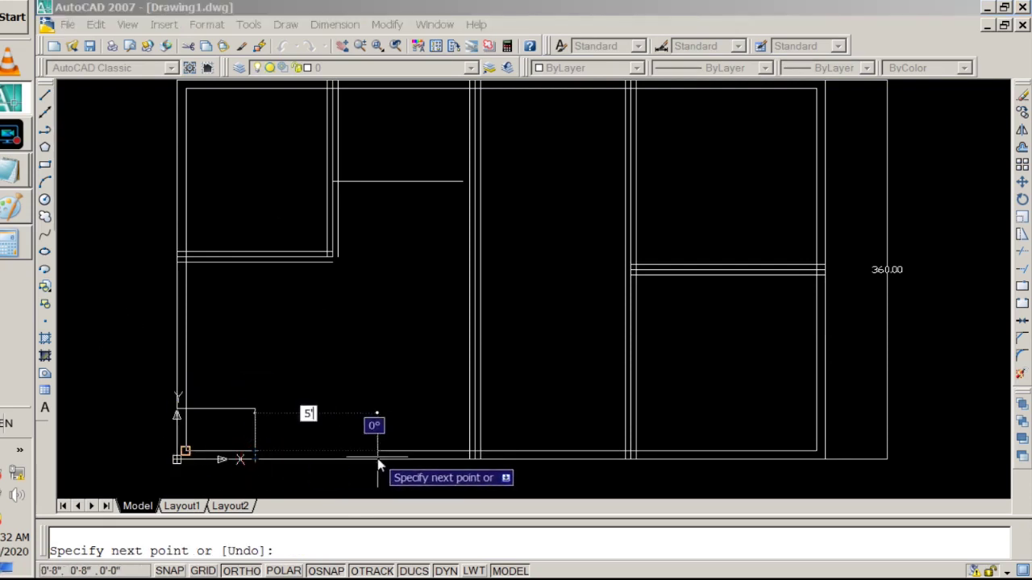
pyautogui.press('Return')
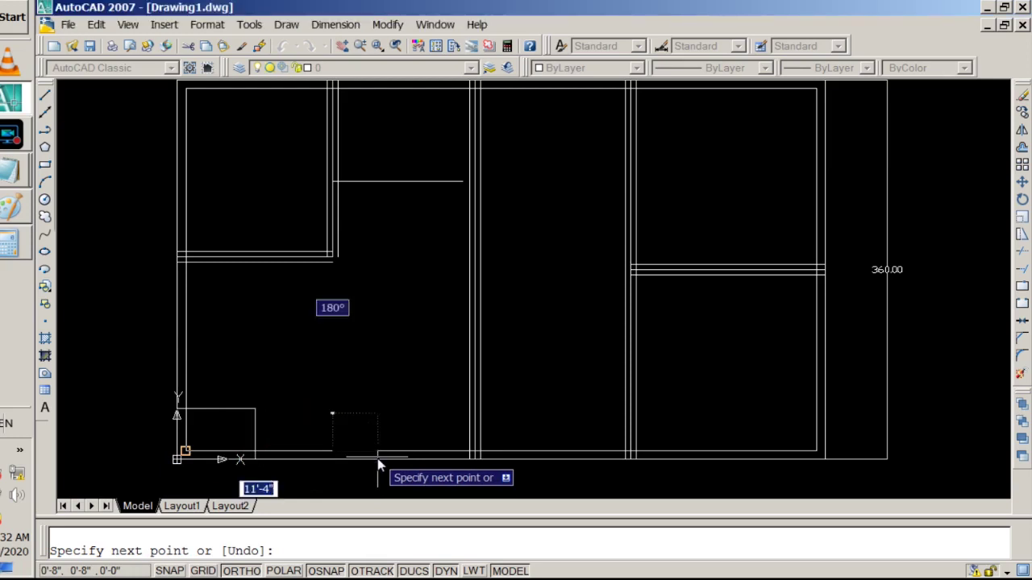
pyautogui.write('4')
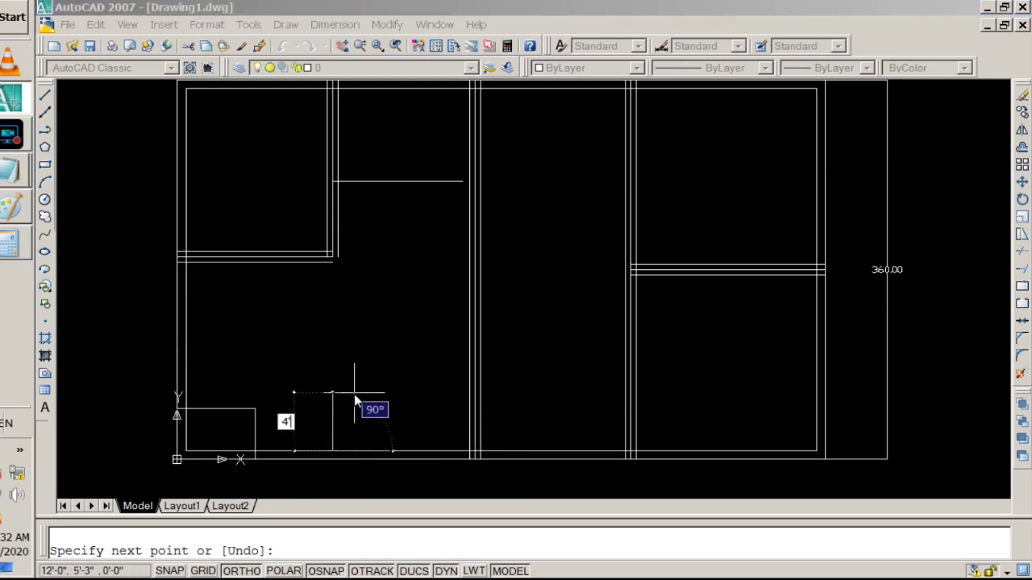
pyautogui.press('Return')
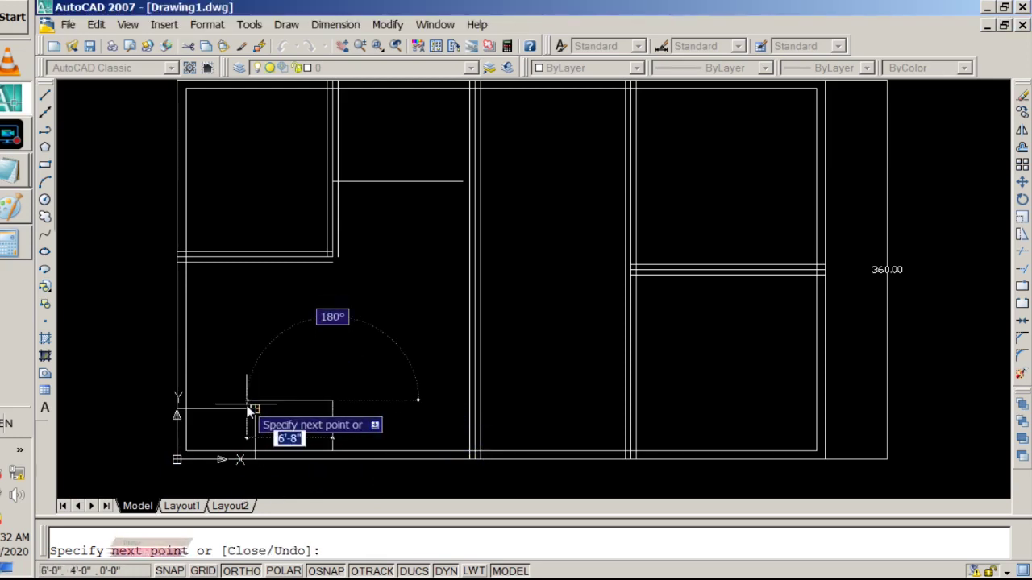
pyautogui.press('Escape')
pyautogui.click(355, 399)
pyautogui.click(306, 428)
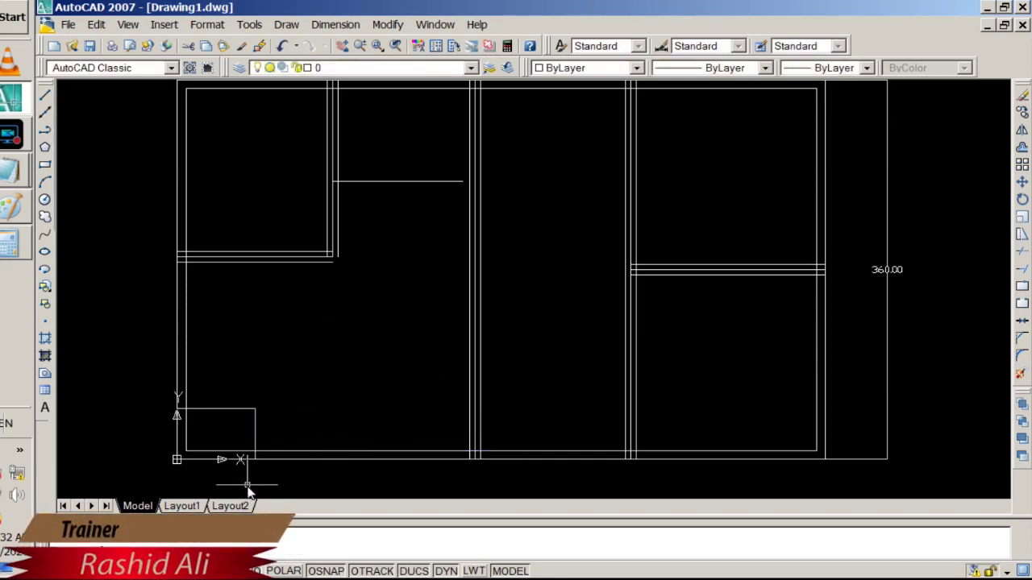
# Draw a 4' line up from the bottom wall joining the first box's top corner.
pyautogui.scroll(4, 248, 485)
pyautogui.click(44, 95)
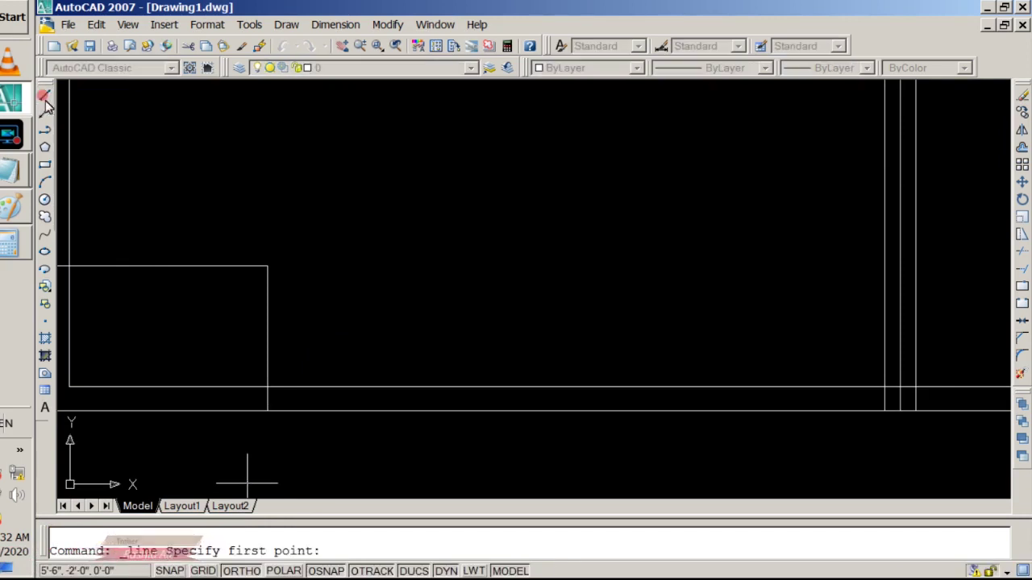
pyautogui.click(269, 411)
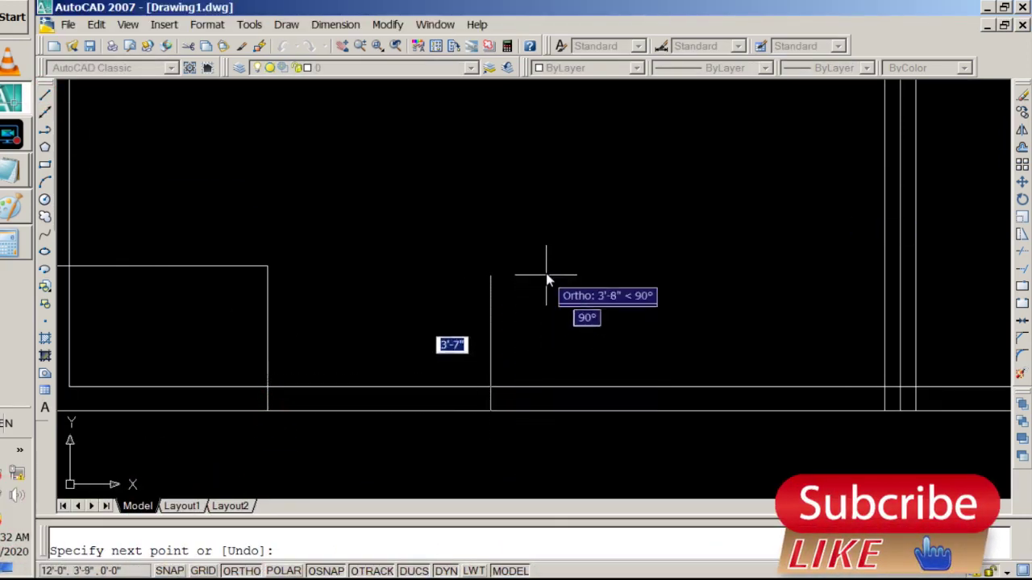
pyautogui.write('4')
pyautogui.press('Return')
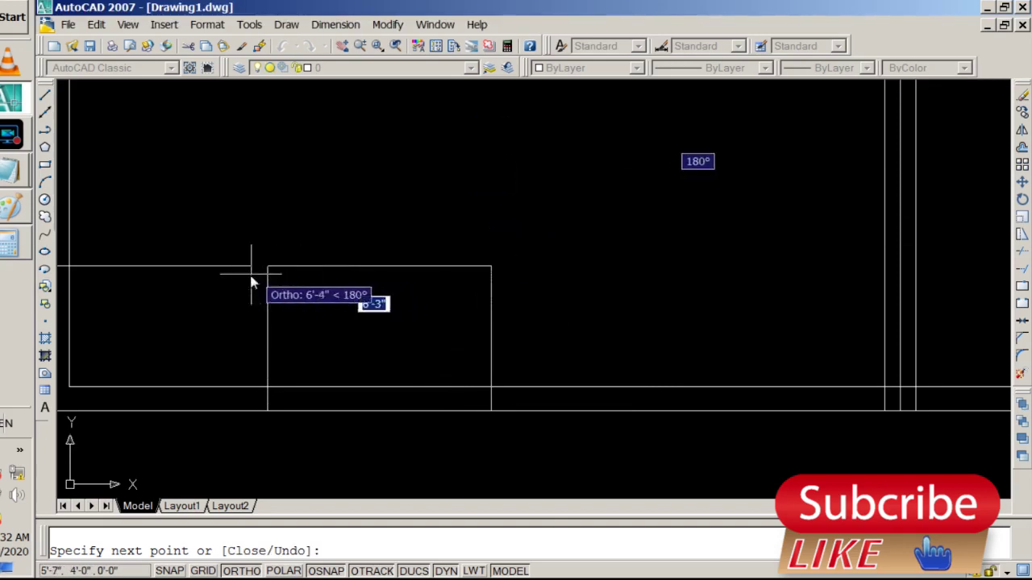
pyautogui.click(268, 266)
pyautogui.press('Return')
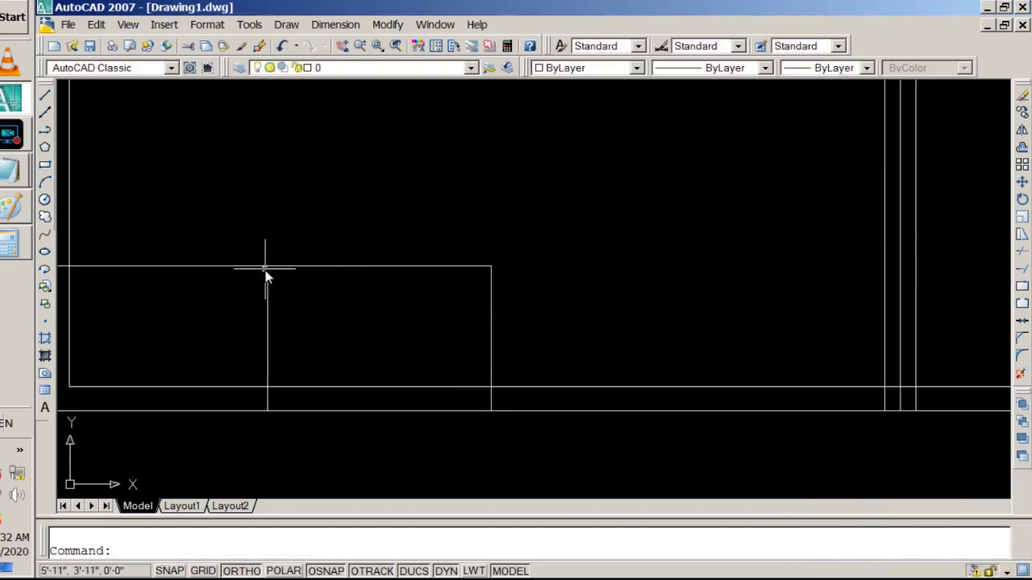
# Zoom and pan so the whole floor plan is centred in view.
pyautogui.scroll(-3, 355, 227)
pyautogui.scroll(-2, 405, 191)
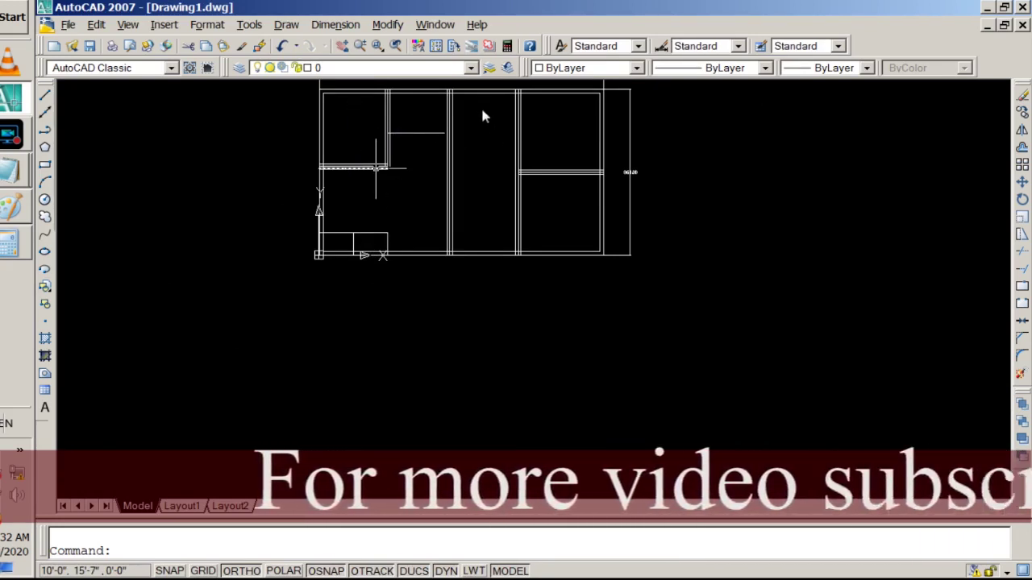
pyautogui.scroll(3, 427, 147)
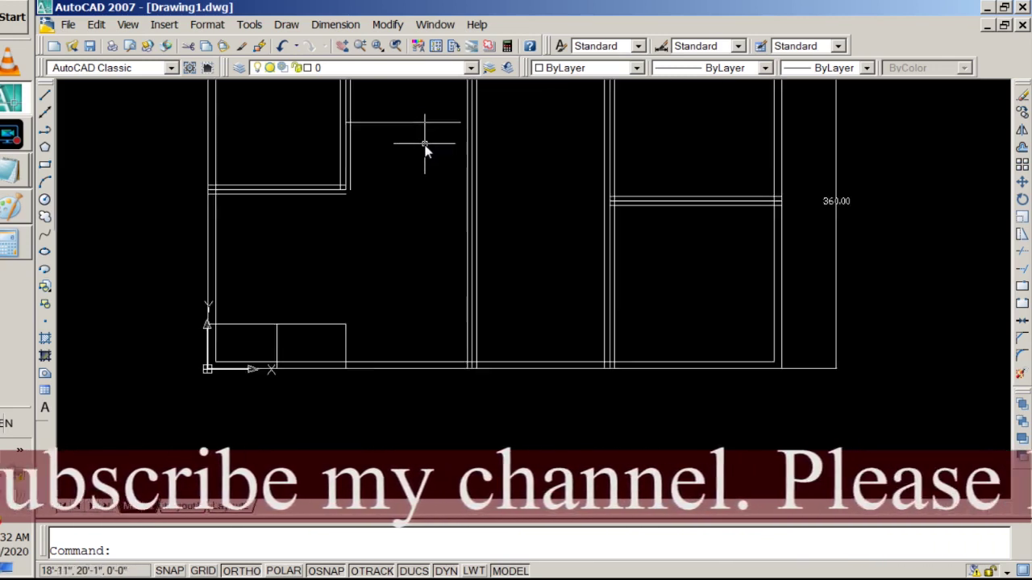
pyautogui.scroll(2, 415, 177)
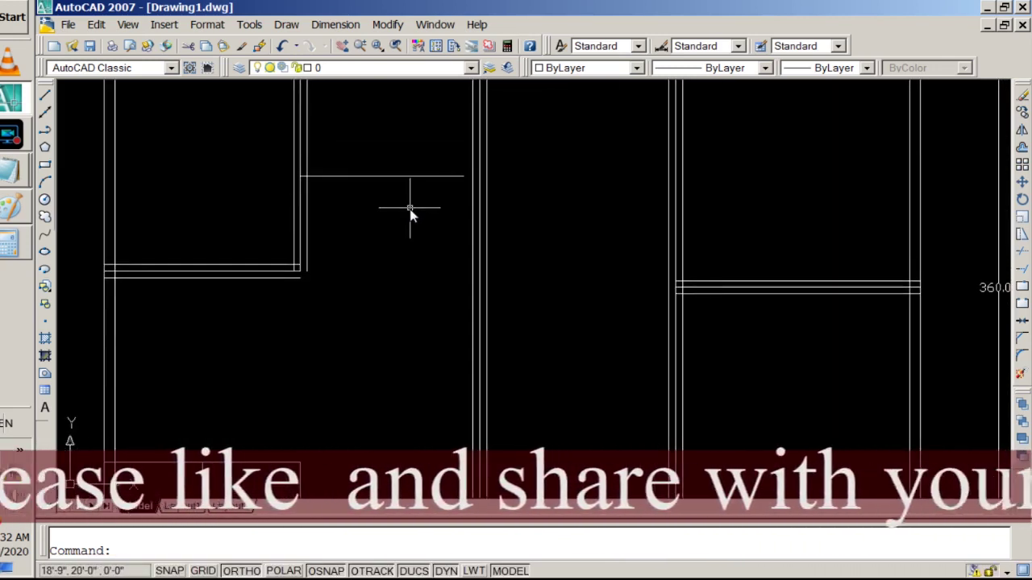
pyautogui.scroll(-2, 410, 211)
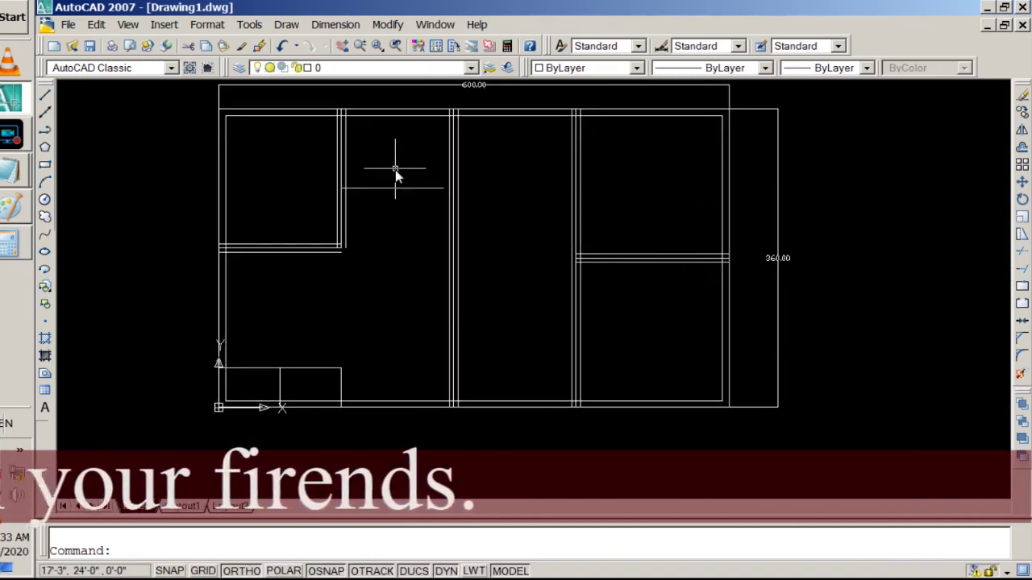
pyautogui.moveTo(398, 137); pyautogui.dragTo(397, 164, button='middle')
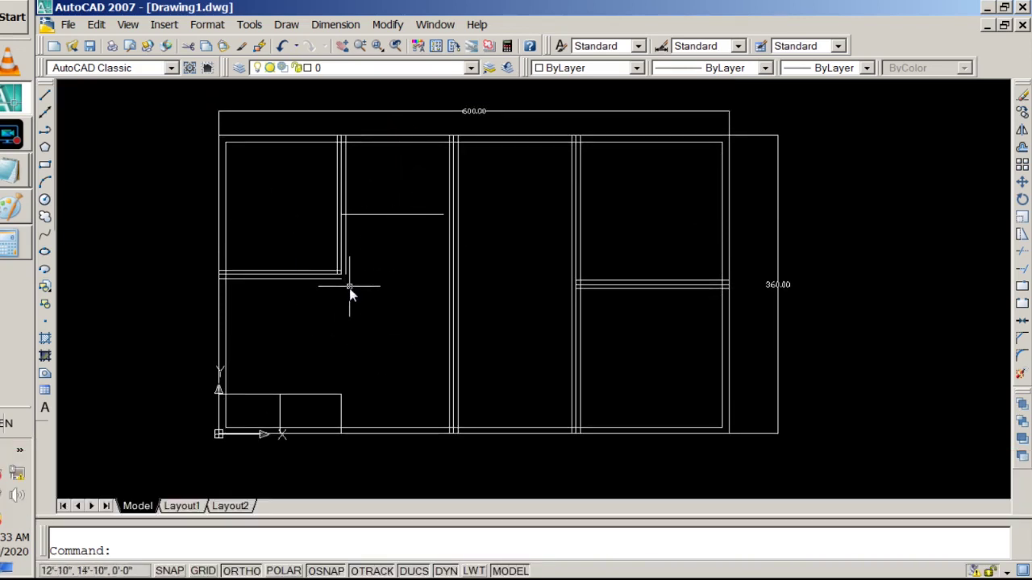
pyautogui.moveTo(403, 173); pyautogui.dragTo(393, 193, button='middle')
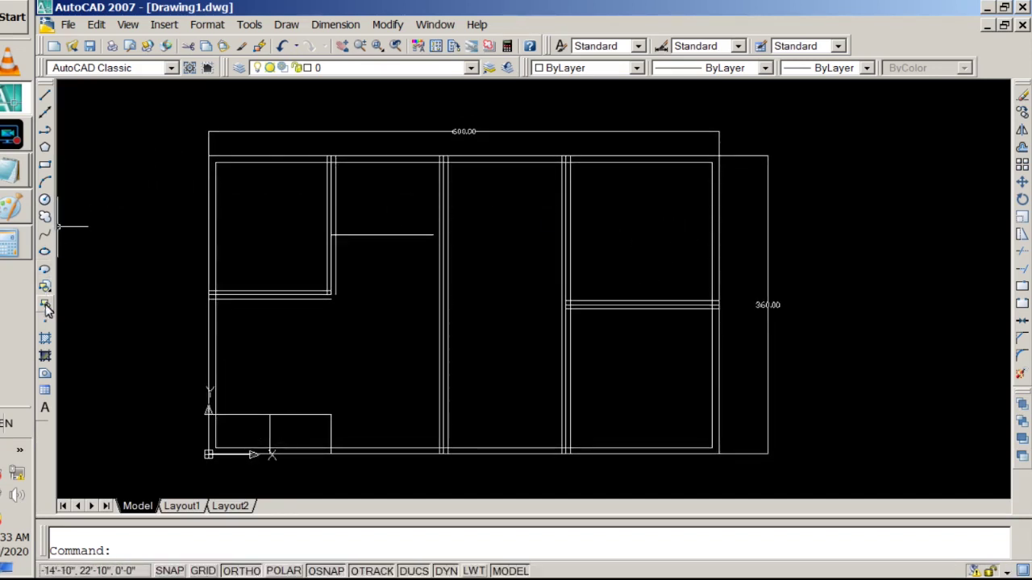
# Place a 'Master Room' MTEXT label in the upper-right room with 1' text height.
pyautogui.click(46, 409)
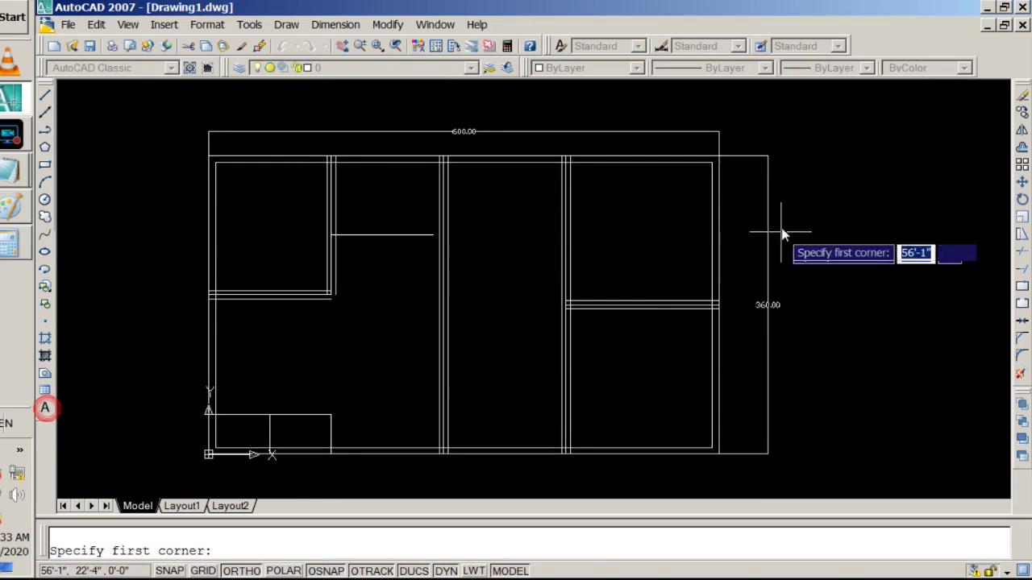
pyautogui.click(615, 227)
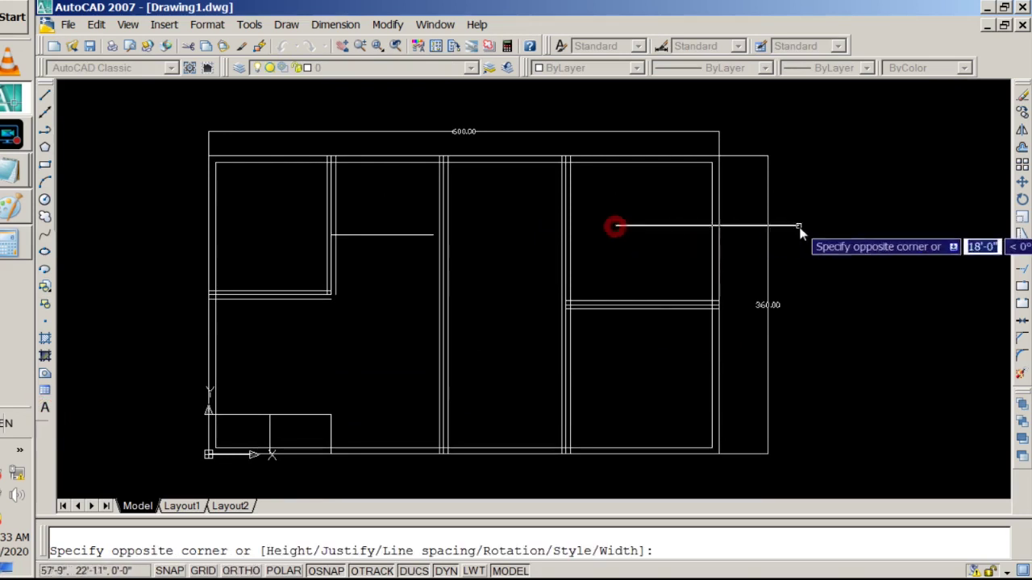
pyautogui.click(700, 251)
pyautogui.write('Master Room')
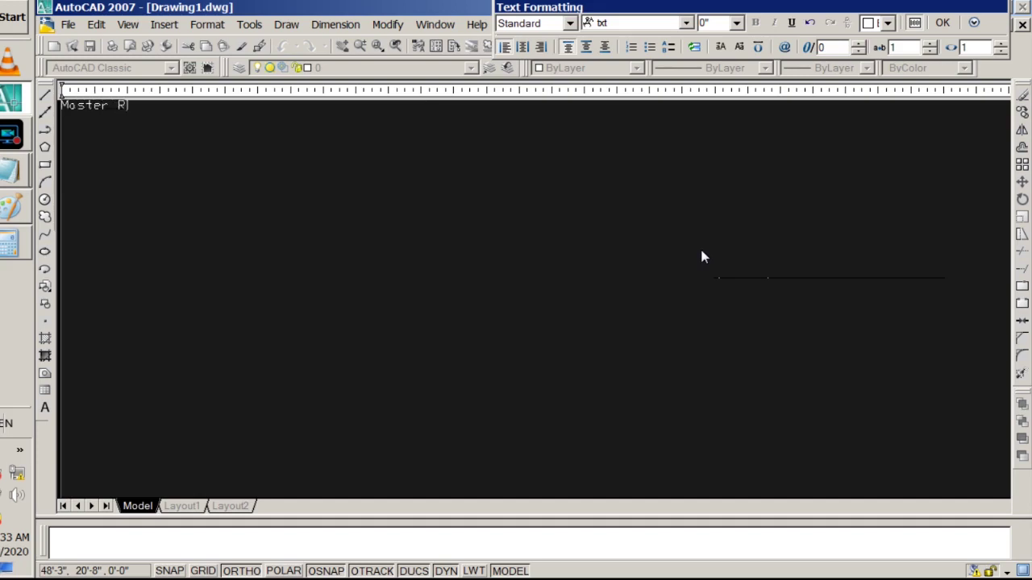
pyautogui.tripleClick(297, 163)
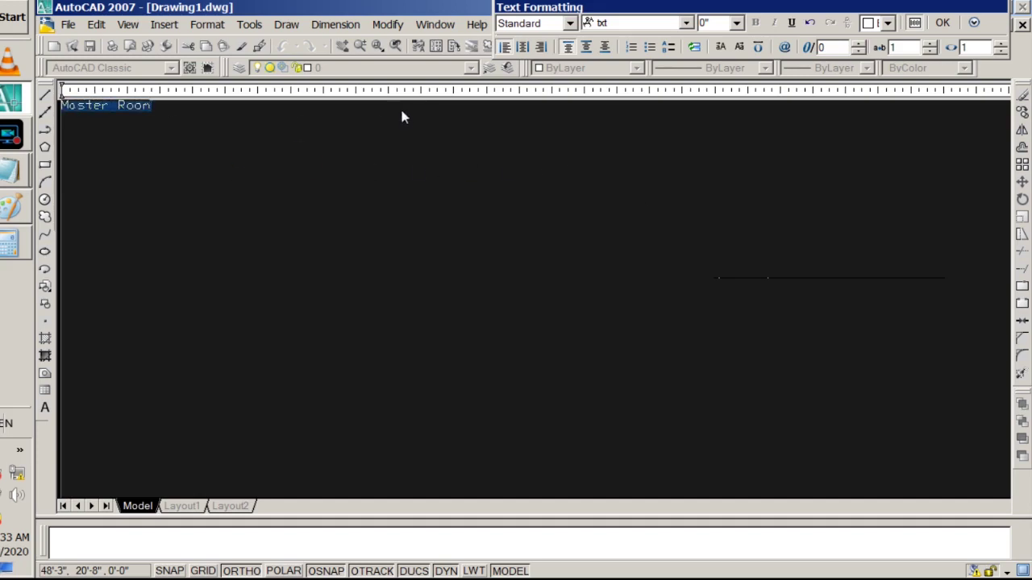
pyautogui.write('12')
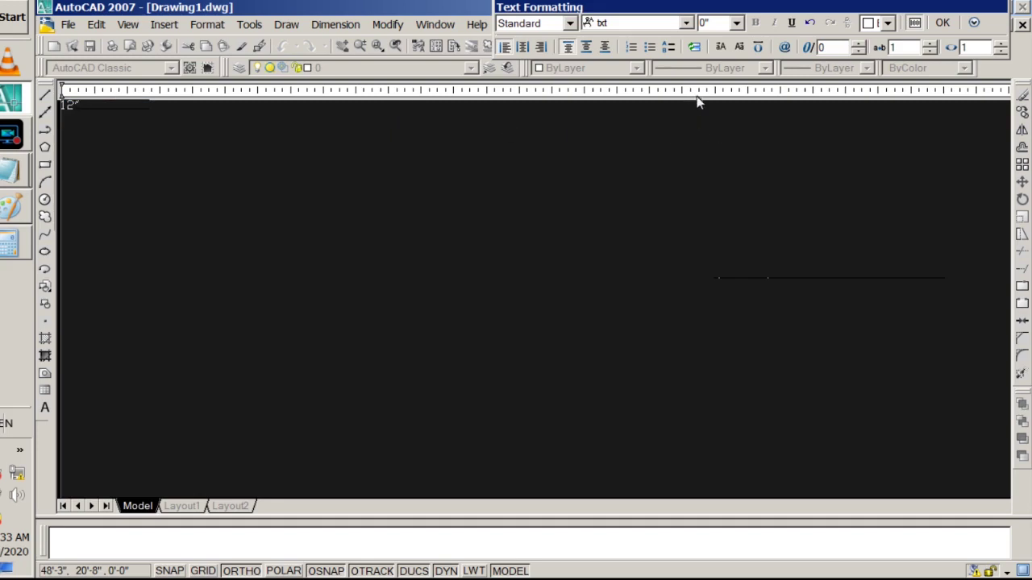
pyautogui.write("'")
pyautogui.hotkey('ctrl', 'z')
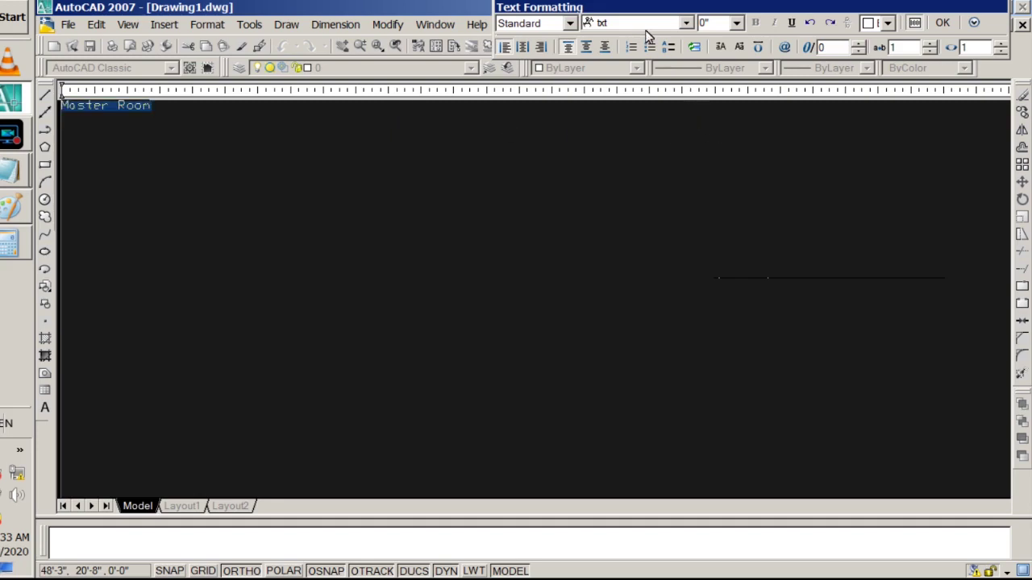
pyautogui.click(713, 28)
pyautogui.write("1'")
pyautogui.press('Return')
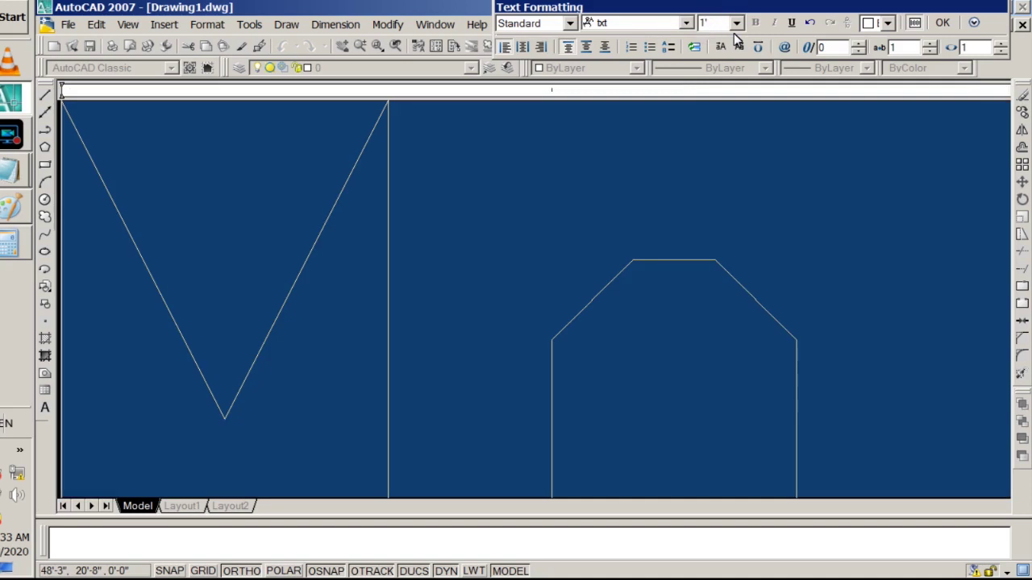
pyautogui.click(950, 27)
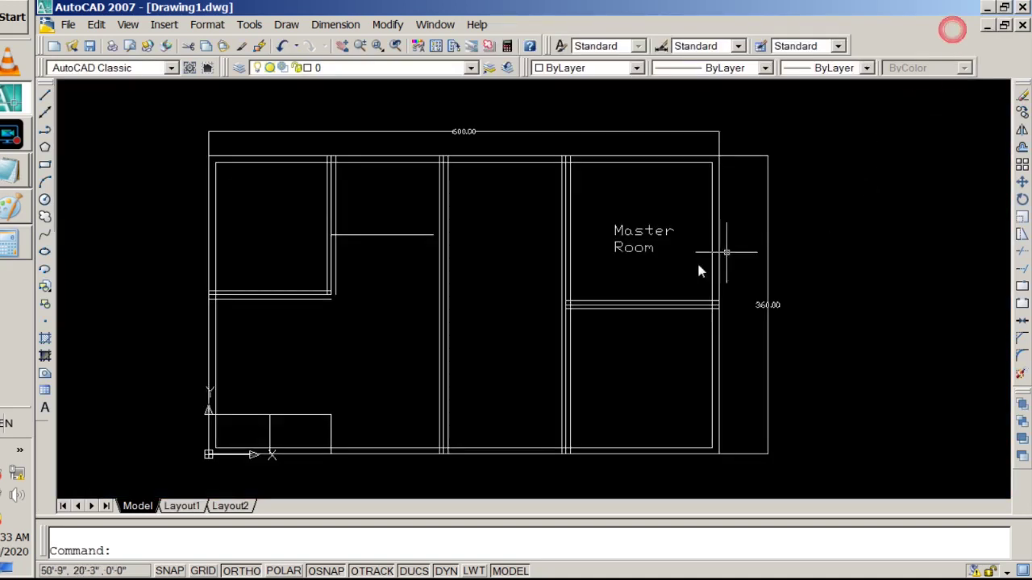
# Start a COPY of the Master Room label, then cancel before placing it.
pyautogui.click(652, 236)
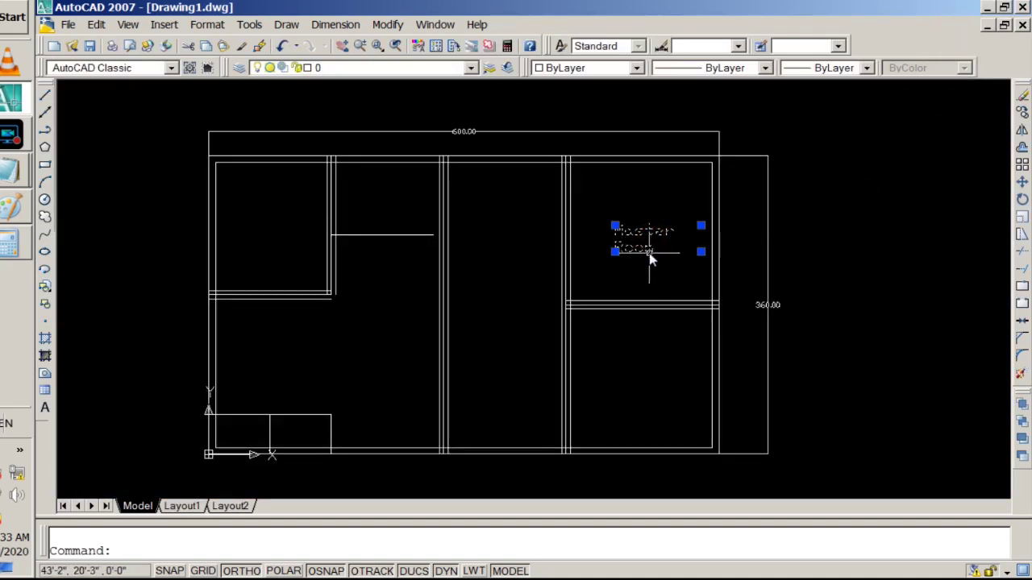
pyautogui.press('Escape')
pyautogui.write('copy')
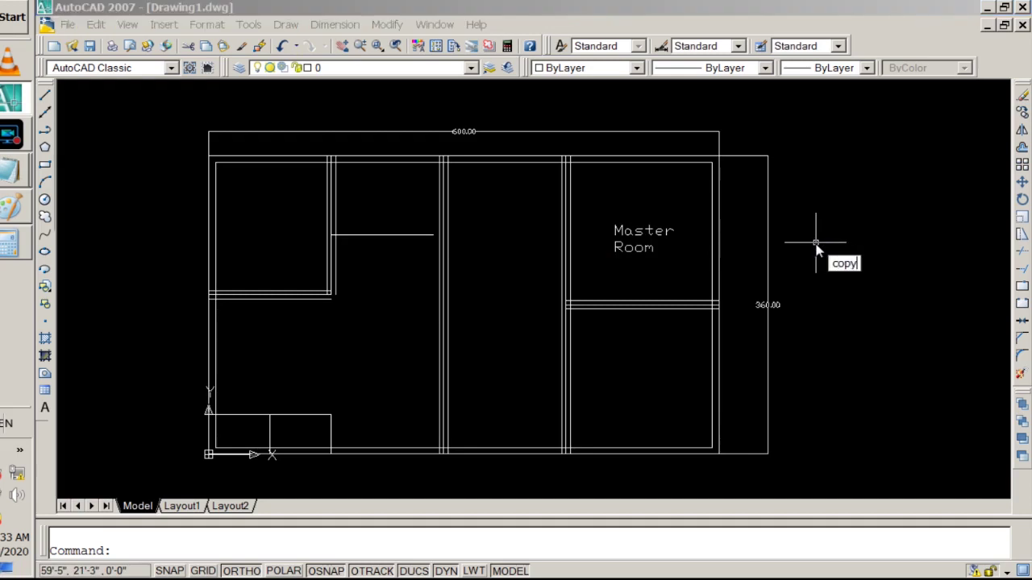
pyautogui.press('Return')
pyautogui.click(630, 234)
pyautogui.press('Return')
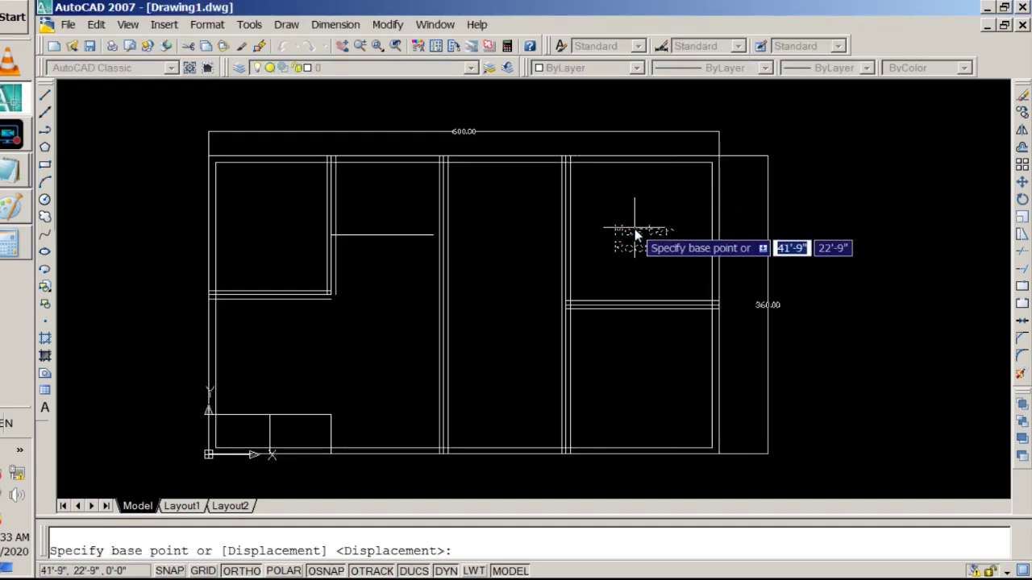
pyautogui.click(632, 258)
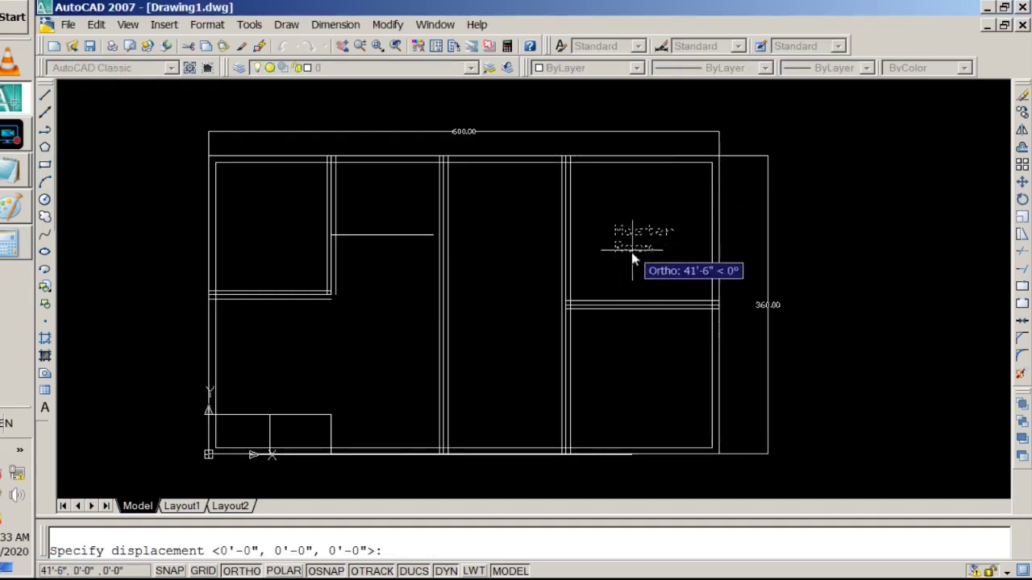
pyautogui.press('Escape')
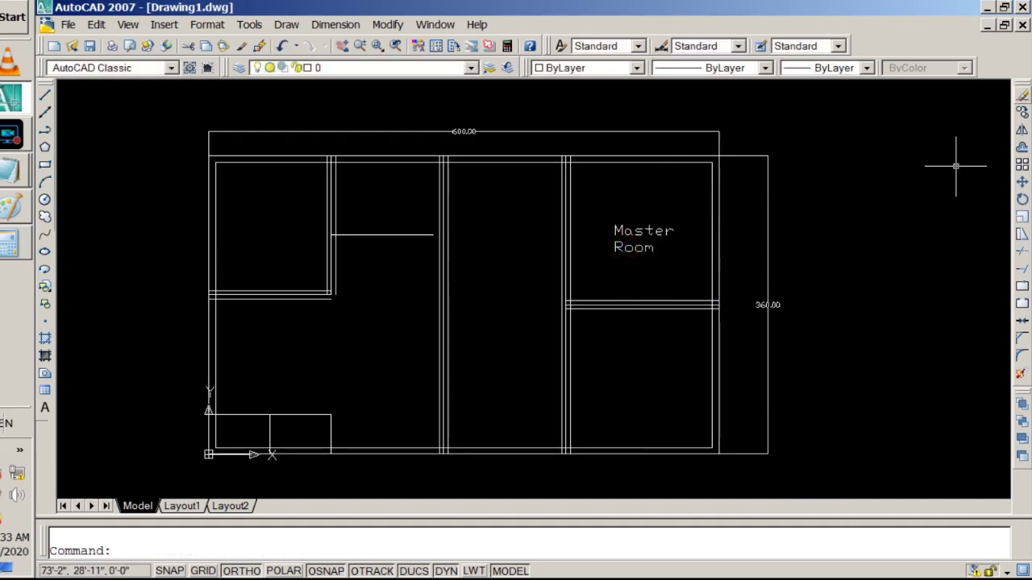
# Copy the Master Room label into the lower-right and upper-left rooms.
pyautogui.click(1021, 116)
pyautogui.click(617, 233)
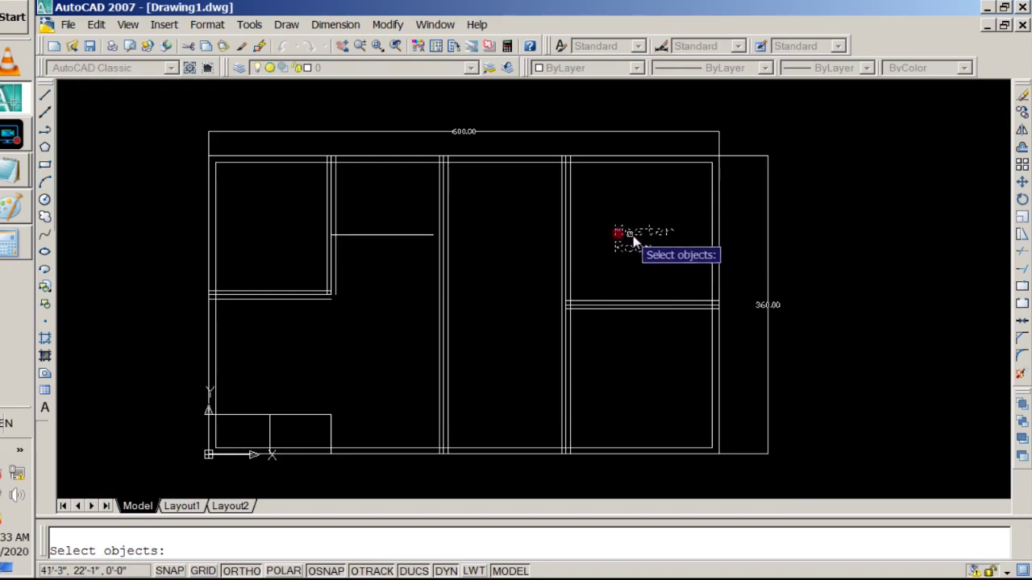
pyautogui.press('Return')
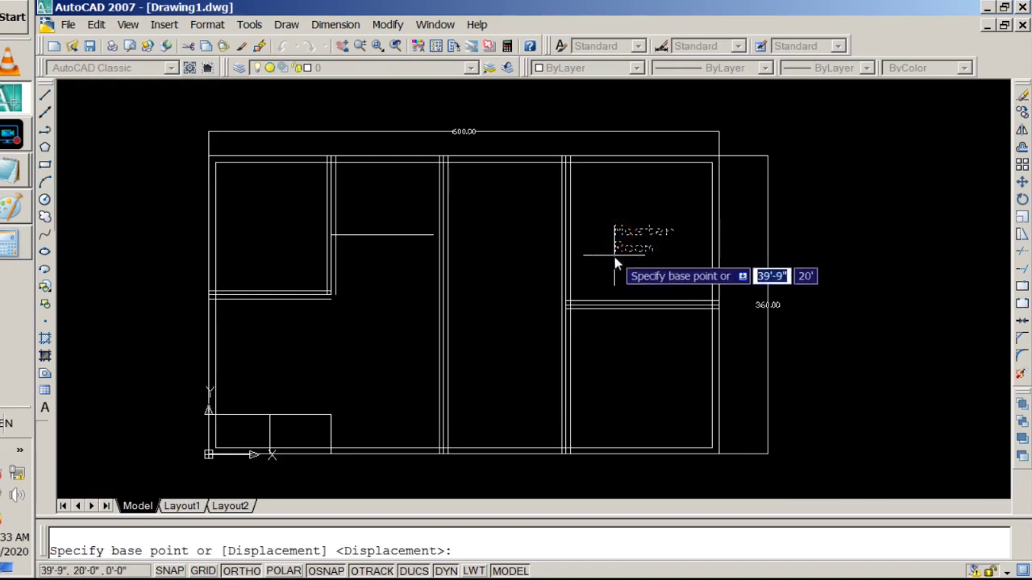
pyautogui.scroll(3, 619, 248)
pyautogui.scroll(3, 618, 249)
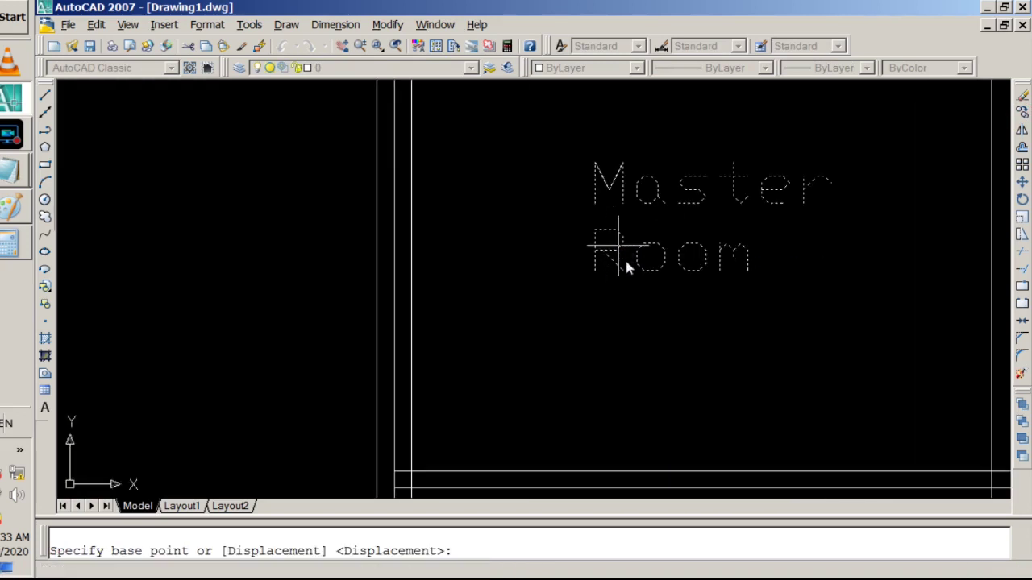
pyautogui.scroll(-5, 610, 270)
pyautogui.click(616, 260)
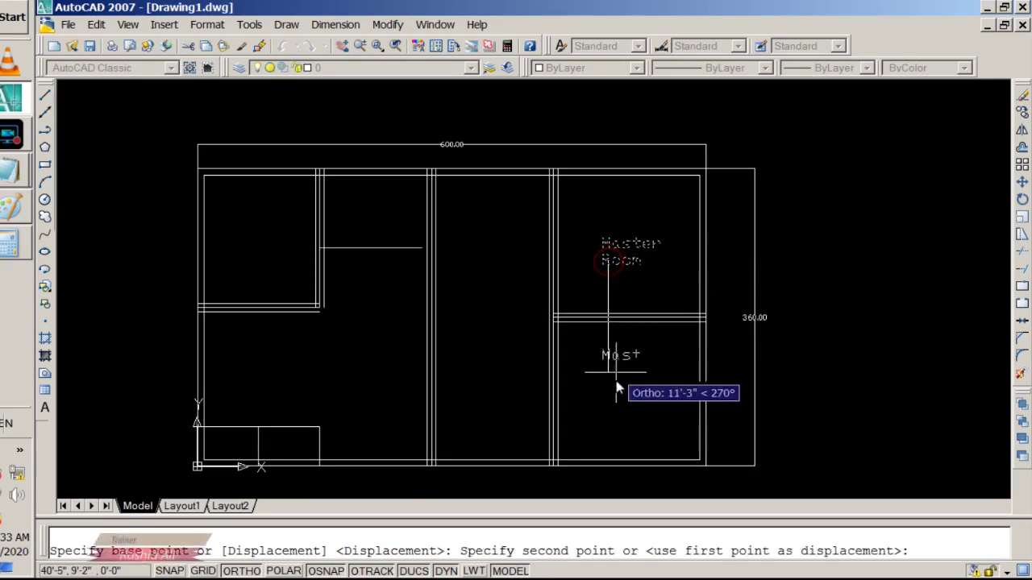
pyautogui.click(617, 401)
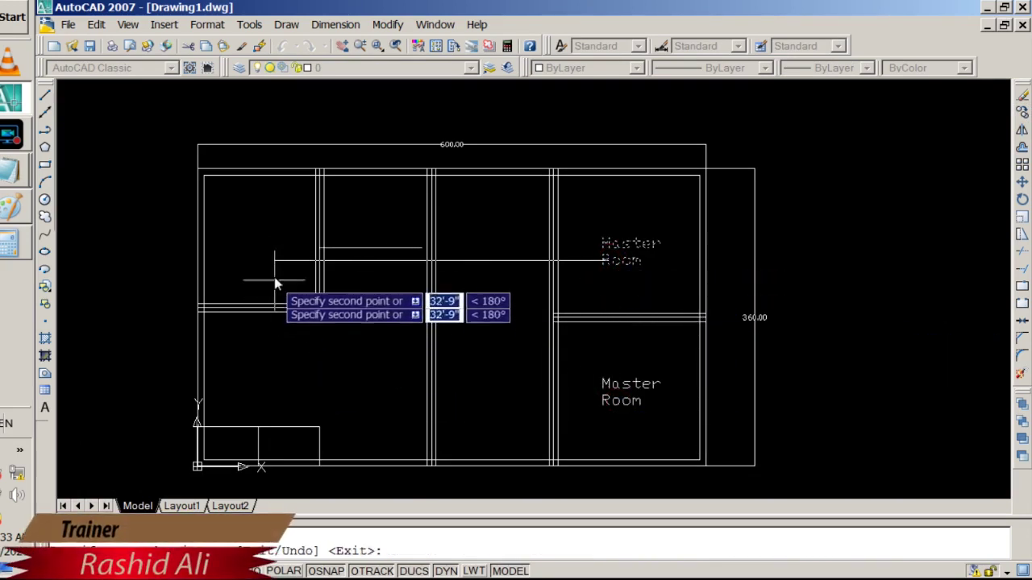
pyautogui.click(252, 266)
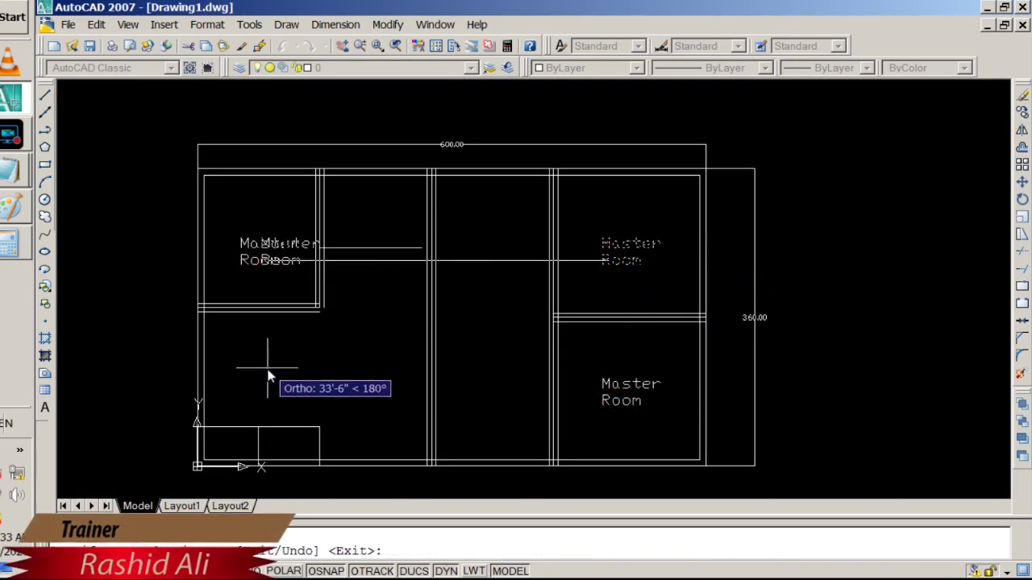
pyautogui.press('Return')
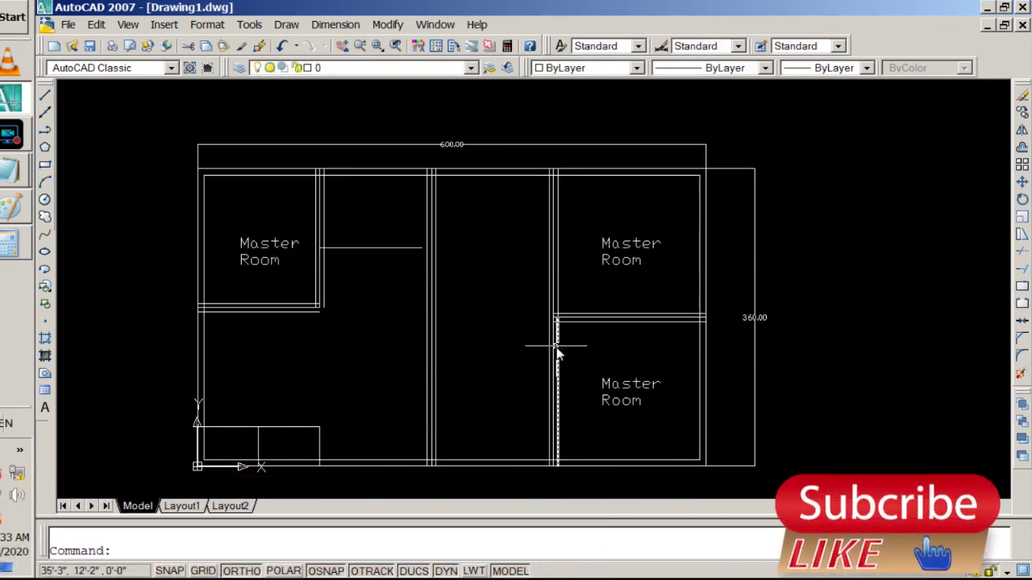
# With Ortho off, copy the label into the upper middle room and both bottom-left rooms.
pyautogui.click(1021, 113)
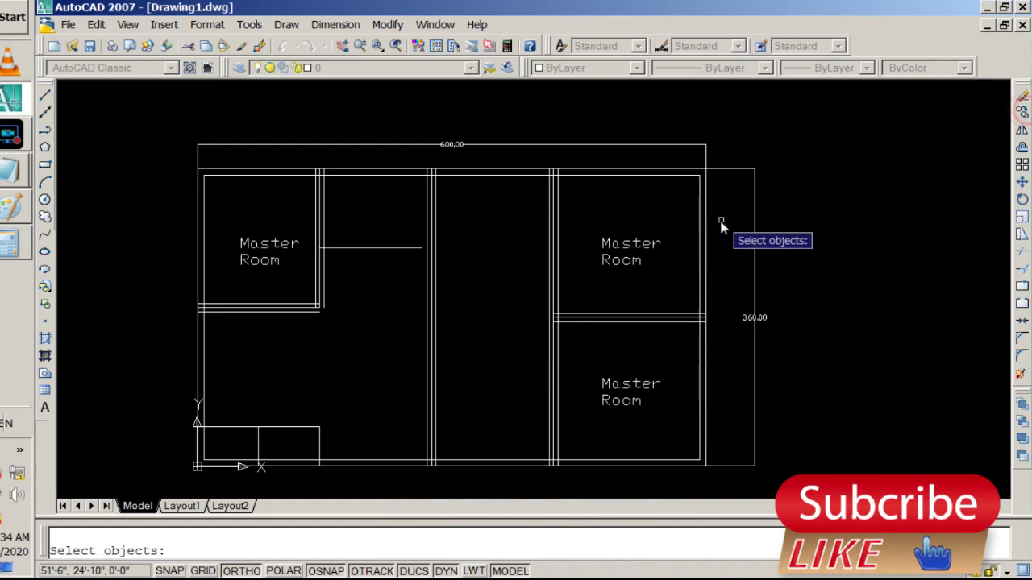
pyautogui.click(622, 254)
pyautogui.press('Return')
pyautogui.click(620, 251)
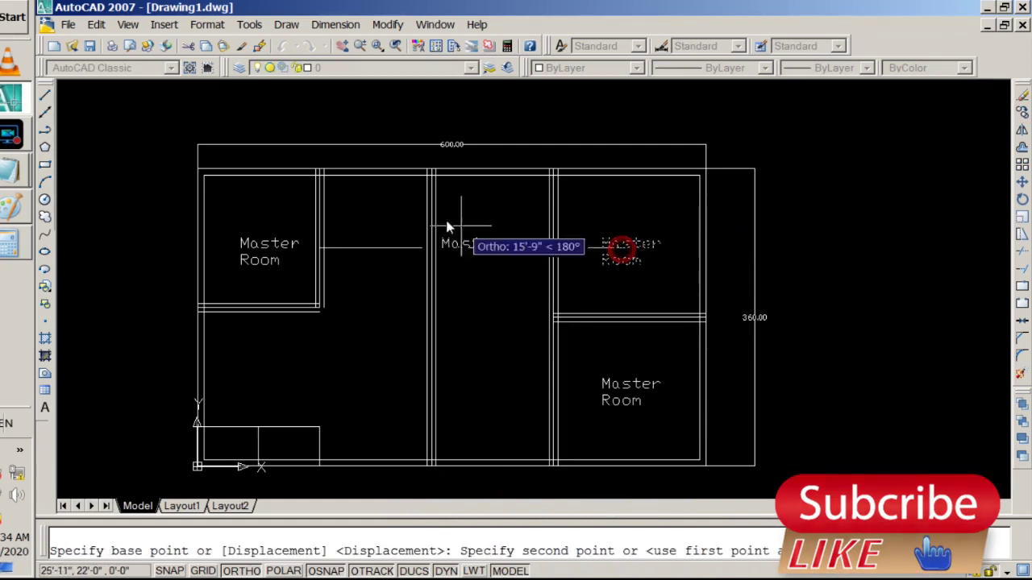
pyautogui.press('F8')
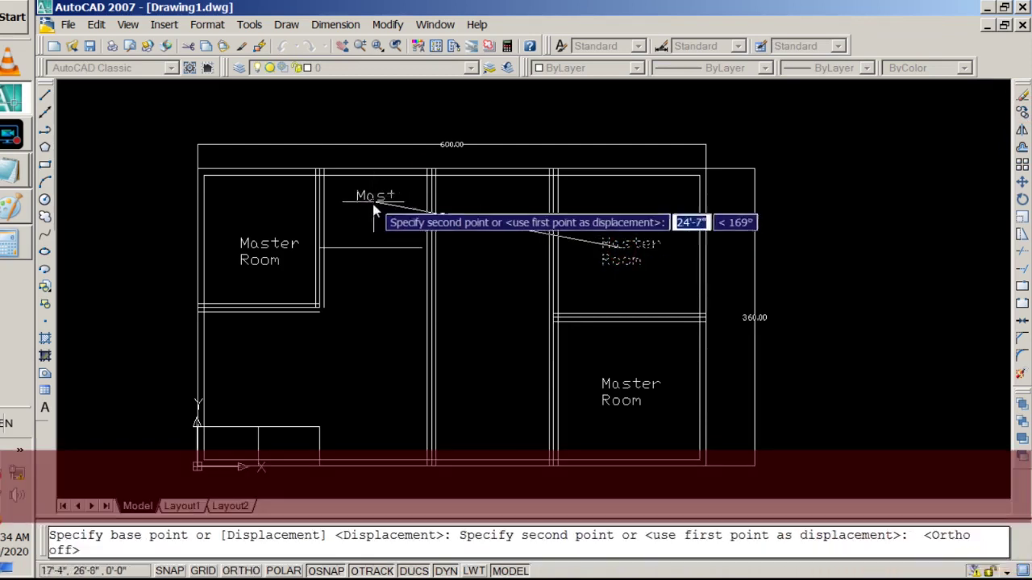
pyautogui.click(372, 211)
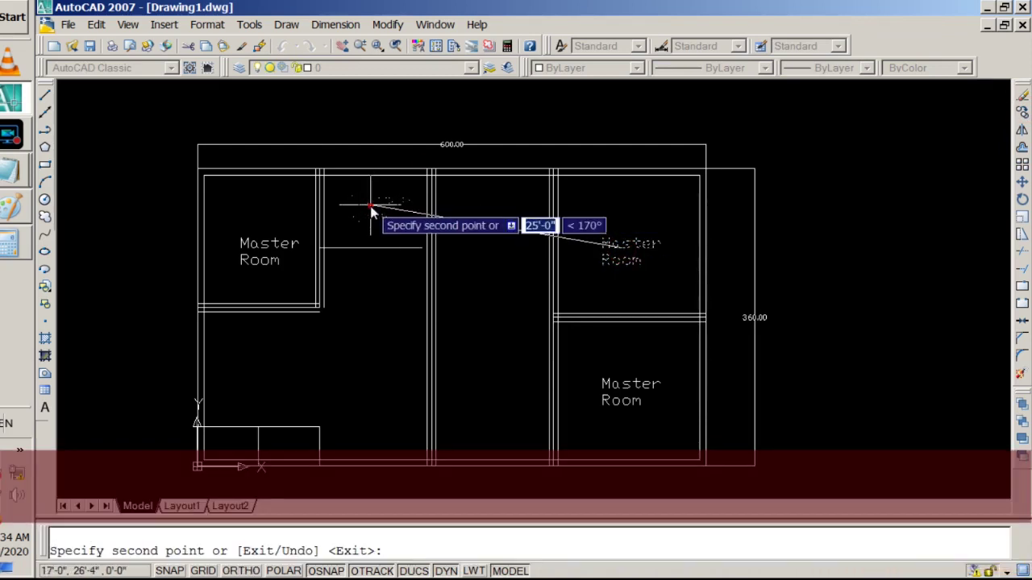
pyautogui.click(283, 449)
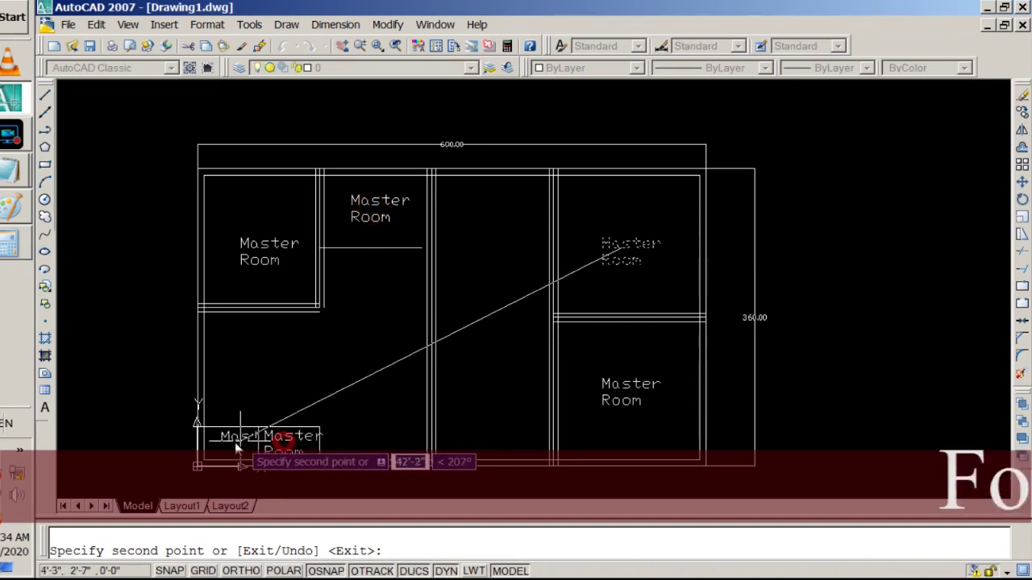
pyautogui.click(224, 451)
pyautogui.press('Return')
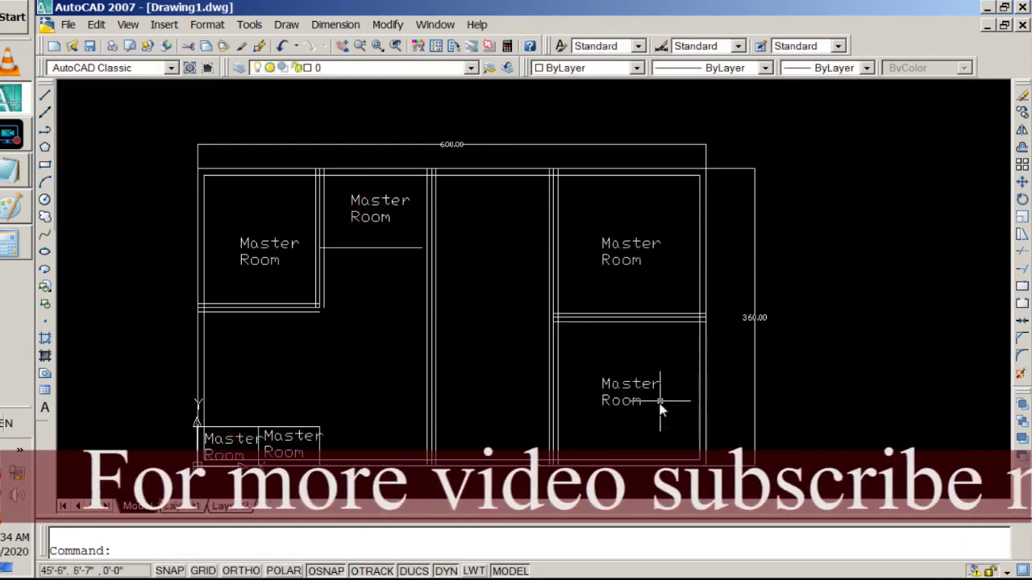
# Rename the lower-right label to Bed Room and the upper-middle label to kitchen.
pyautogui.doubleClick(631, 395)
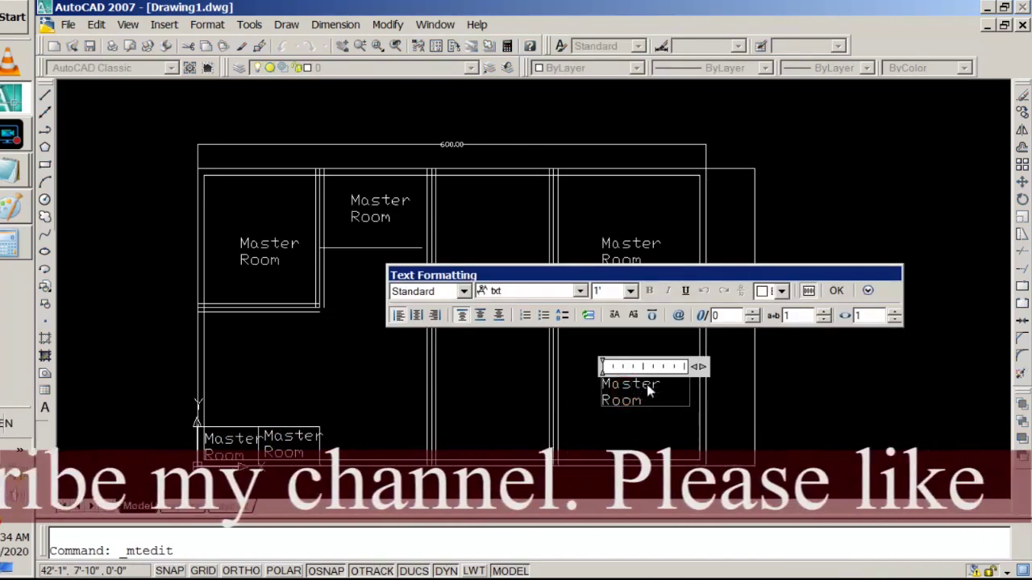
pyautogui.doubleClick(657, 384)
pyautogui.write('Bed Room')
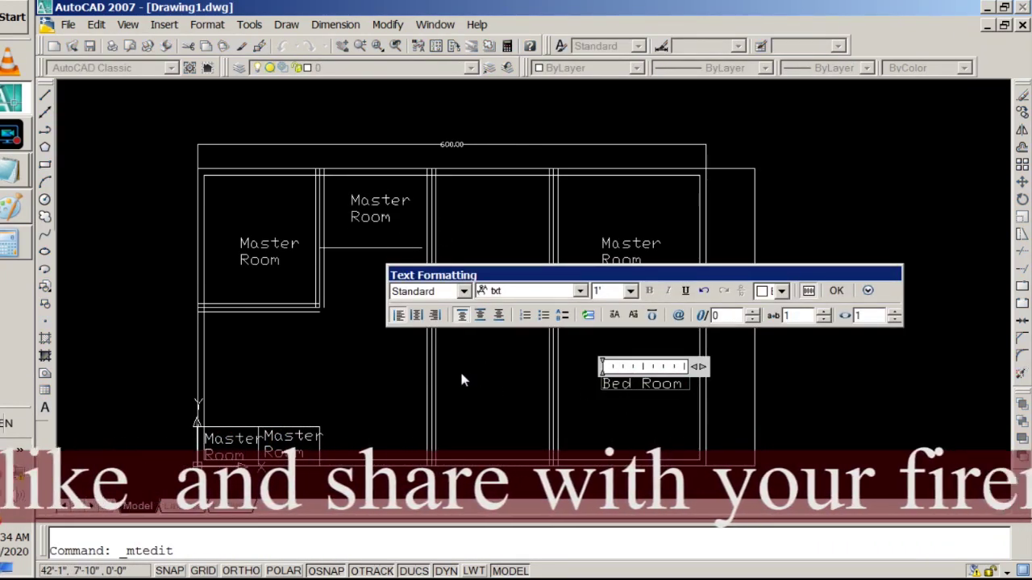
pyautogui.click(377, 203)
pyautogui.doubleClick(377, 203)
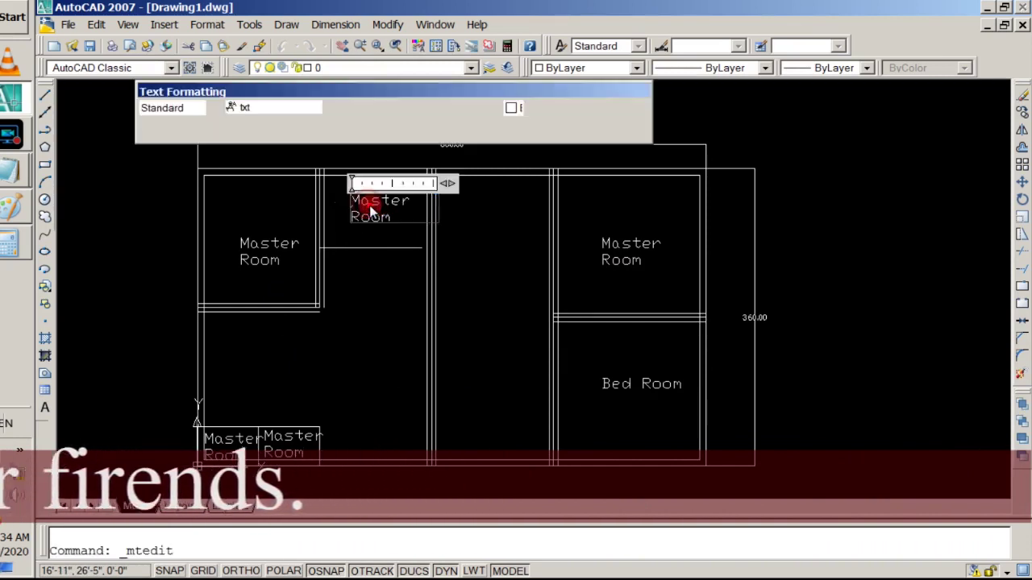
pyautogui.tripleClick(407, 218)
pyautogui.write('K')
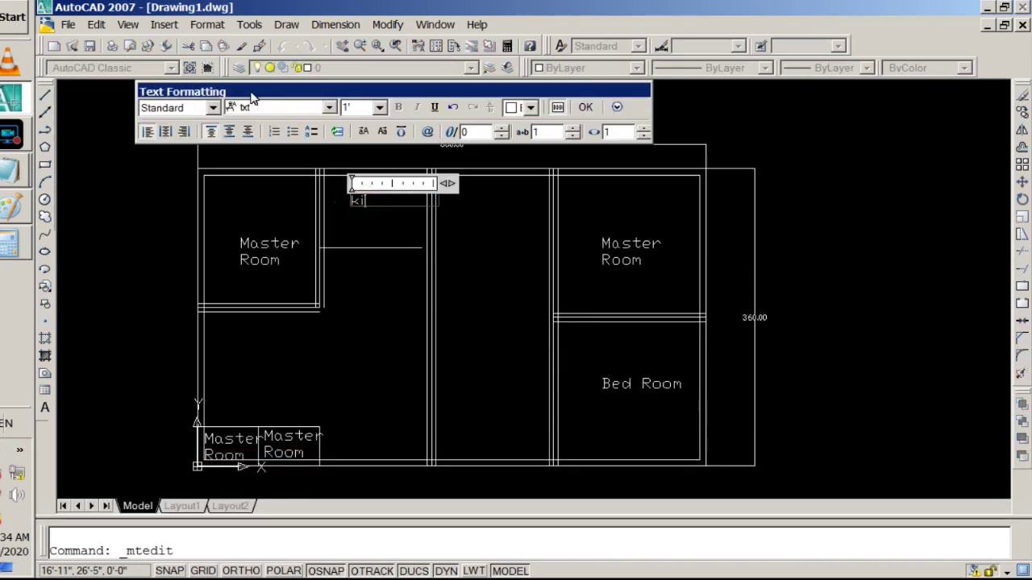
pyautogui.click(237, 266)
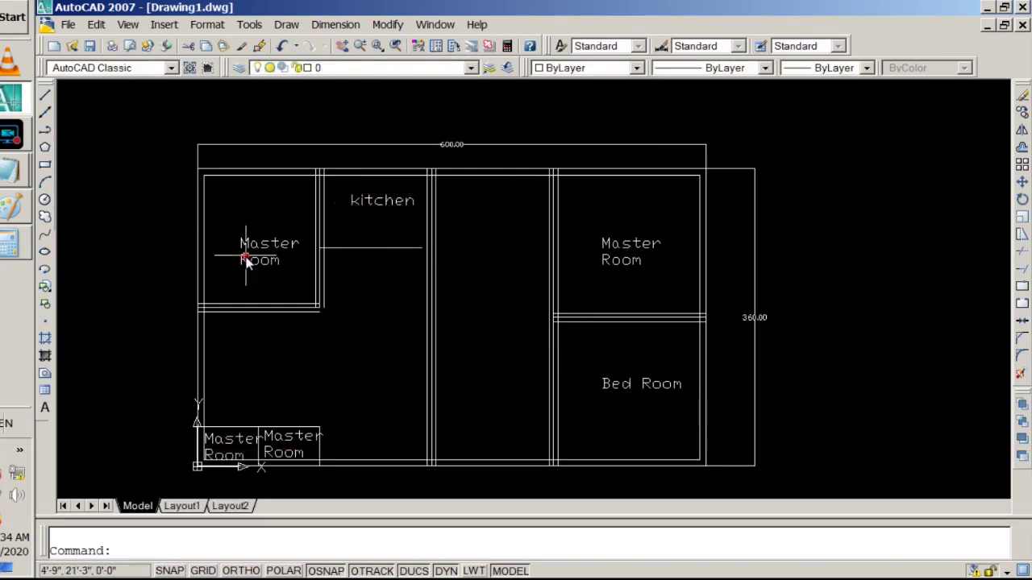
# Retype the upper-left room's label as two-line 'Guest Room'.
pyautogui.click(242, 255)
pyautogui.click(253, 253)
pyautogui.doubleClick(258, 251)
pyautogui.tripleClick(265, 261)
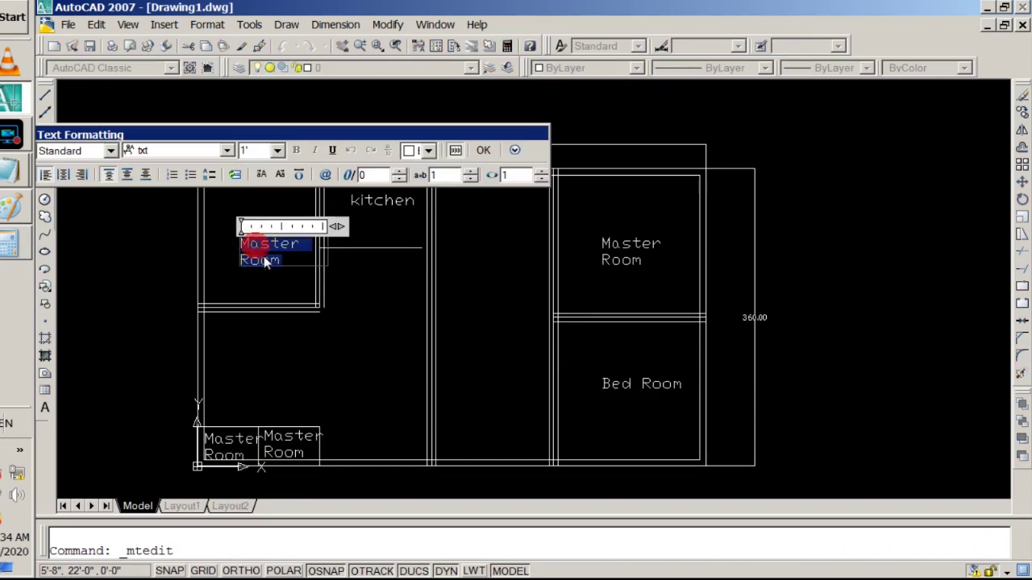
pyautogui.write('gues')
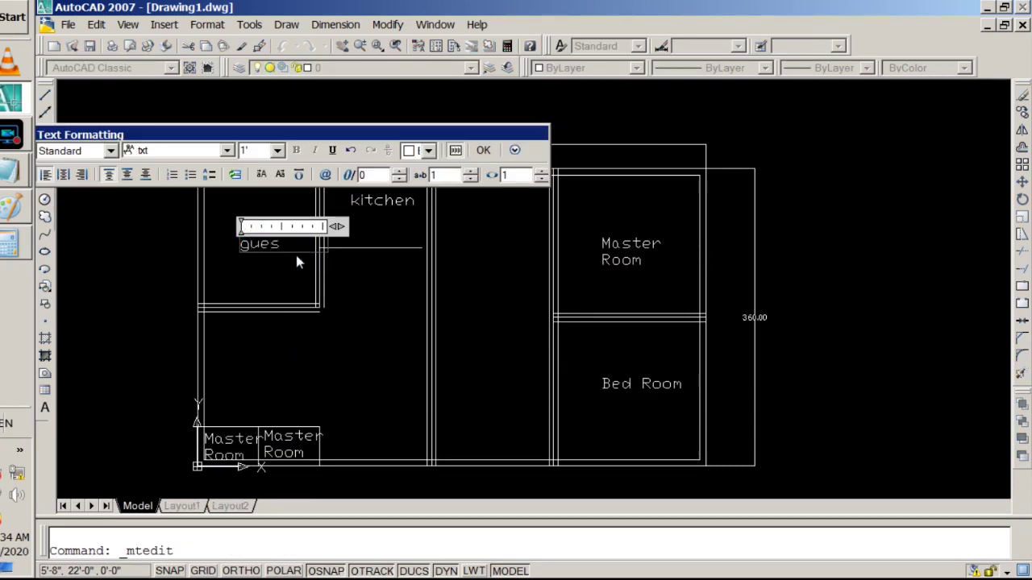
pyautogui.press('BackSpace')
pyautogui.press('BackSpace')
pyautogui.press('BackSpace')
pyautogui.write('Guest')
pyautogui.press('Return')
pyautogui.write('To')
pyautogui.press('BackSpace')
pyautogui.press('BackSpace')
pyautogui.write('Room')
pyautogui.press('Return')
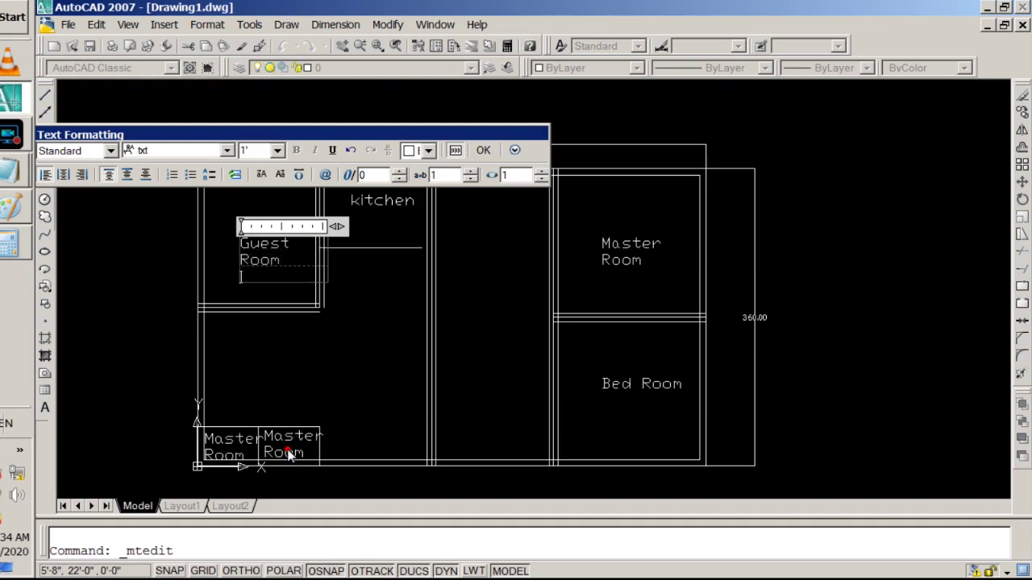
pyautogui.click(289, 454)
# Rename the two small bottom-left room labels to Bath Room and Toilet.
pyautogui.click(283, 435)
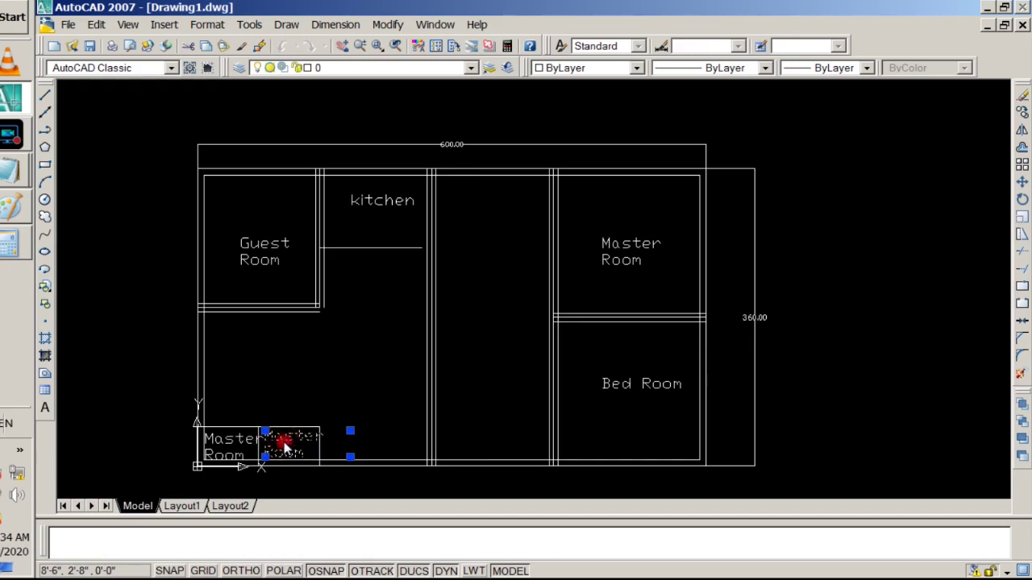
pyautogui.doubleClick(284, 443)
pyautogui.write('bat')
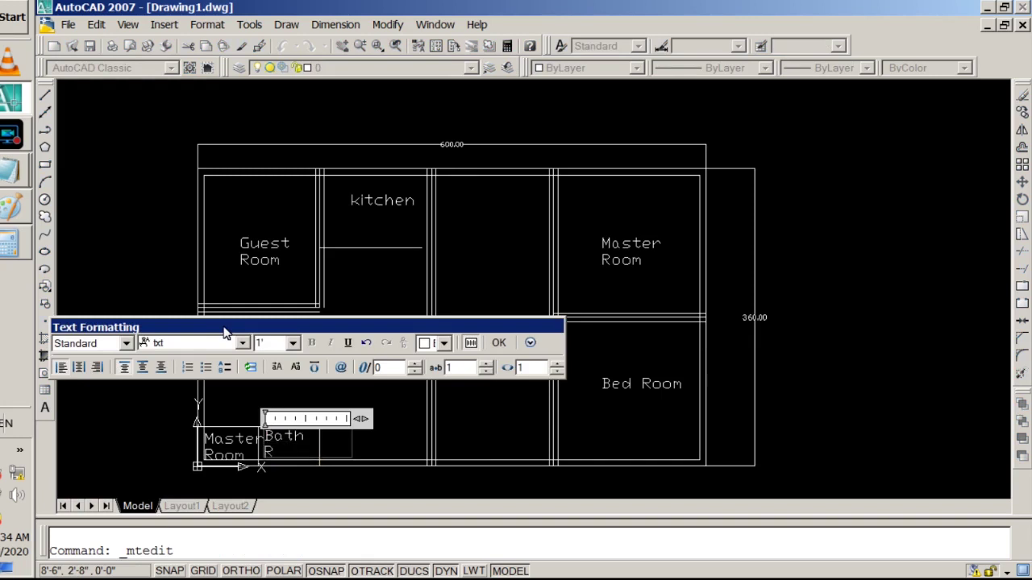
pyautogui.click(214, 447)
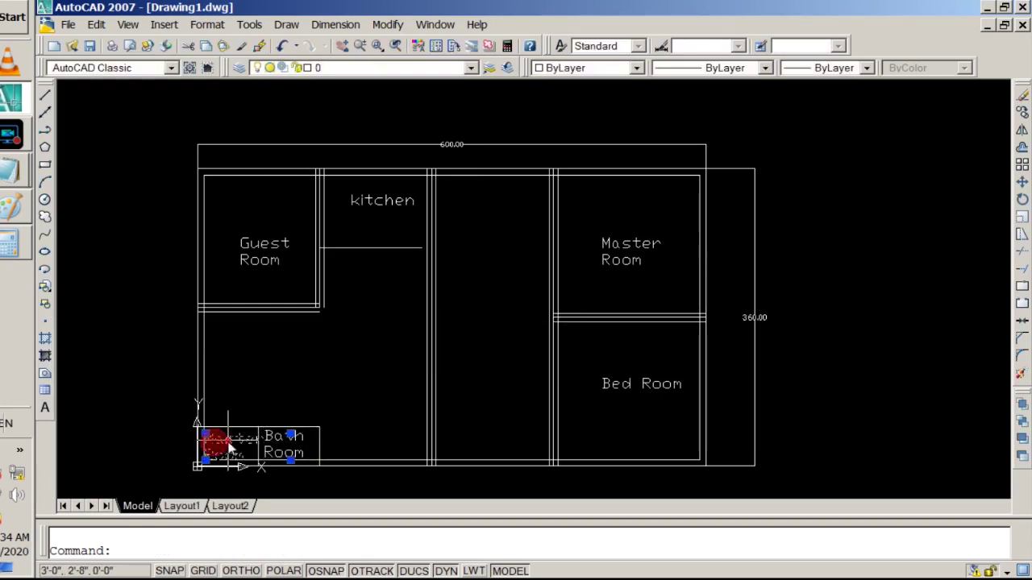
pyautogui.doubleClick(217, 447)
pyautogui.tripleClick(238, 459)
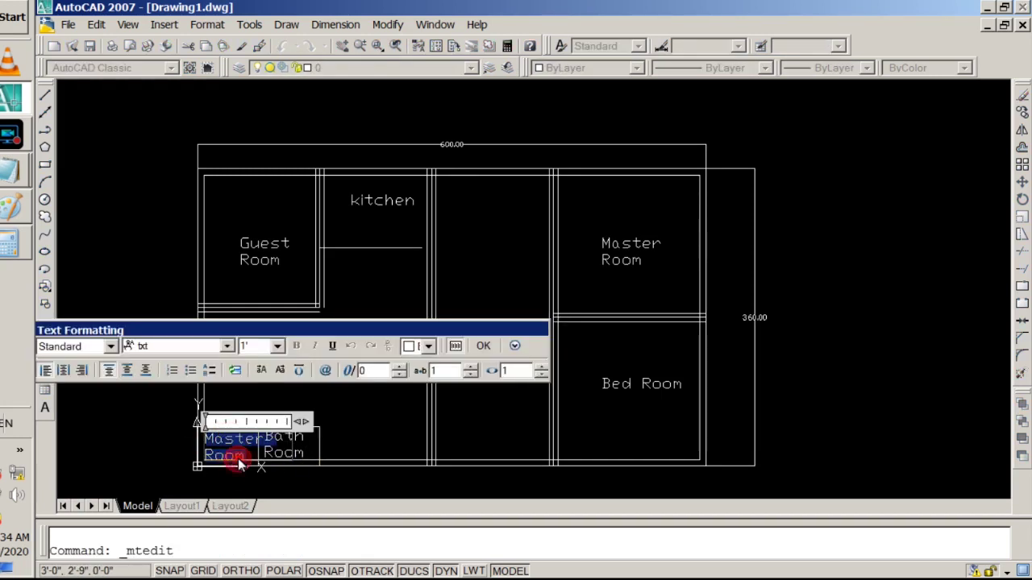
pyautogui.press('Delete')
pyautogui.write('Toilet')
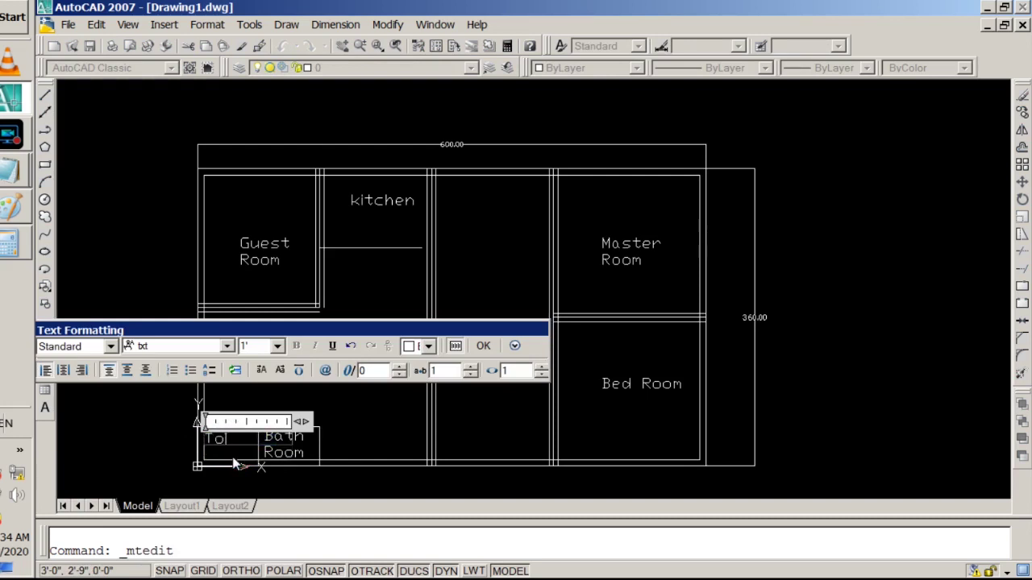
pyautogui.click(484, 353)
pyautogui.click(477, 436)
pyautogui.press('Escape')
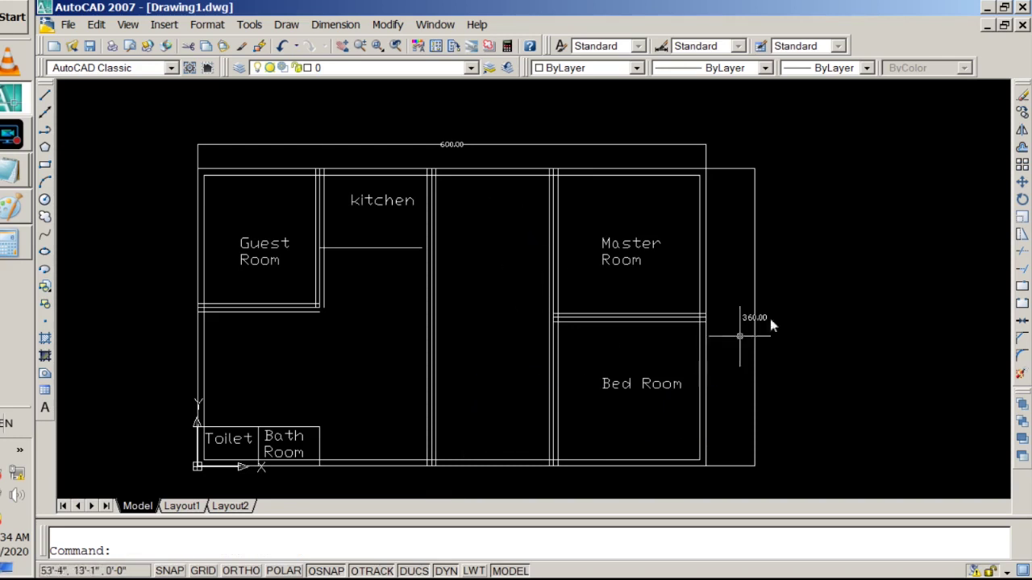
pyautogui.click(672, 265)
# Copy the top-right Master Room label into the central hall with the M (move/copy) command.
pyautogui.click(627, 266)
pyautogui.write('m')
pyautogui.press('Return')
pyautogui.click(642, 252)
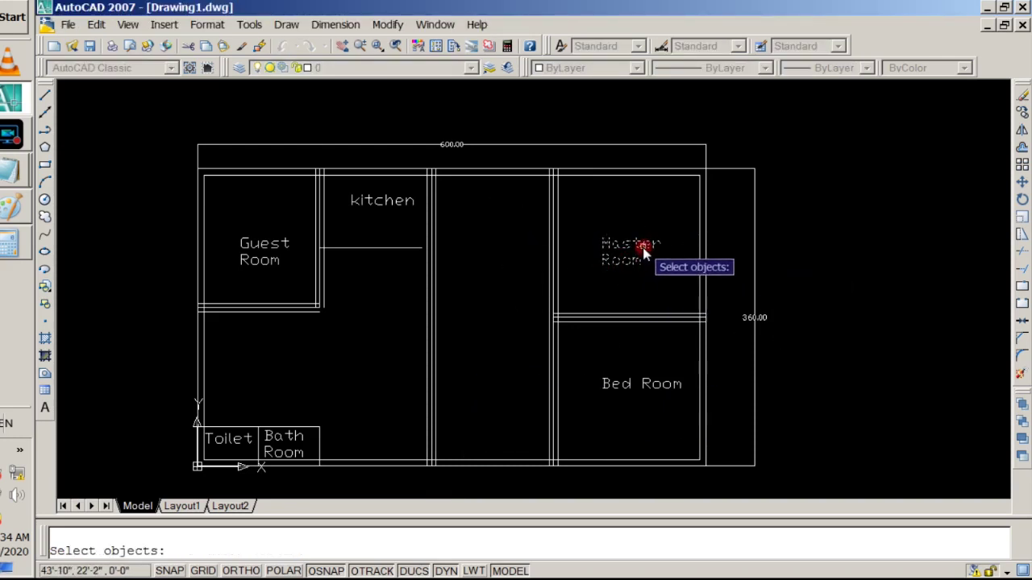
pyautogui.press('Return')
pyautogui.click(618, 243)
pyautogui.click(481, 288)
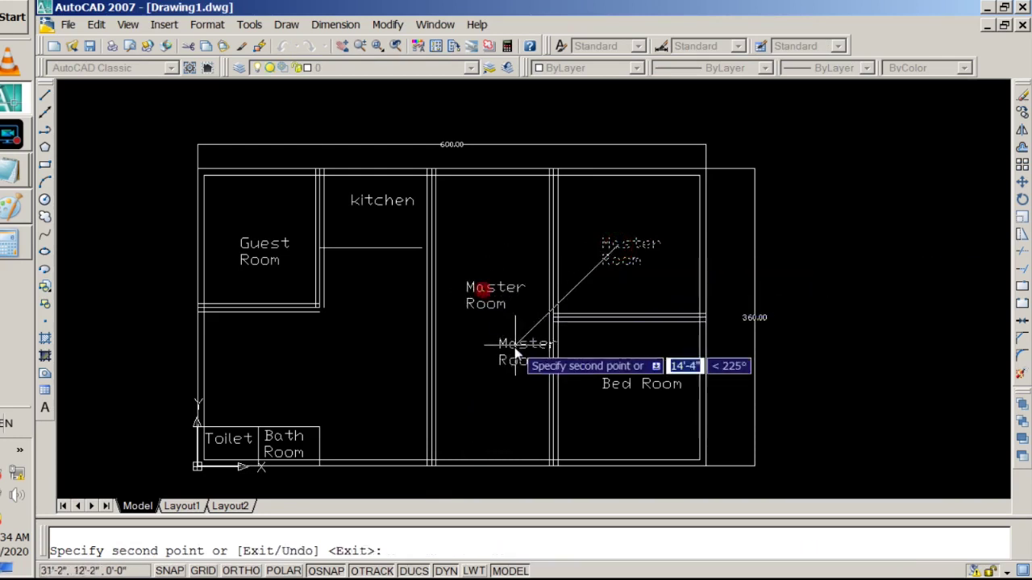
pyautogui.press('Return')
# Edit the copied central hall label to read 'launch'.
pyautogui.click(492, 292)
pyautogui.doubleClick(516, 305)
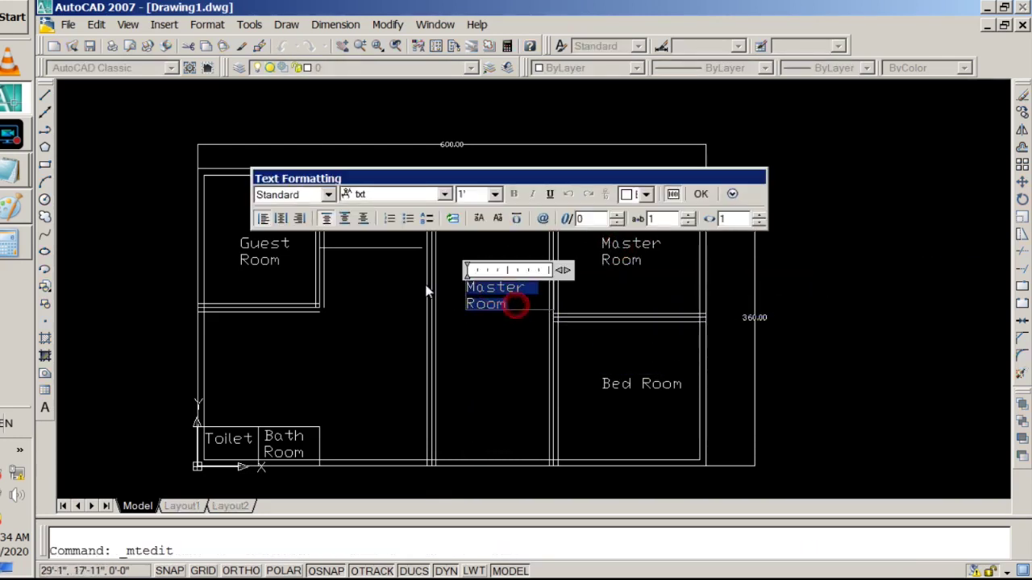
pyautogui.write('lounch')
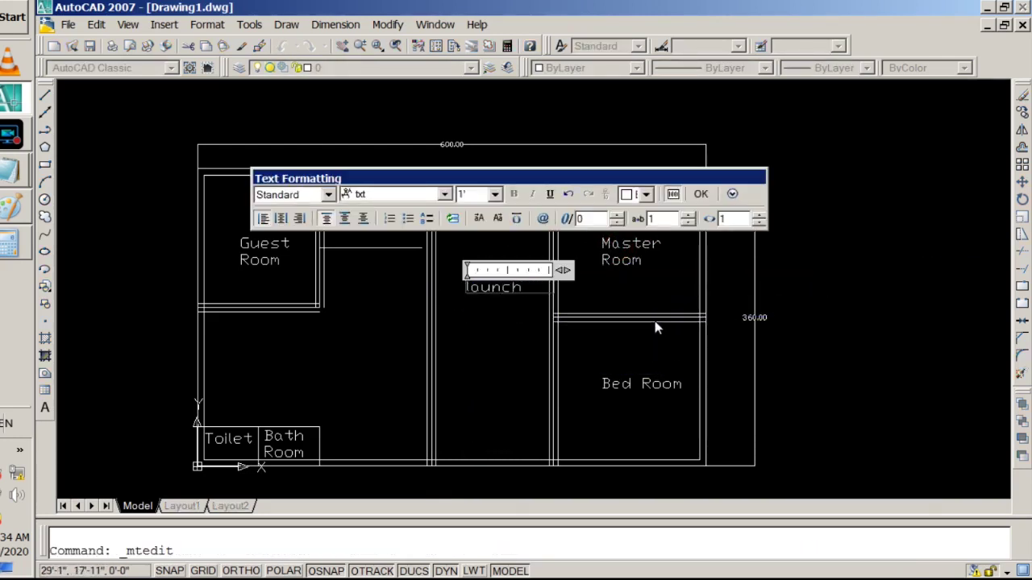
pyautogui.click(701, 195)
pyautogui.click(866, 295)
pyautogui.click(919, 365)
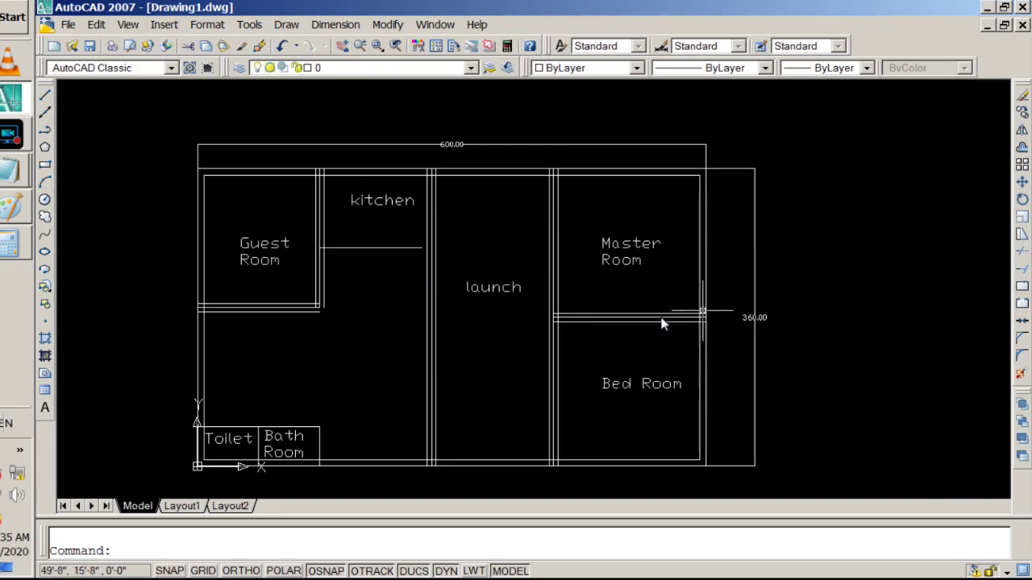
pyautogui.moveTo(357, 403); pyautogui.dragTo(360, 380, button='middle')
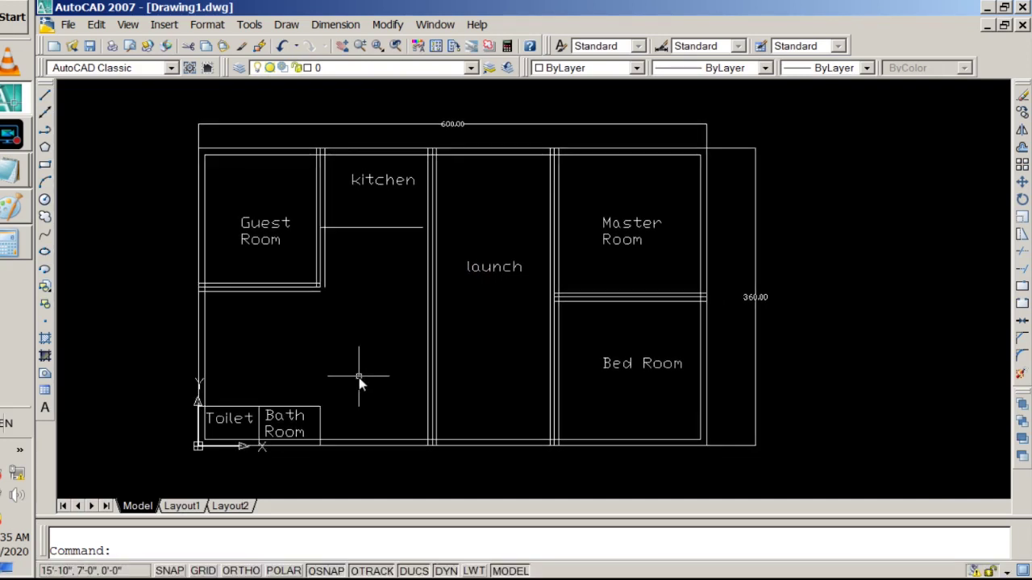
pyautogui.scroll(2, 360, 383)
pyautogui.scroll(-3, 360, 383)
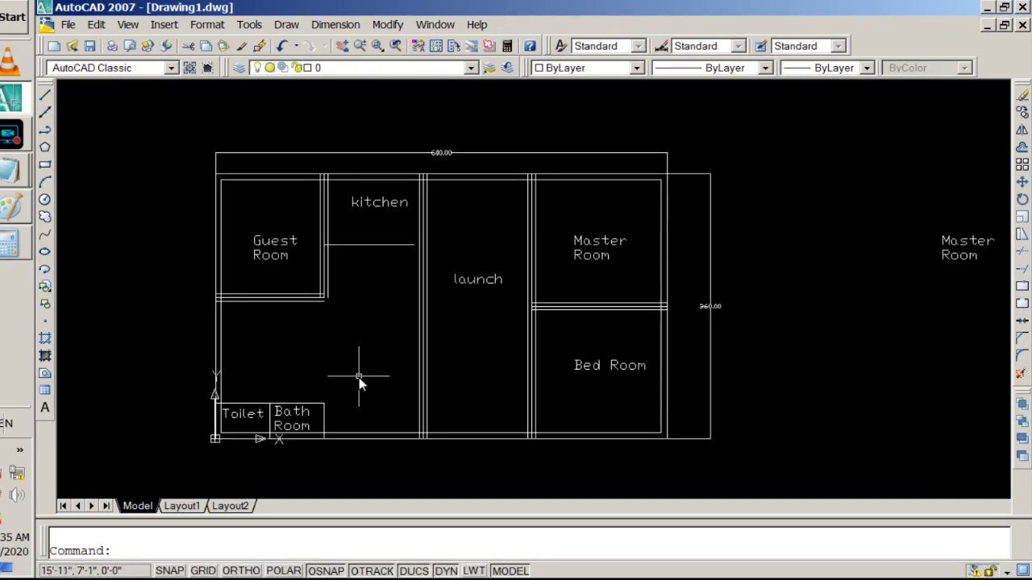